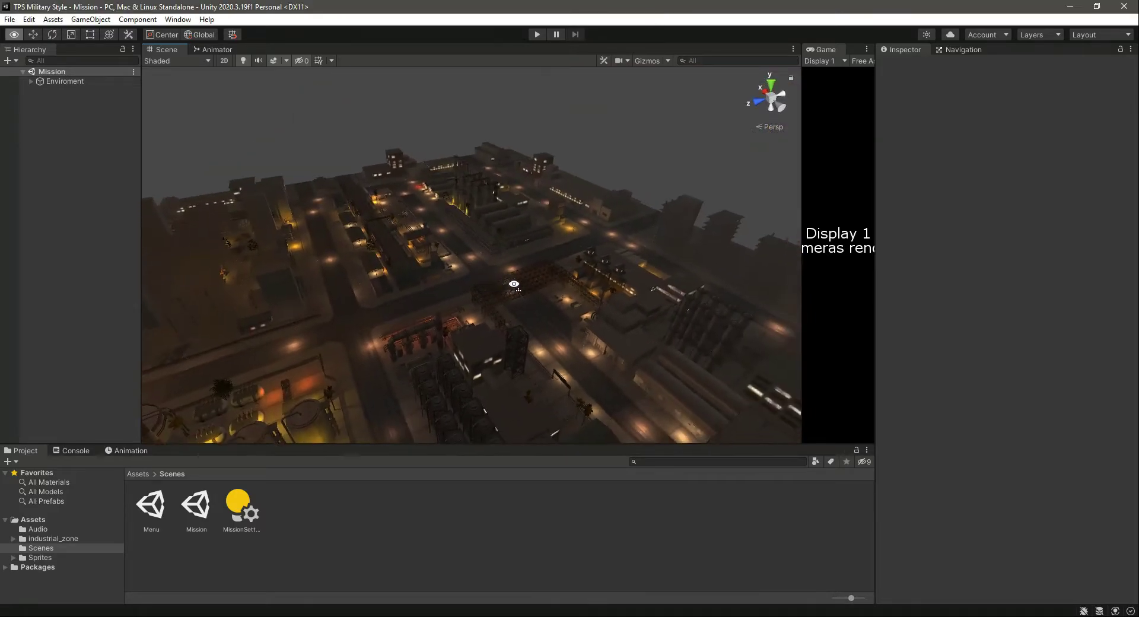
Step: Examine the industrial environment and its yard of spherical storage tanks from several angles
right_drag(514, 284, 266, 364)
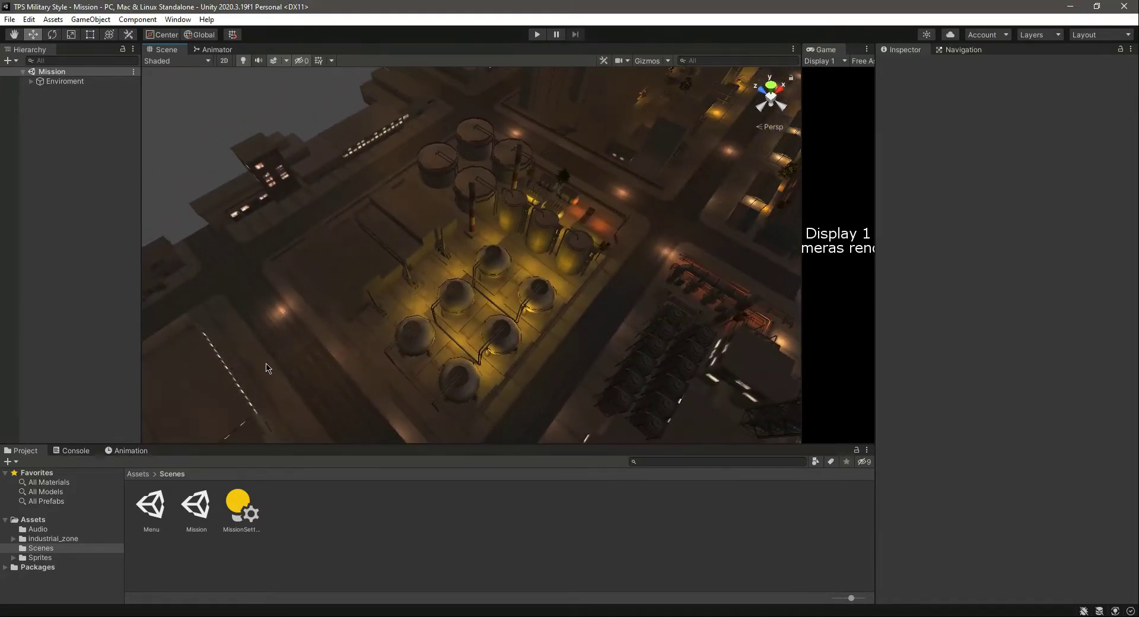
alt+drag(600, 273, 555, 212)
alt+drag(756, 173, 560, 299)
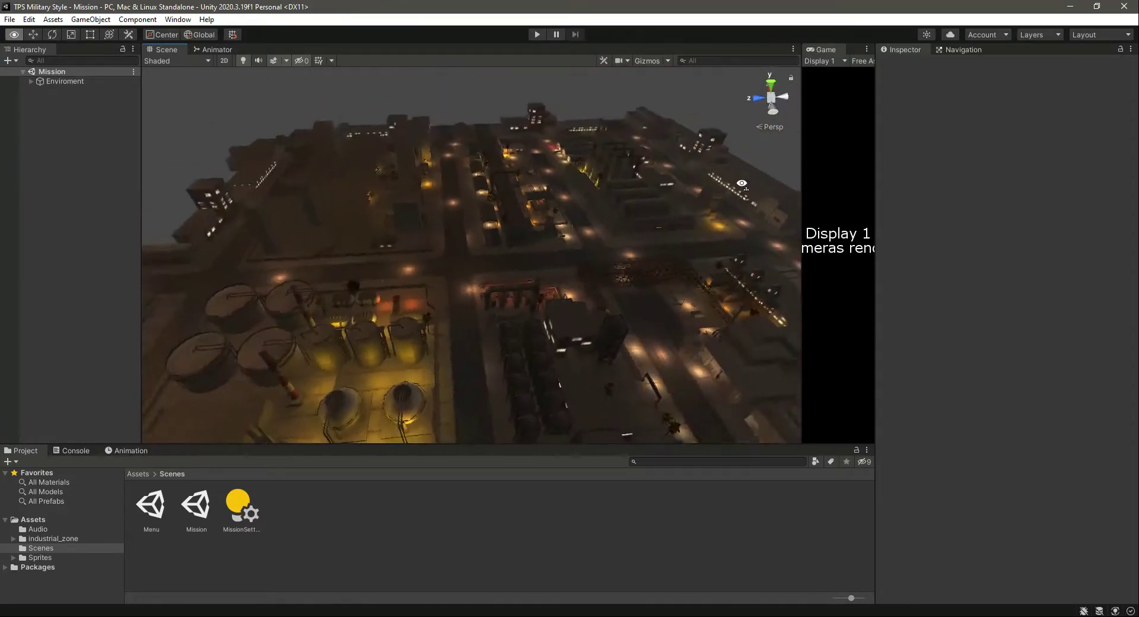
alt+drag(741, 183, 518, 252)
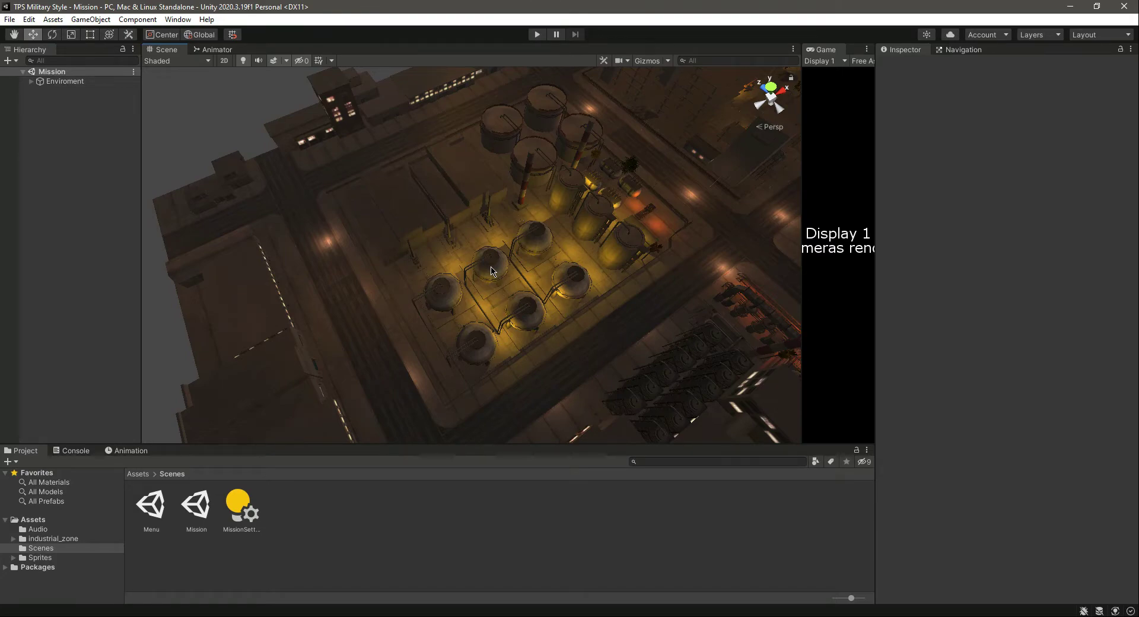
alt+drag(490, 267, 529, 335)
scroll(529, 335, up, 10)
scroll(530, 335, down, 6)
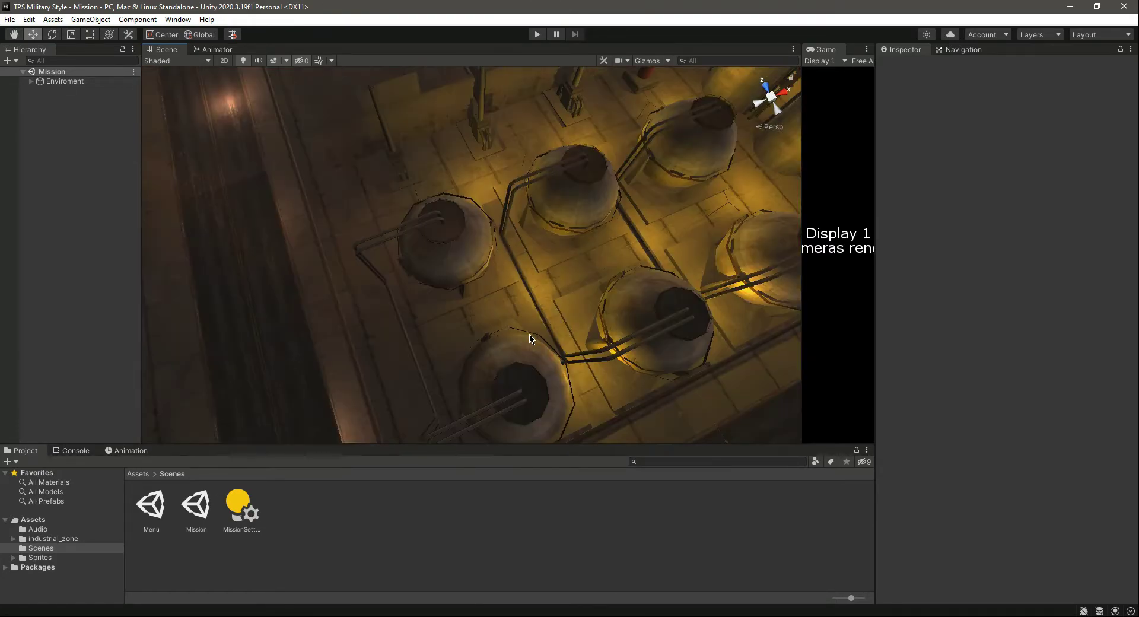
scroll(536, 335, up, 8)
right_drag(499, 301, 592, 235)
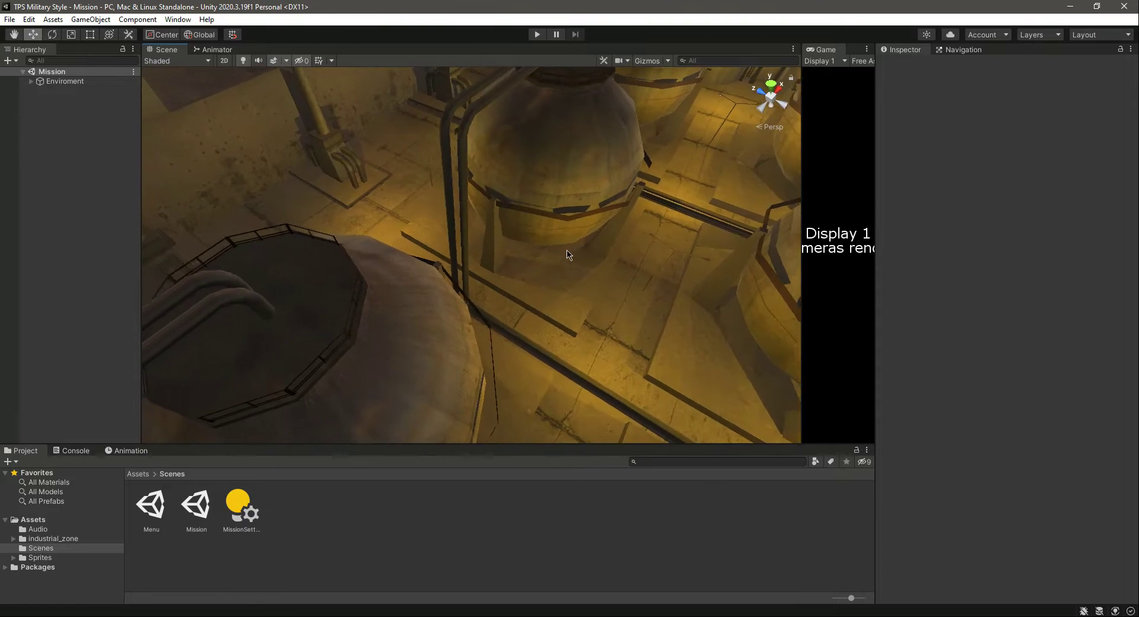
alt+drag(568, 255, 604, 277)
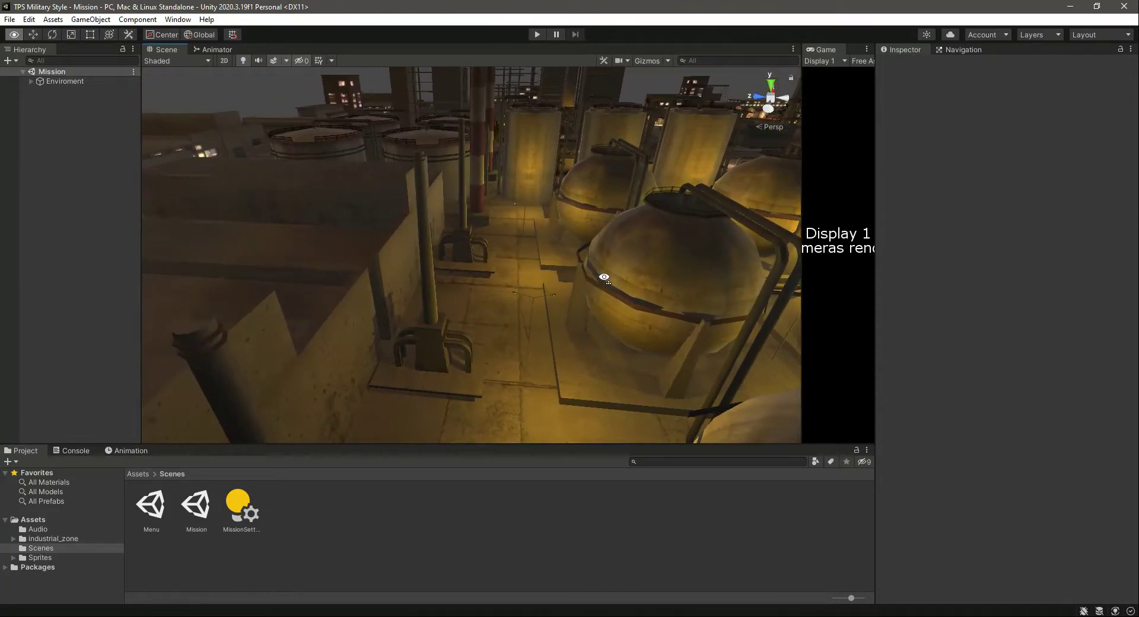
right_drag(604, 277, 653, 282)
right_drag(583, 302, 468, 308)
key(d)
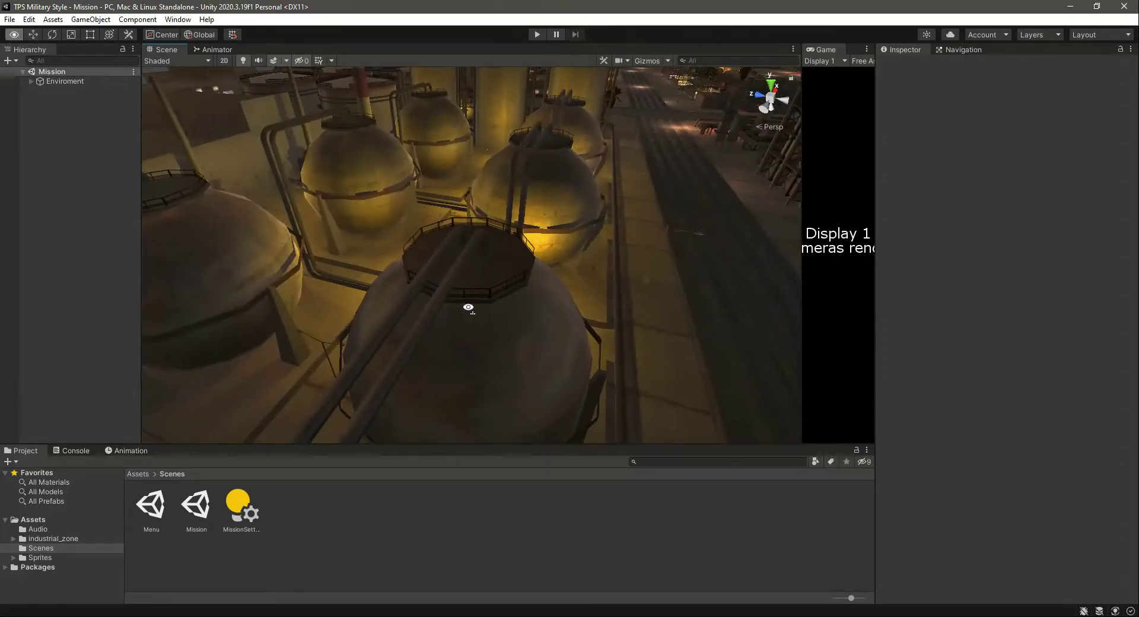
alt+drag(469, 308, 413, 254)
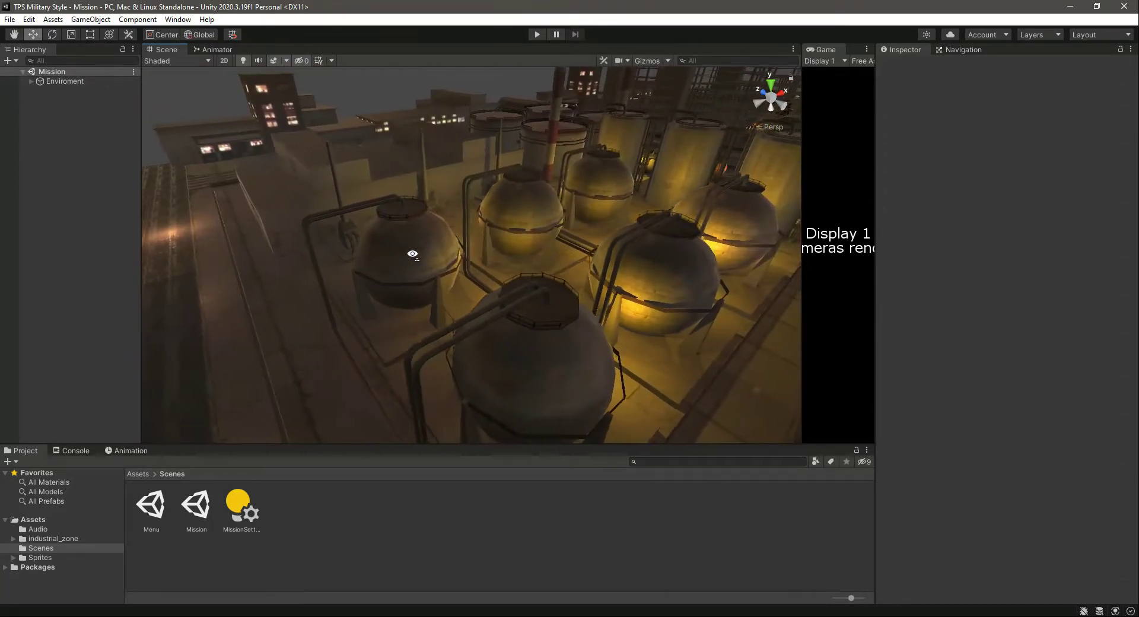
key(d)
right_drag(412, 254, 409, 285)
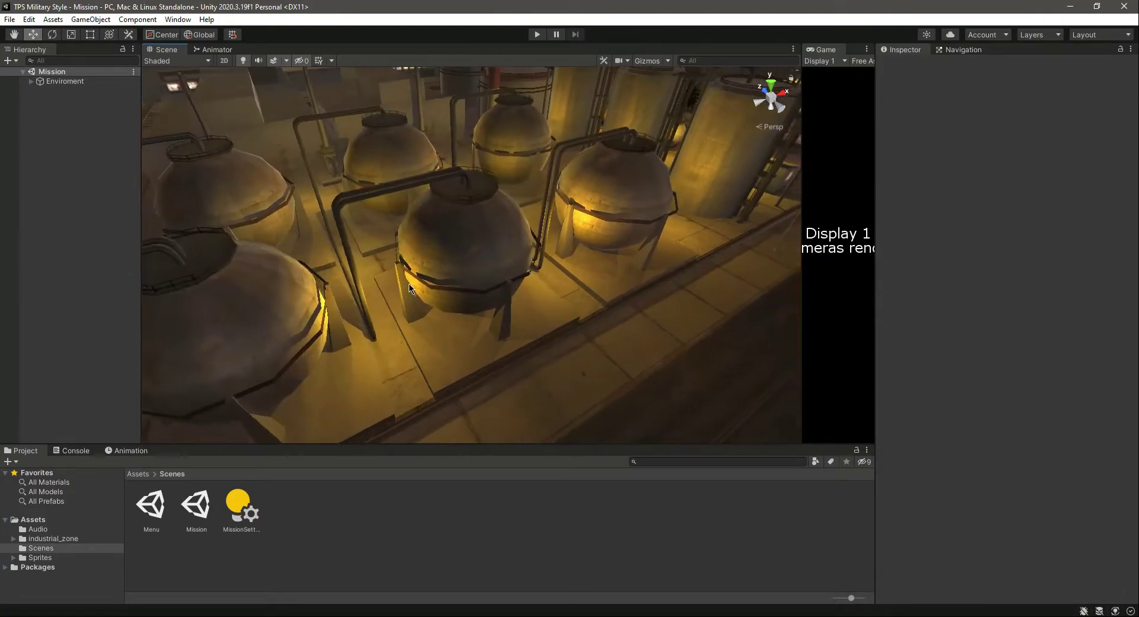
alt+drag(409, 288, 505, 207)
Step: Delete the six spherical storage tanks with their pipes from the industrial yard
click(457, 356)
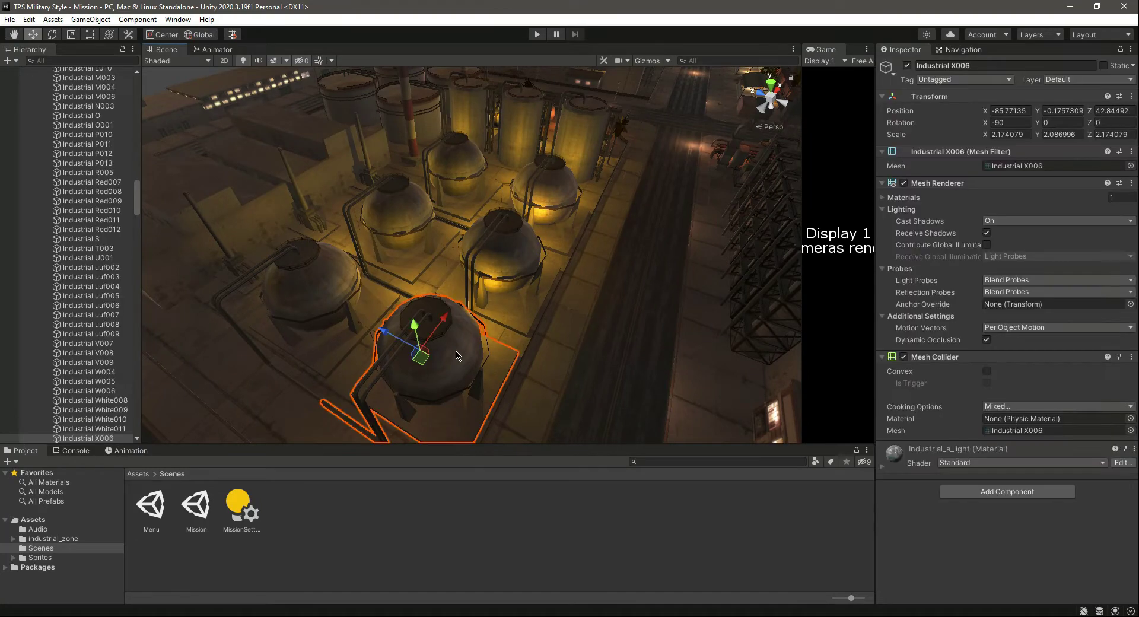
key(Delete)
click(342, 287)
key(Delete)
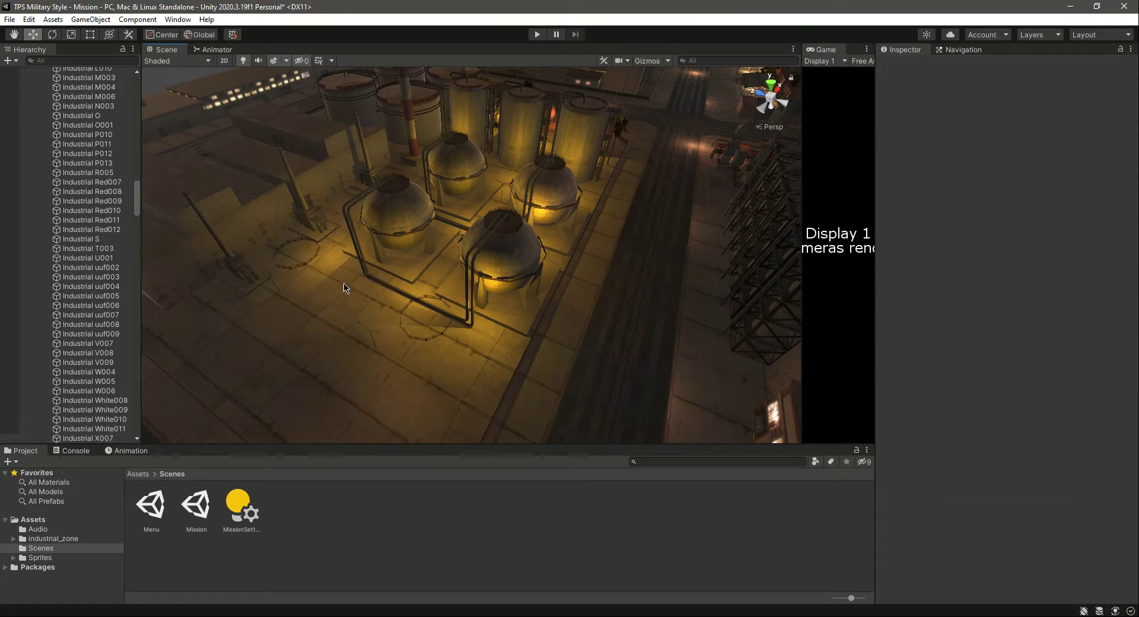
click(510, 259)
key(Delete)
click(391, 208)
key(Delete)
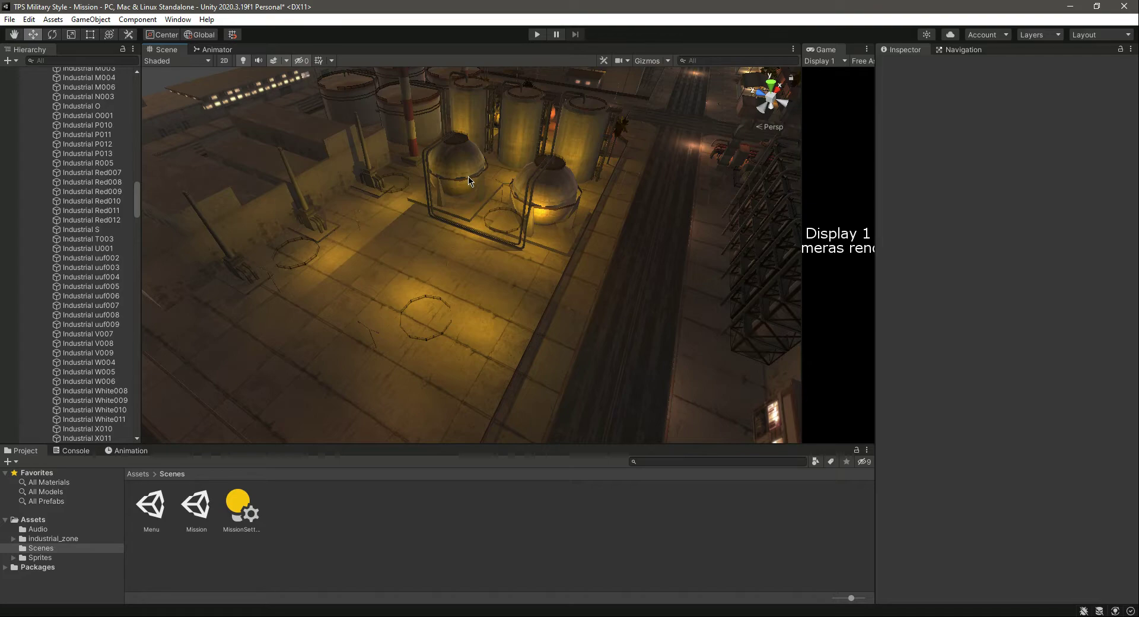
click(477, 176)
key(Delete)
click(537, 189)
key(Delete)
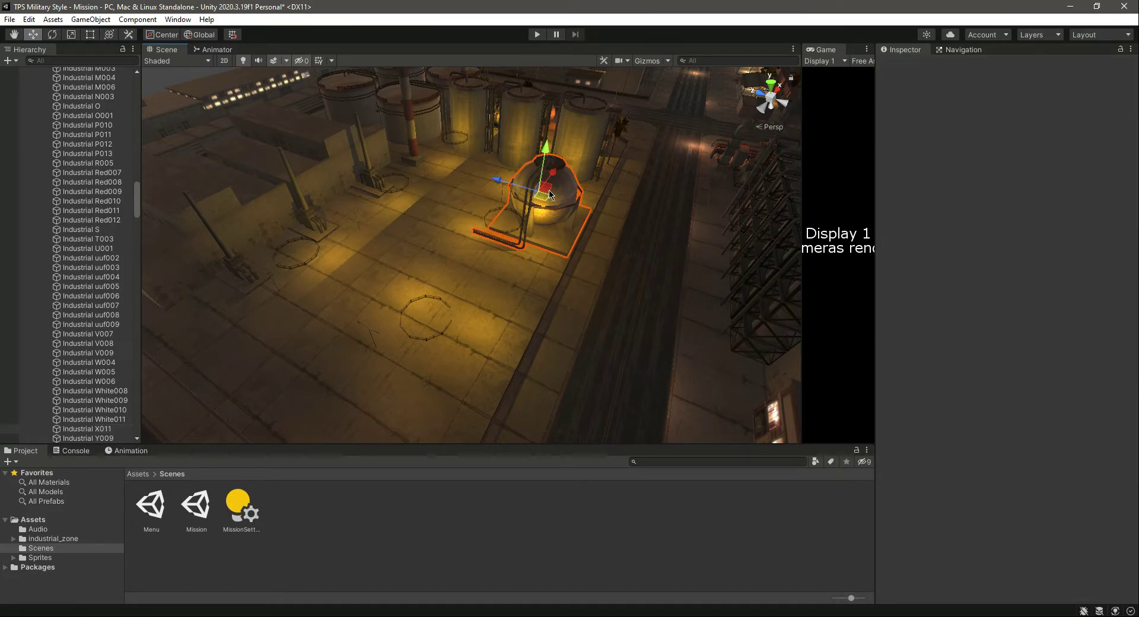
Step: Delete the four ring-shaped fences left on the ground where the spherical tanks stood
click(515, 233)
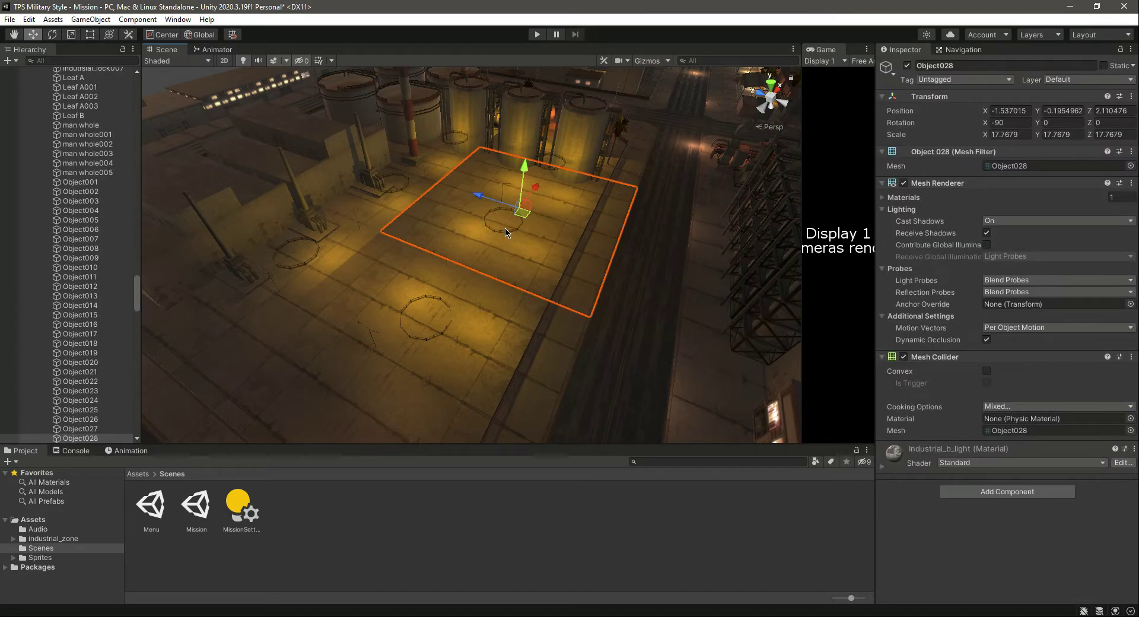
key(Delete)
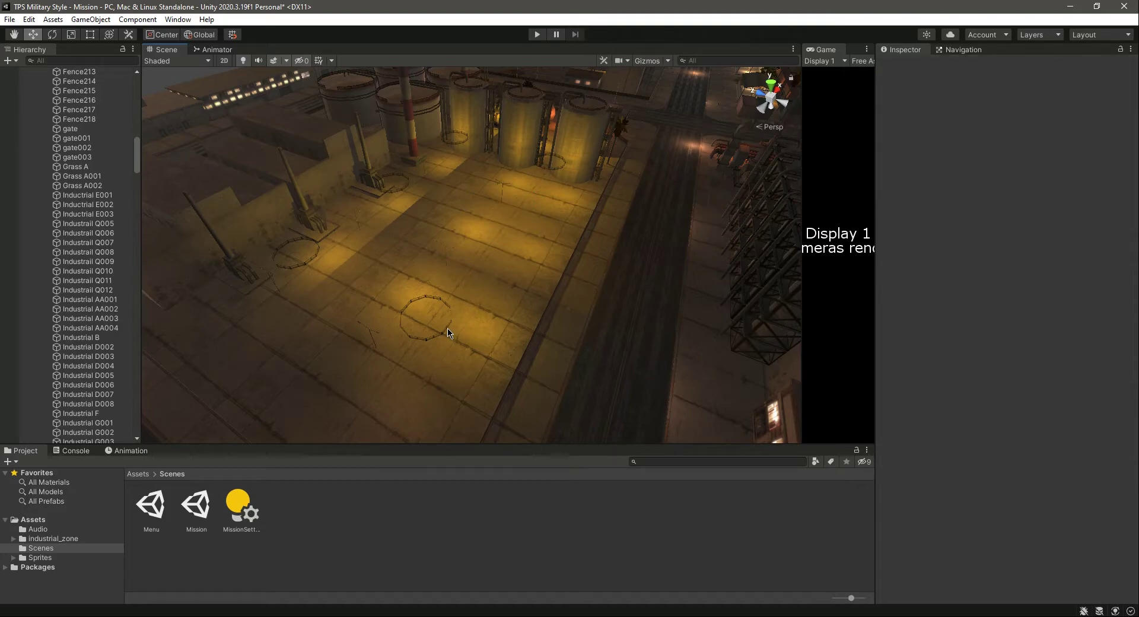
click(449, 332)
key(Delete)
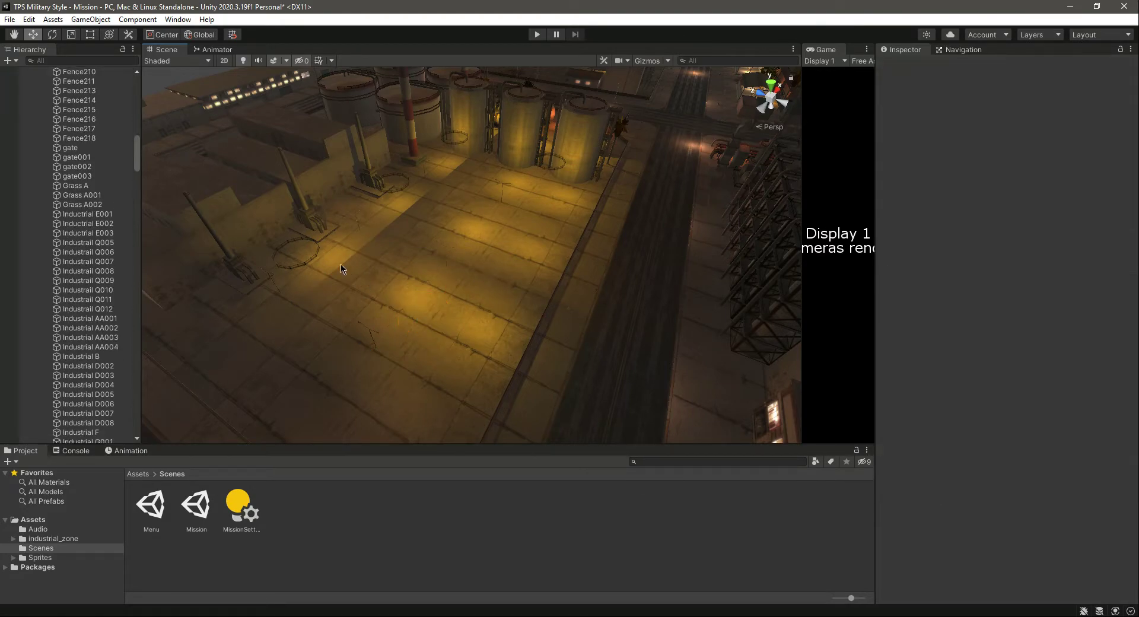
click(314, 261)
key(Delete)
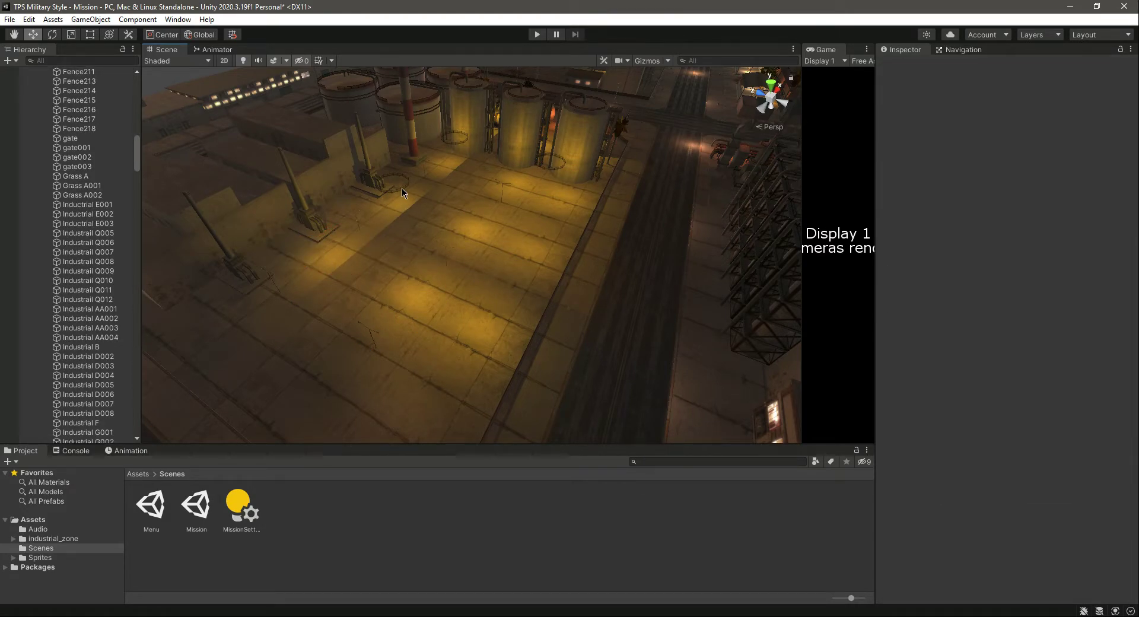
click(402, 189)
key(Delete)
Step: Delete the leftover ring fence on the ground beside the red-and-white striped chimney
right_drag(437, 265, 470, 193)
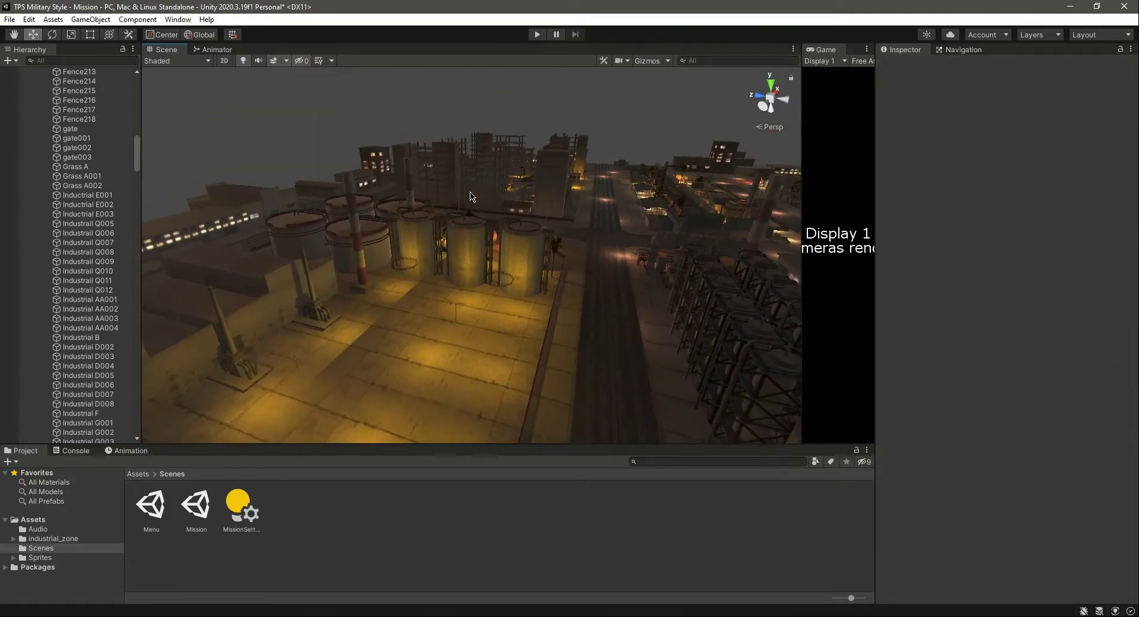
scroll(465, 231, up, 3)
right_drag(436, 313, 356, 295)
scroll(442, 295, up, 4)
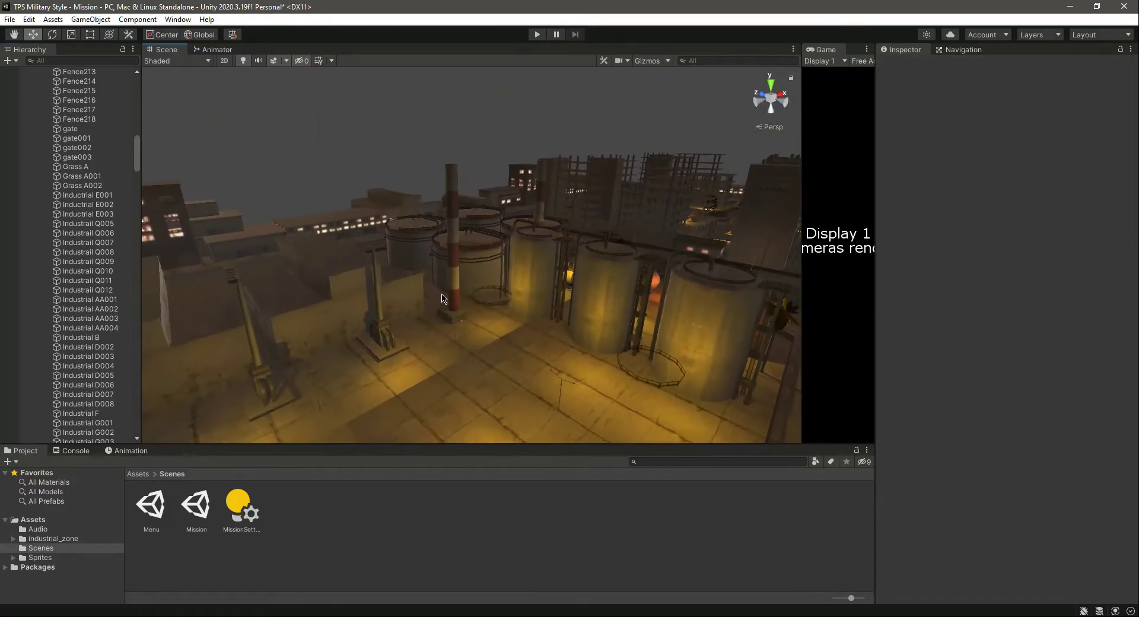
alt+drag(442, 298, 468, 293)
click(471, 292)
key(Delete)
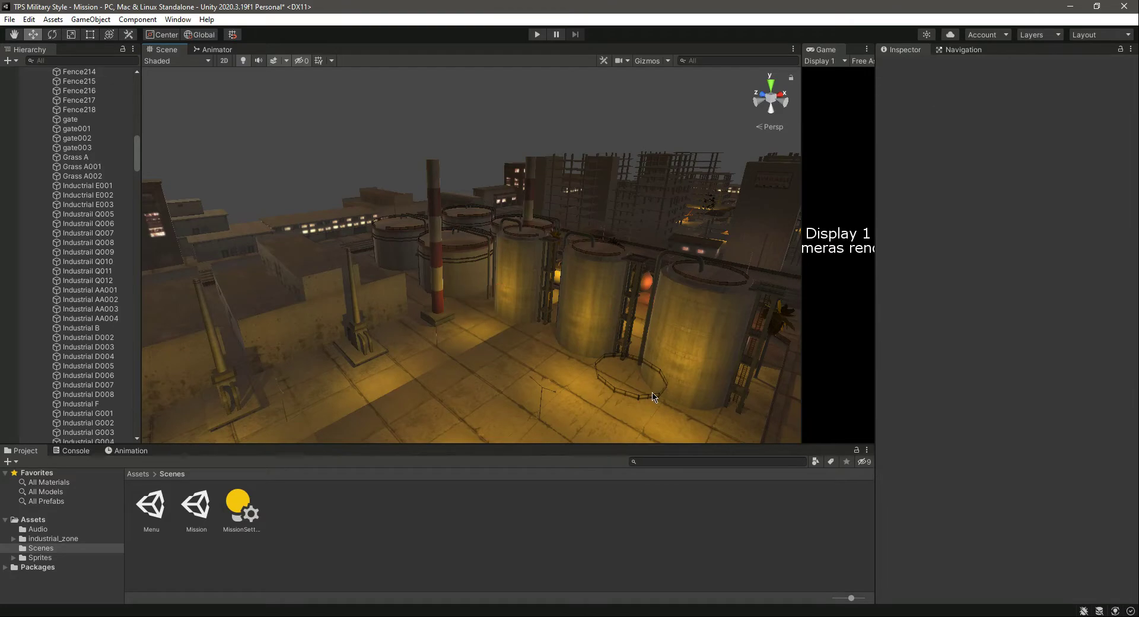
click(652, 396)
key(Delete)
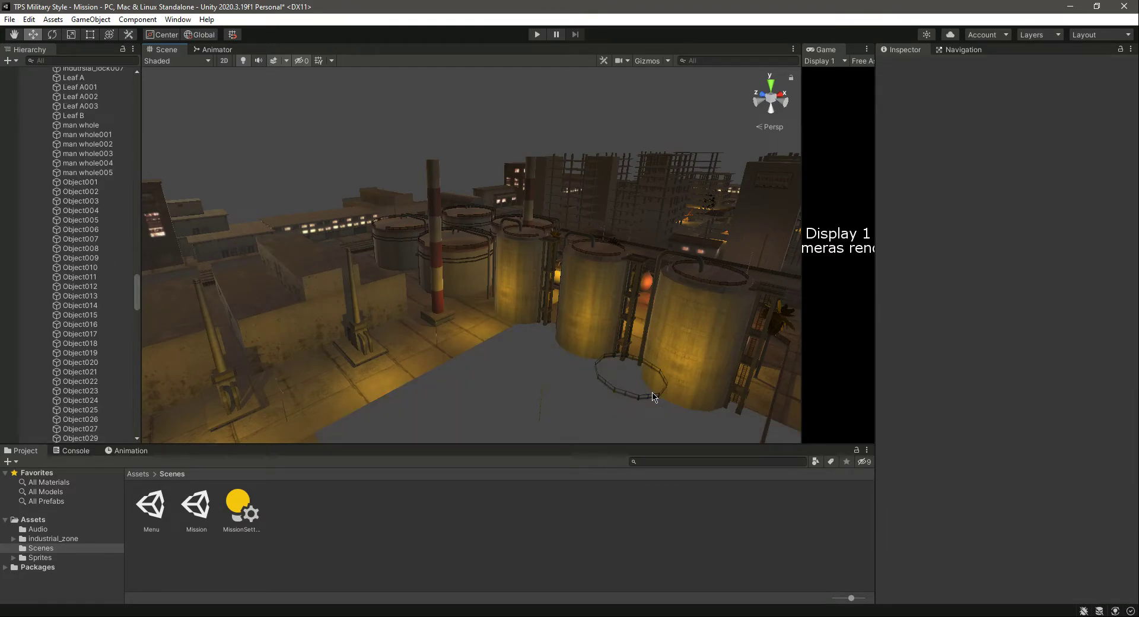
key(ctrl+z)
Step: Delete the ring fence Fence214 at the foot of the tall cylindrical tanks
click(649, 401)
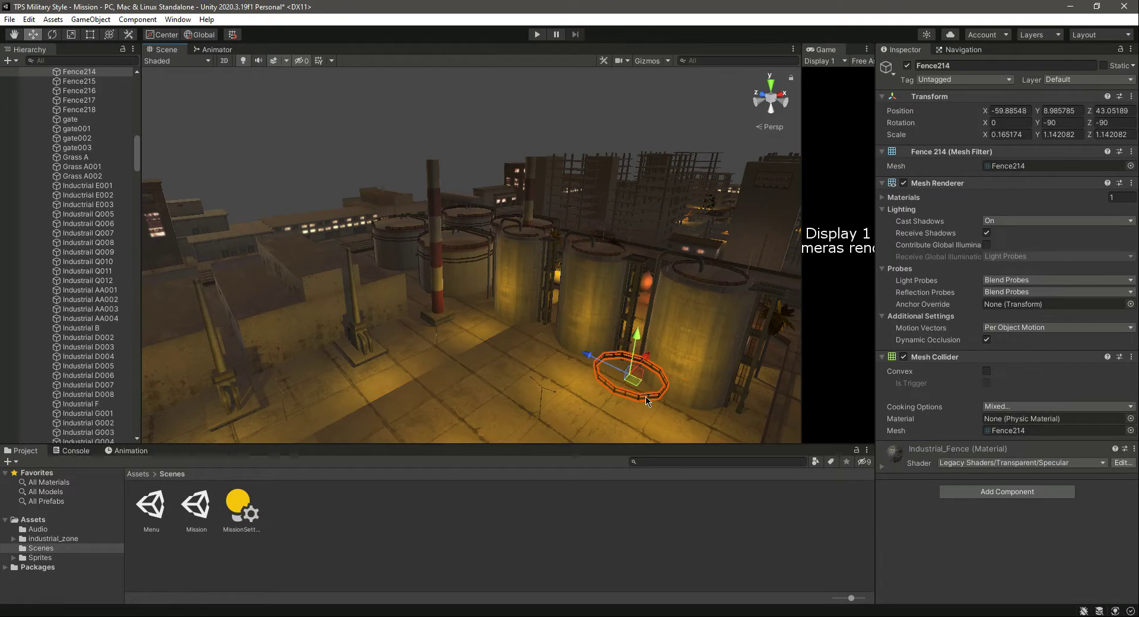
key(Delete)
Step: Delete the rectangular container standing between the tall cylindrical tanks and the palm tree
right_drag(576, 285, 418, 325)
key(s)
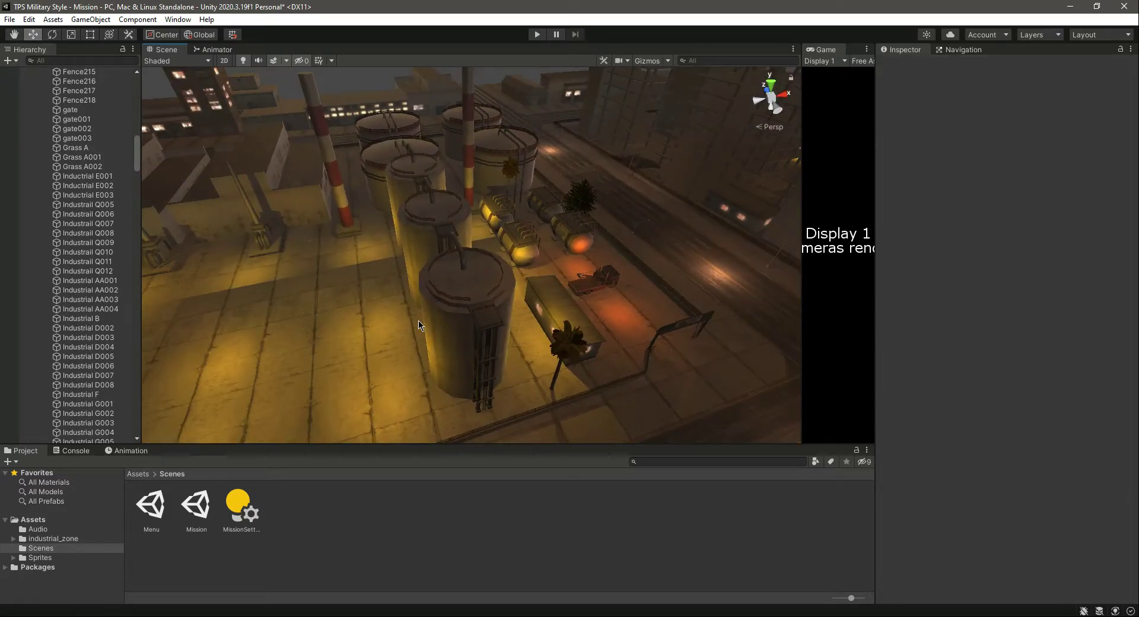
click(562, 322)
key(Delete)
Step: Delete the three tall cylindrical tanks along with their leftover ladders
click(483, 304)
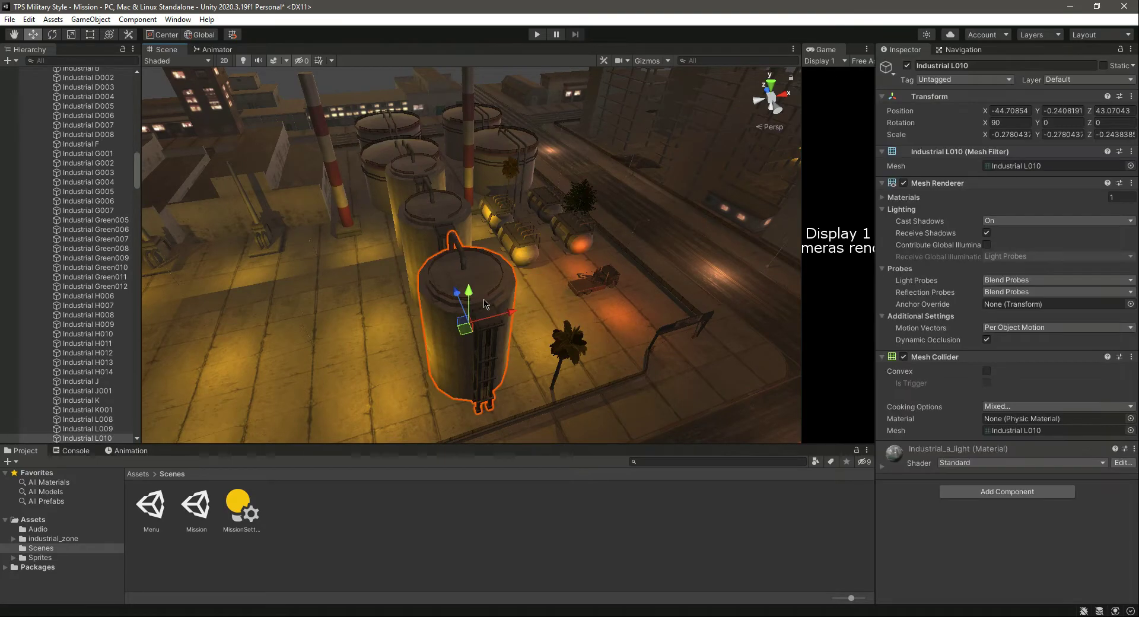
key(Delete)
click(490, 343)
click(490, 343)
key(Delete)
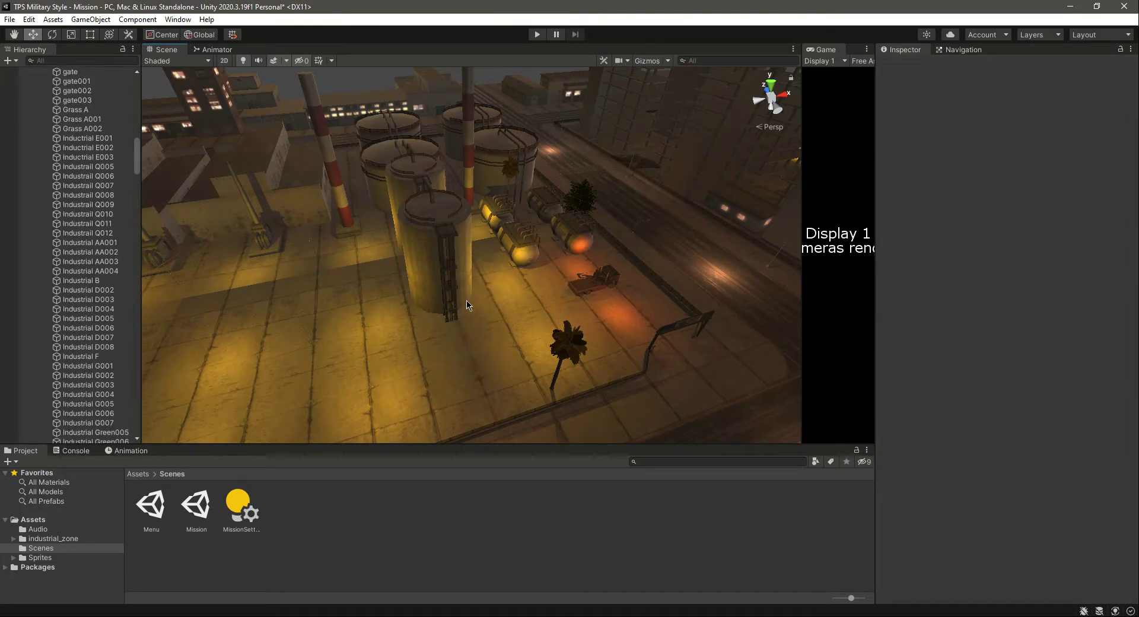
click(423, 242)
key(Delete)
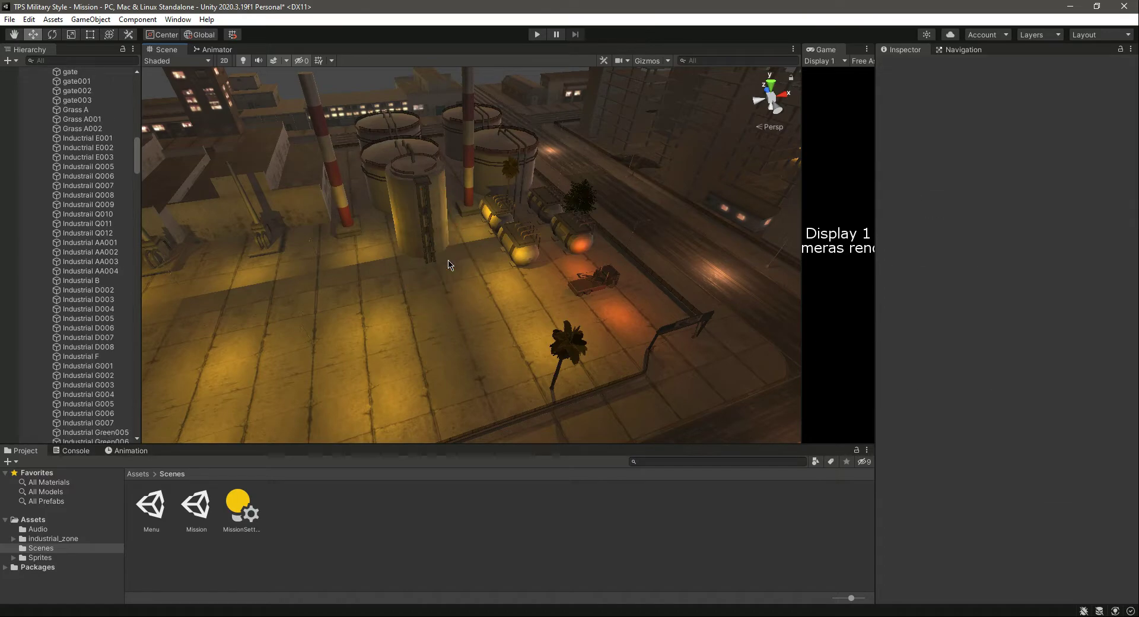
click(417, 200)
key(Delete)
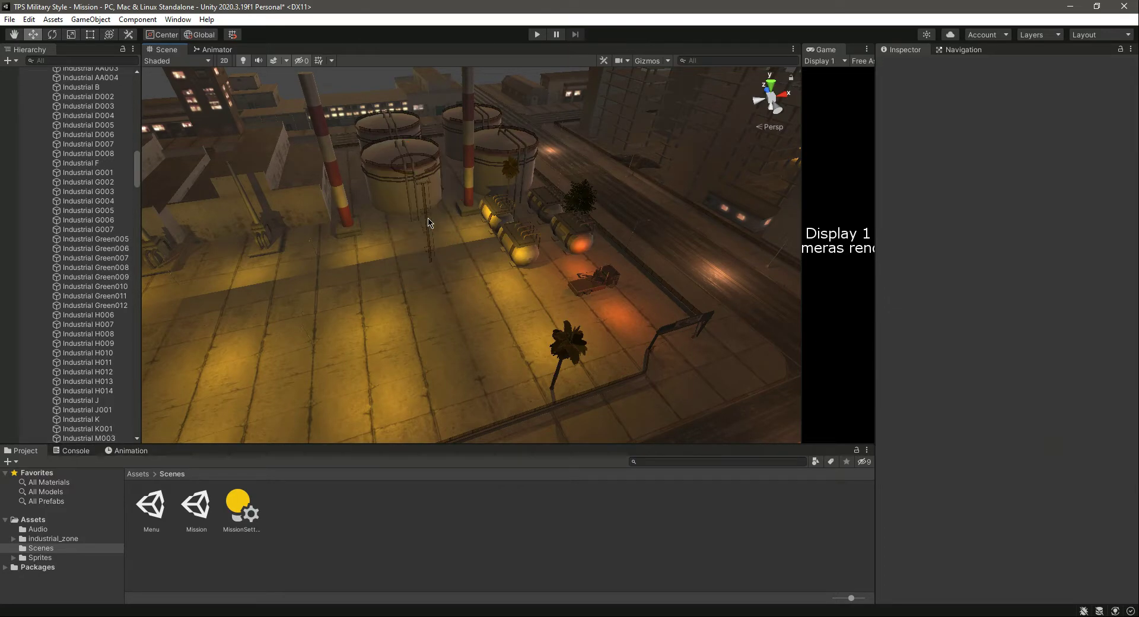
click(429, 222)
key(Delete)
Step: Delete the two small horizontal tanks nearest the road, together with their attached parts
alt+drag(419, 320, 433, 295)
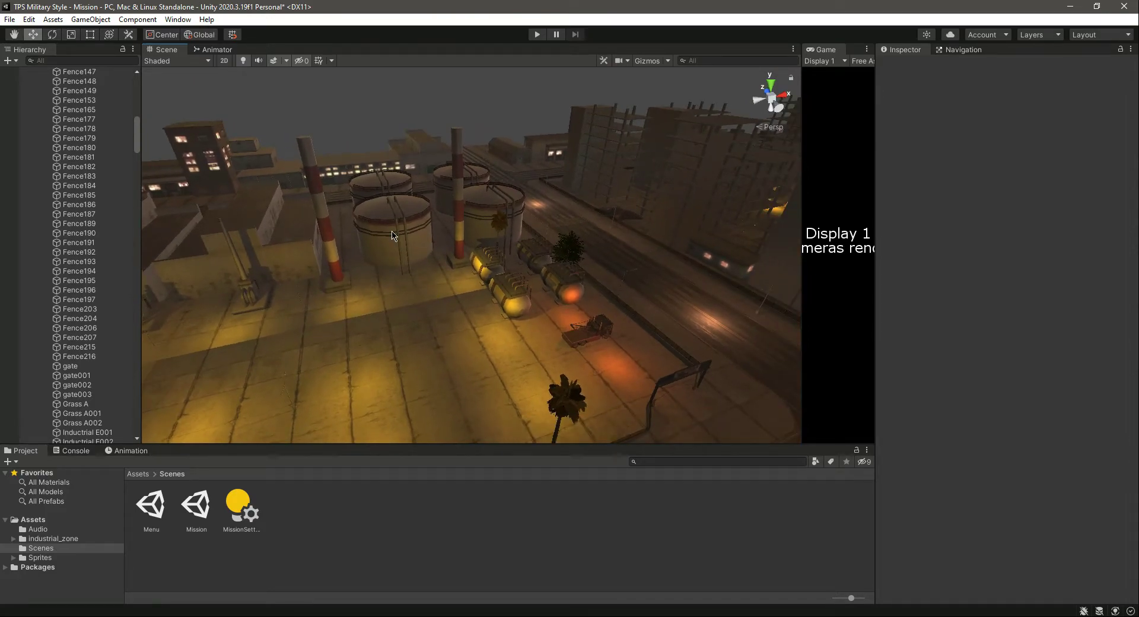
mouse_move(454, 331)
right_down()
mouse_move(391, 326)
mouse_move(335, 361)
mouse_move(432, 330)
right_up()
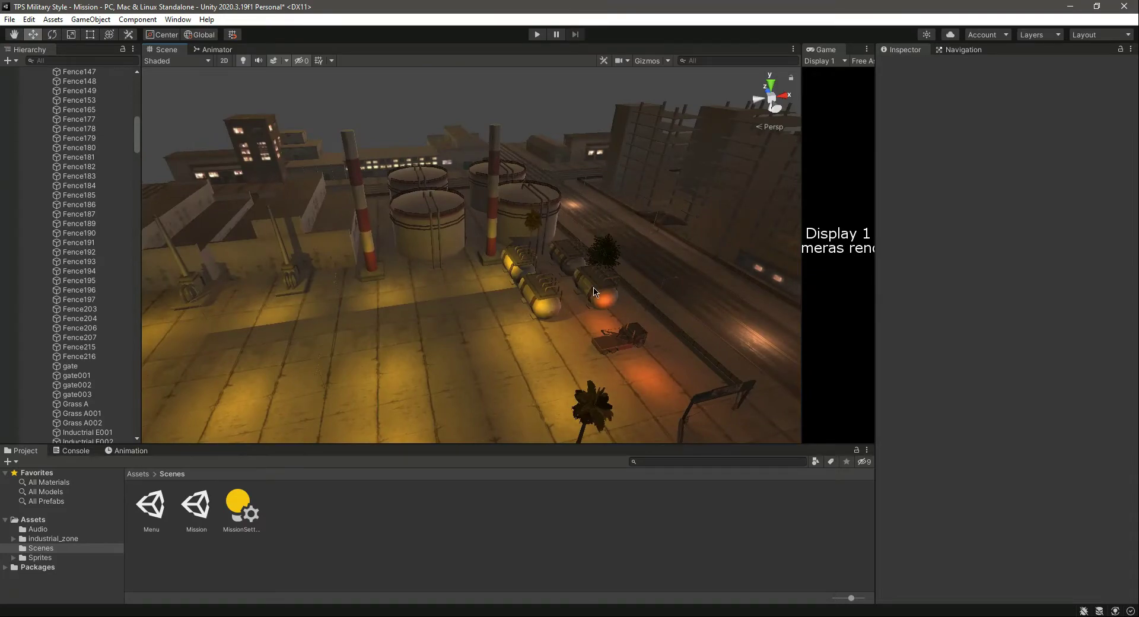
click(593, 293)
key(Delete)
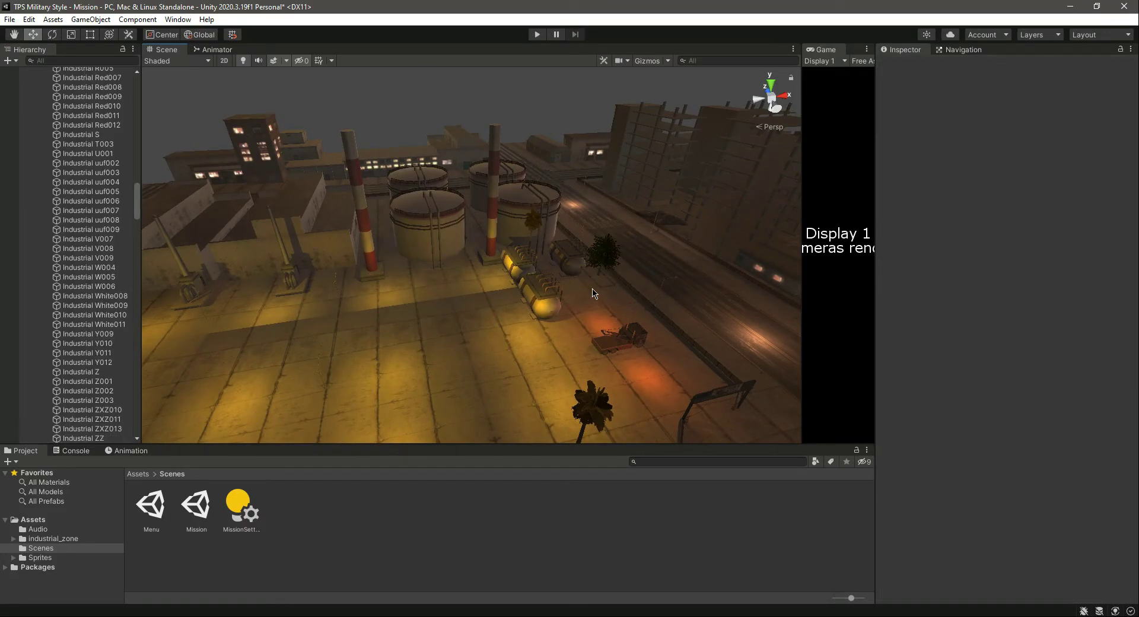
click(571, 259)
key(Delete)
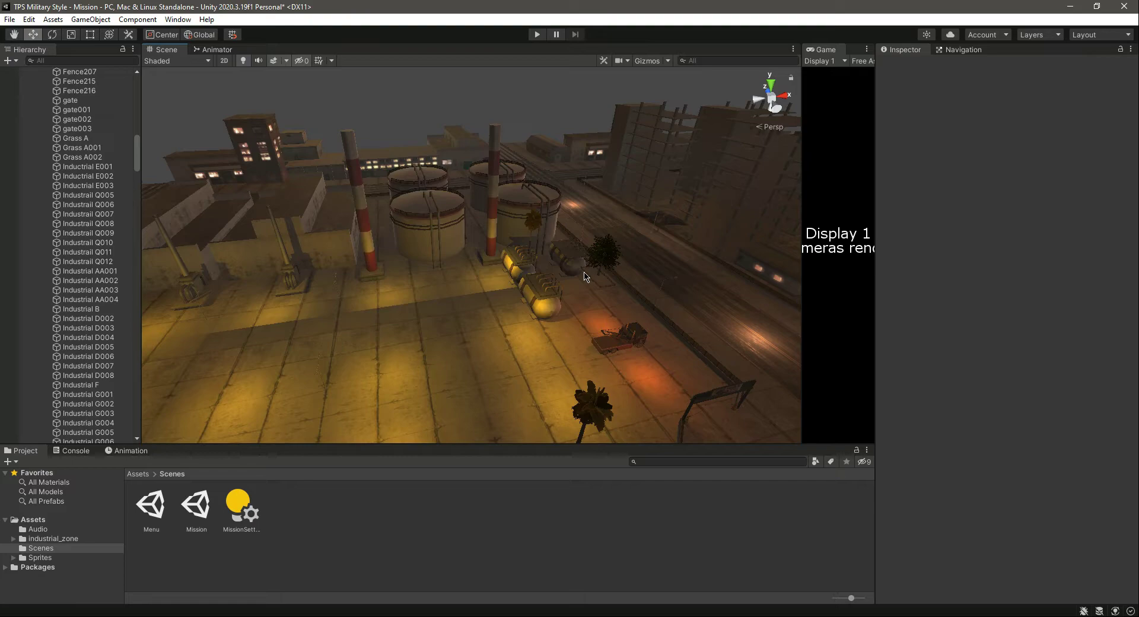
click(585, 273)
click(584, 272)
key(Delete)
click(570, 263)
key(Delete)
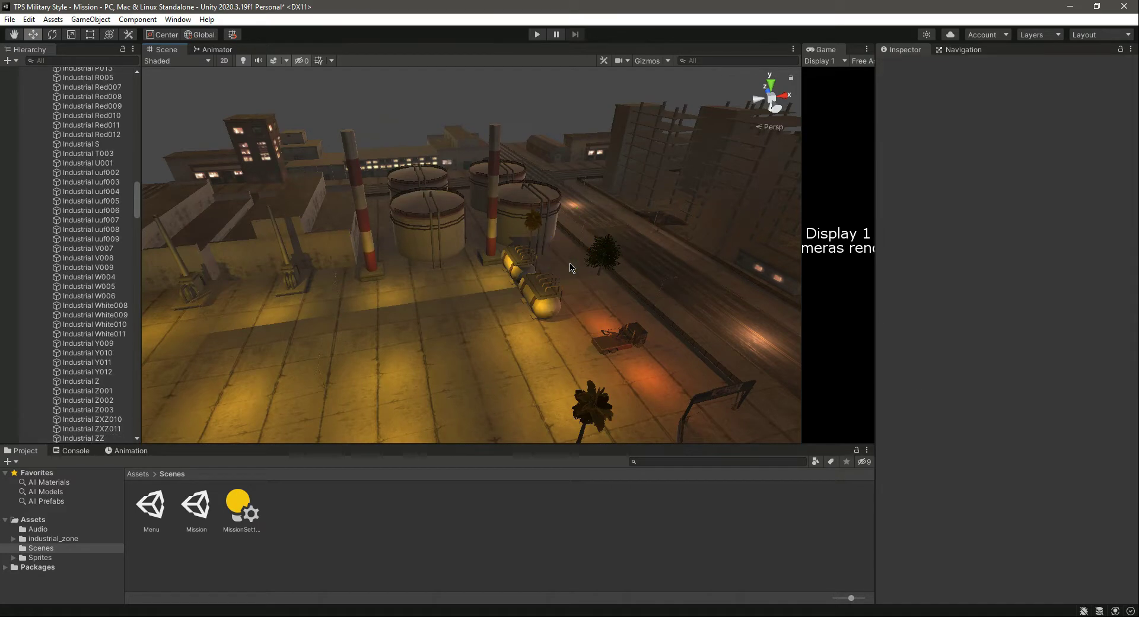
Step: Move truck001 out of the yard onto the adjacent road at X -11.33, Z 49.53, and collapse the industrial group
alt+drag(582, 294, 447, 321)
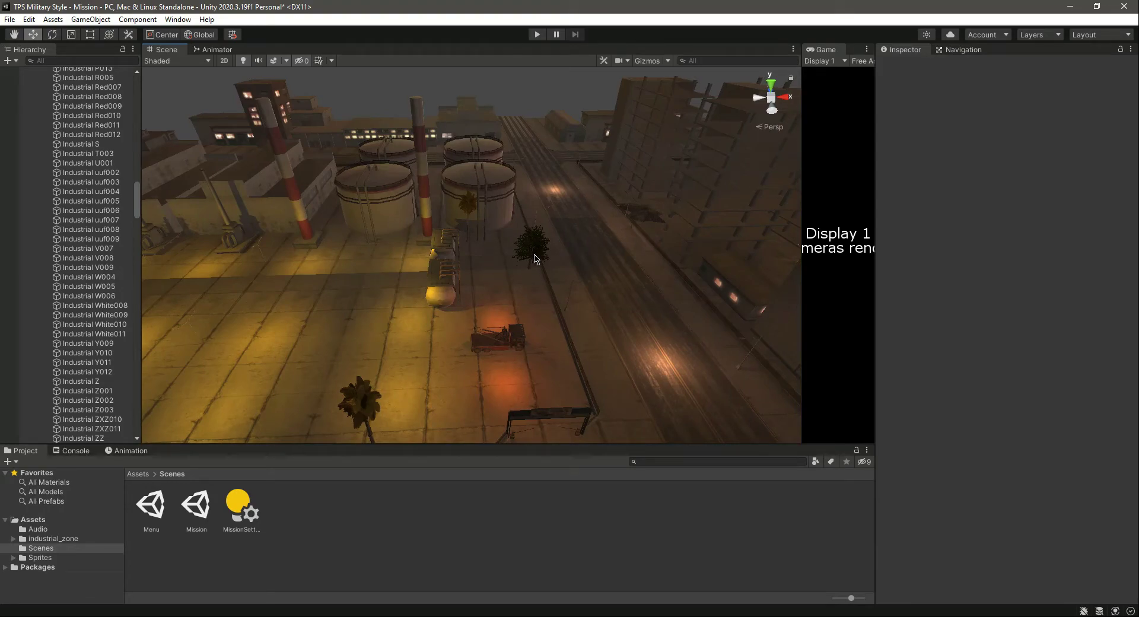
alt+drag(532, 259, 420, 313)
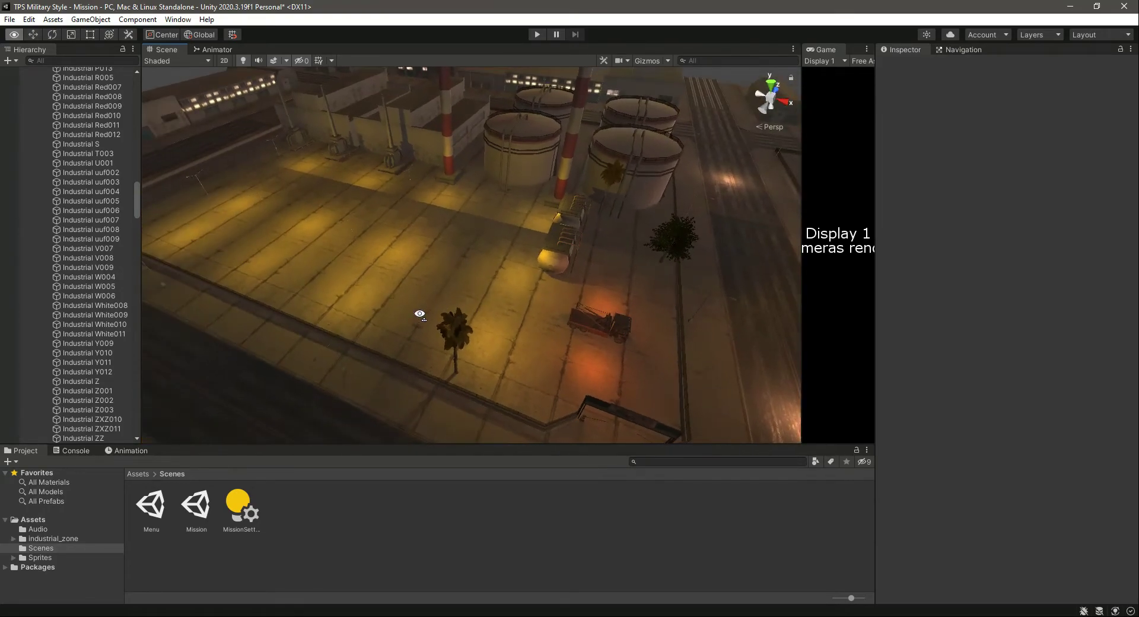
right_drag(524, 323, 577, 341)
click(553, 274)
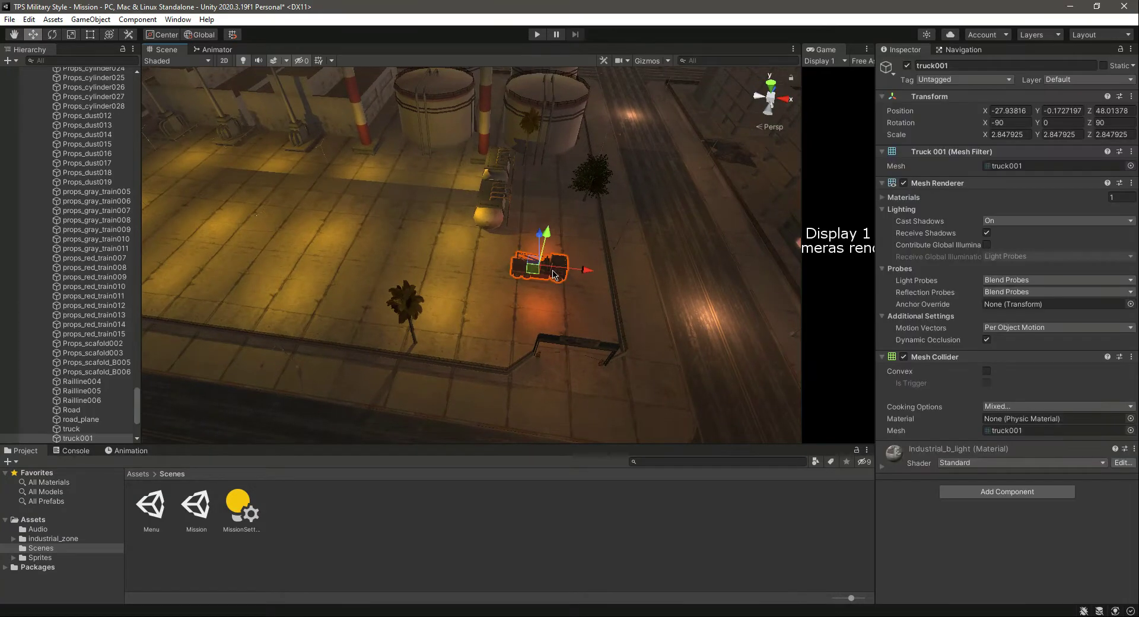
drag(539, 235, 765, 265)
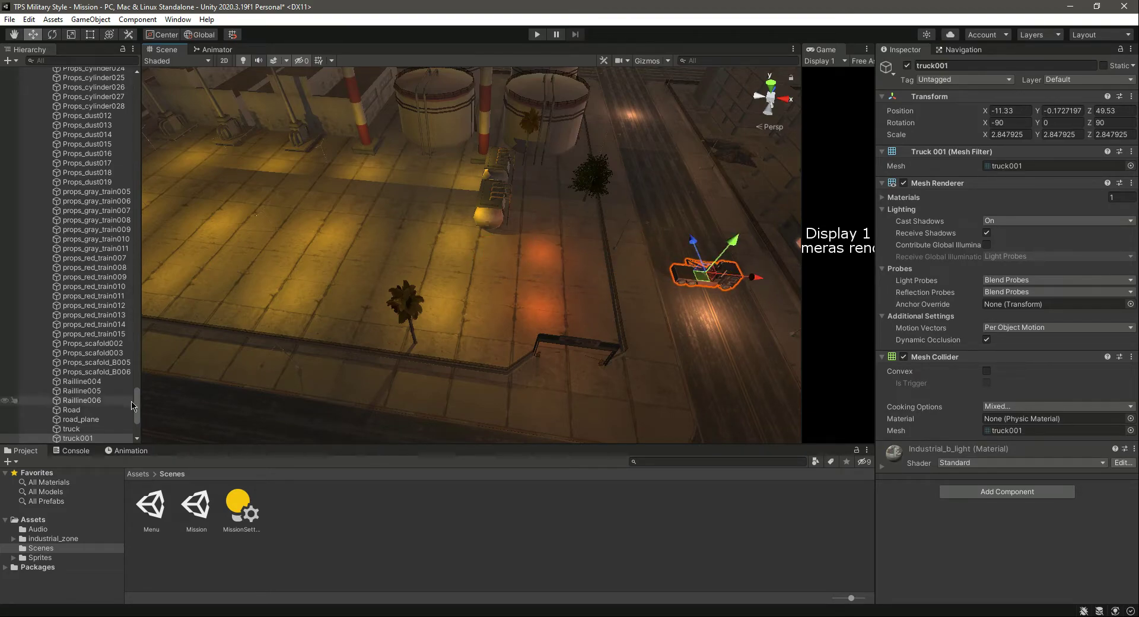
drag(137, 414, 137, 77)
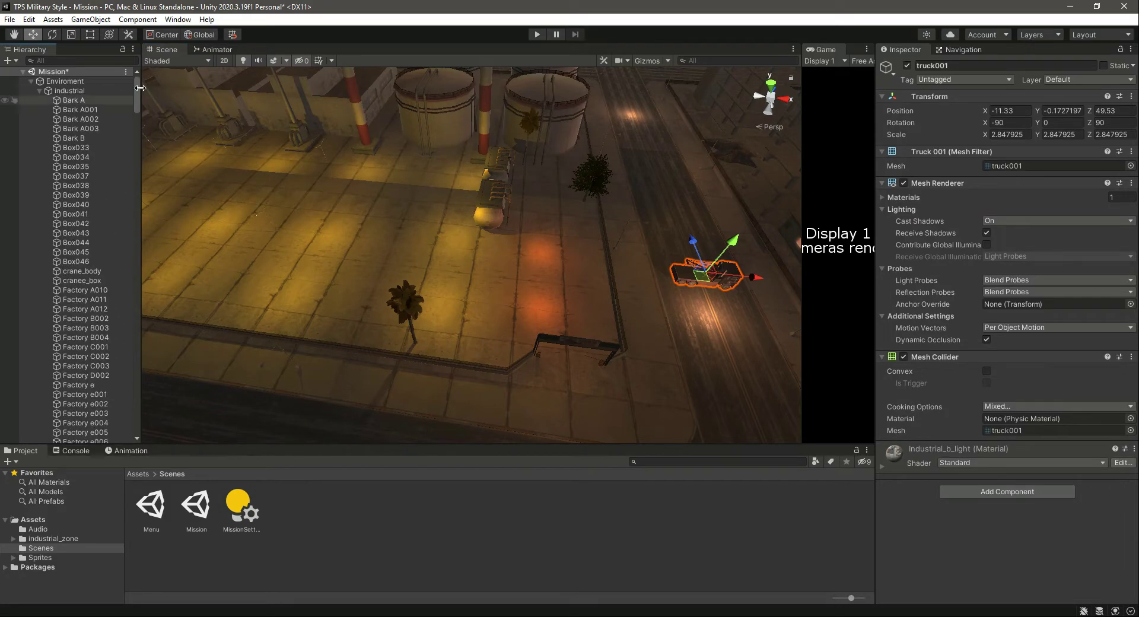
click(38, 91)
click(112, 208)
Step: Delete the trunk and leaves of the palm tree near the yard's front wall, and collapse the industrial group
right_drag(413, 325, 405, 277)
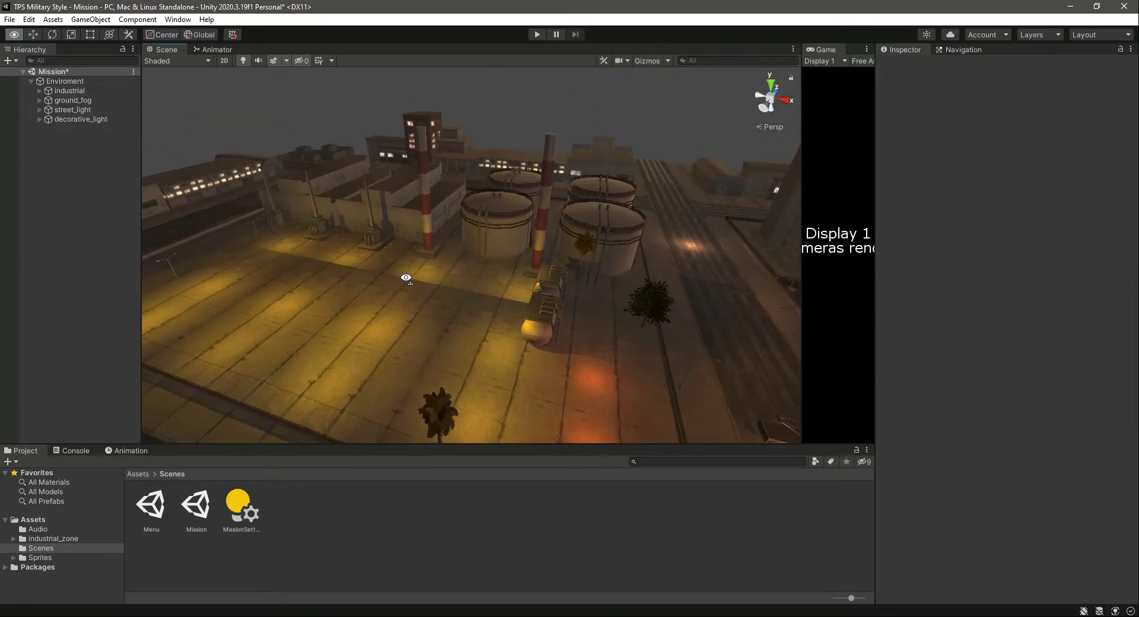
alt+drag(422, 330, 437, 356)
click(450, 332)
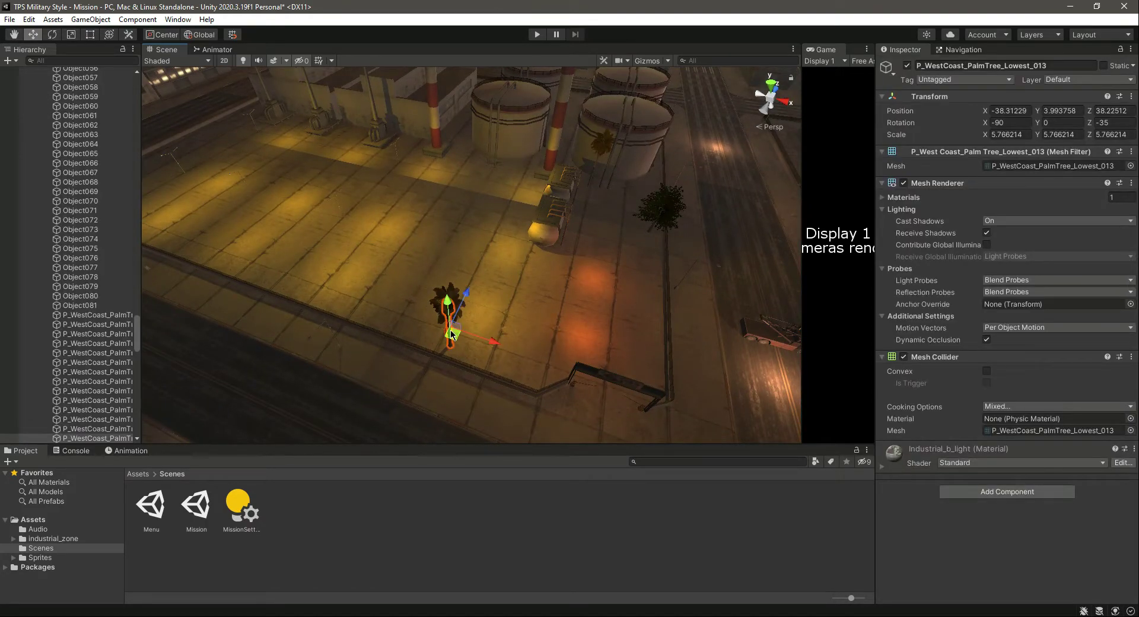
key(Delete)
click(449, 308)
key(Delete)
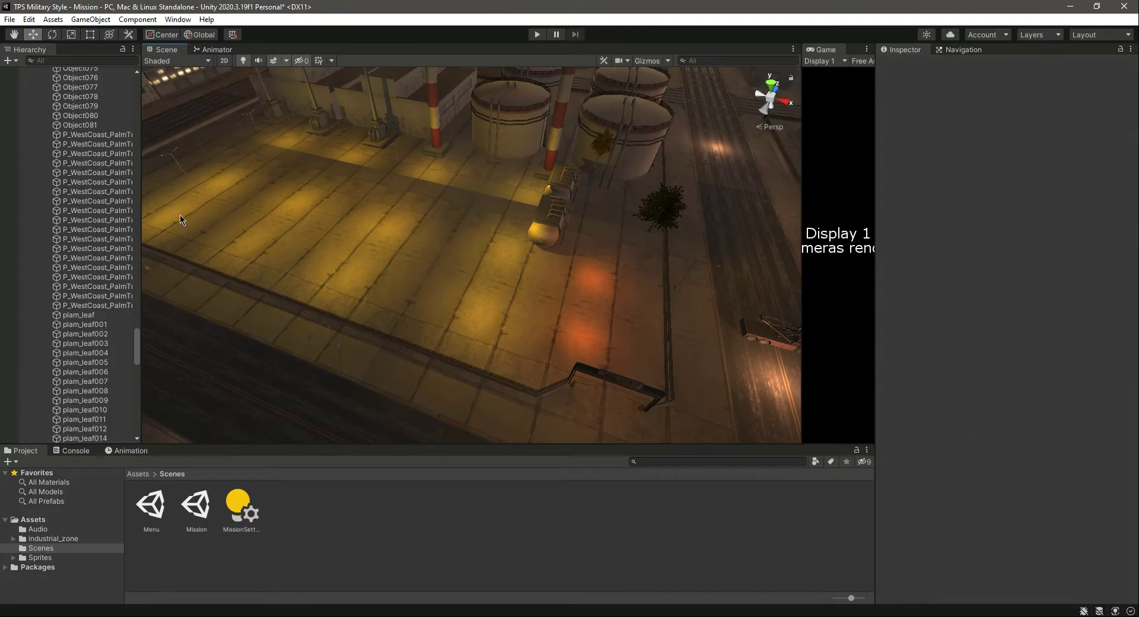
drag(137, 347, 140, 83)
click(39, 92)
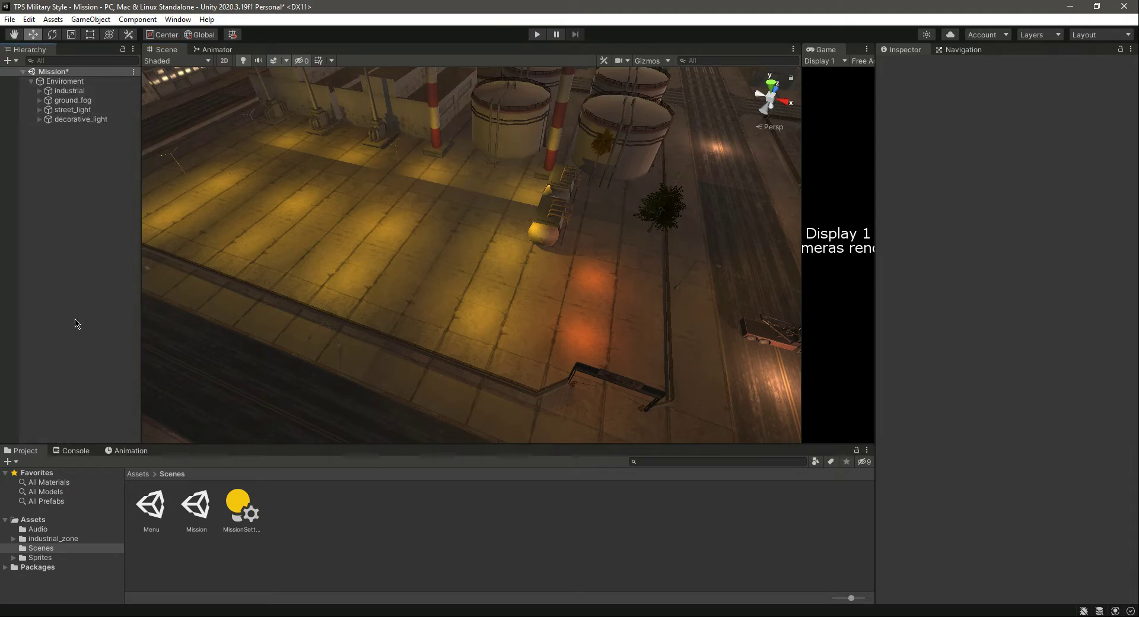
Step: Delete the low building directly behind the slanted-mast machine beside the striped chimney
right_drag(442, 313, 458, 255)
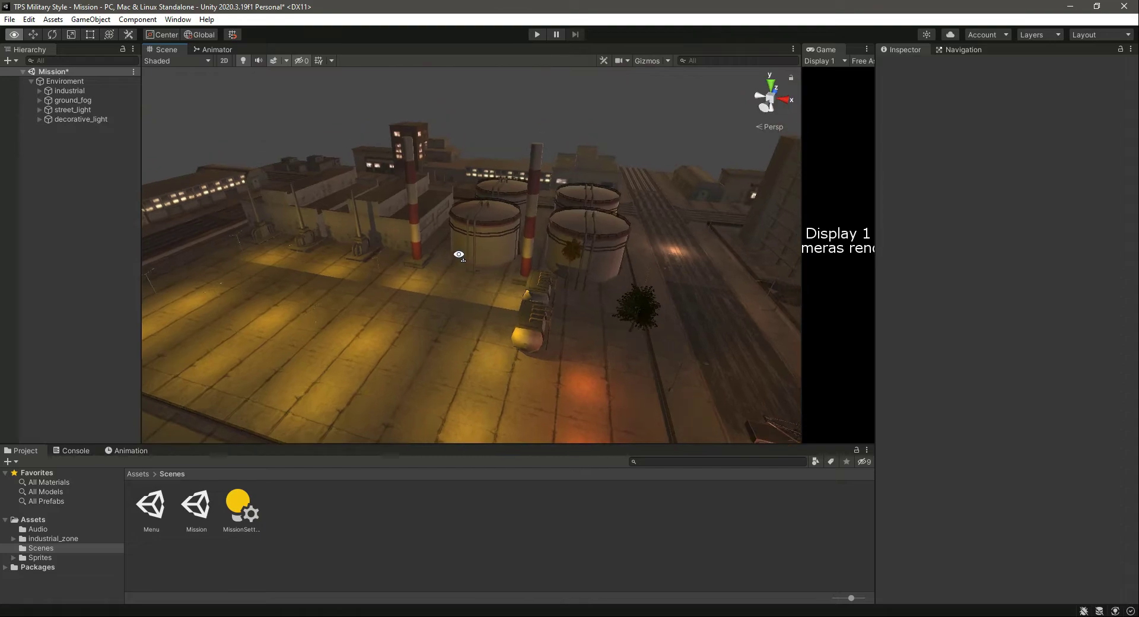
right_drag(427, 359, 492, 340)
key(Left)
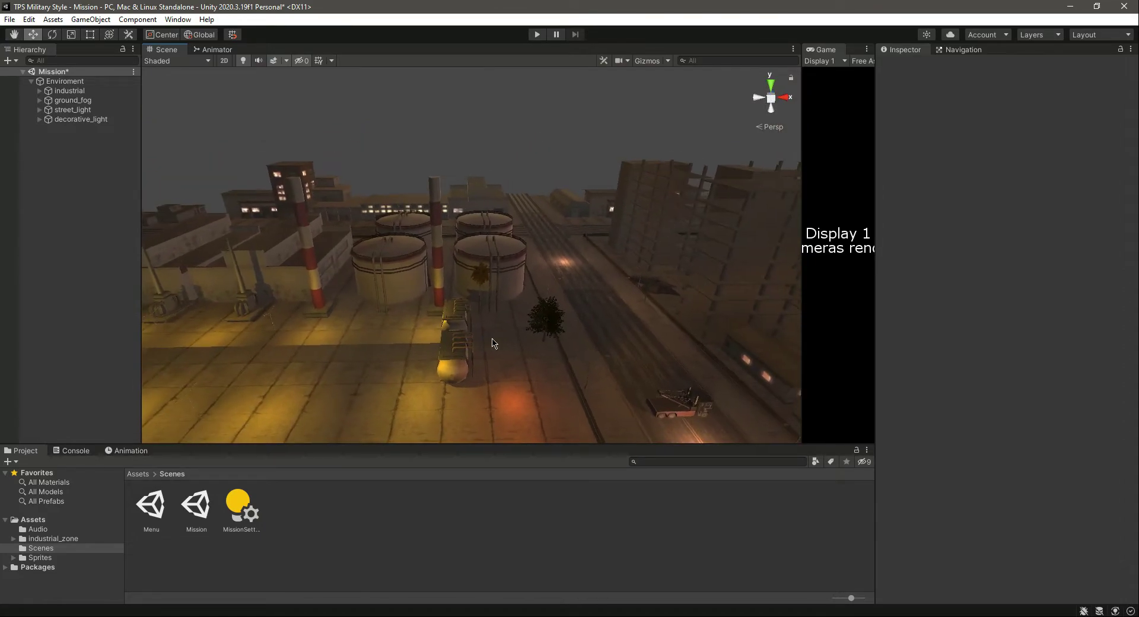
scroll(368, 305, up, 6)
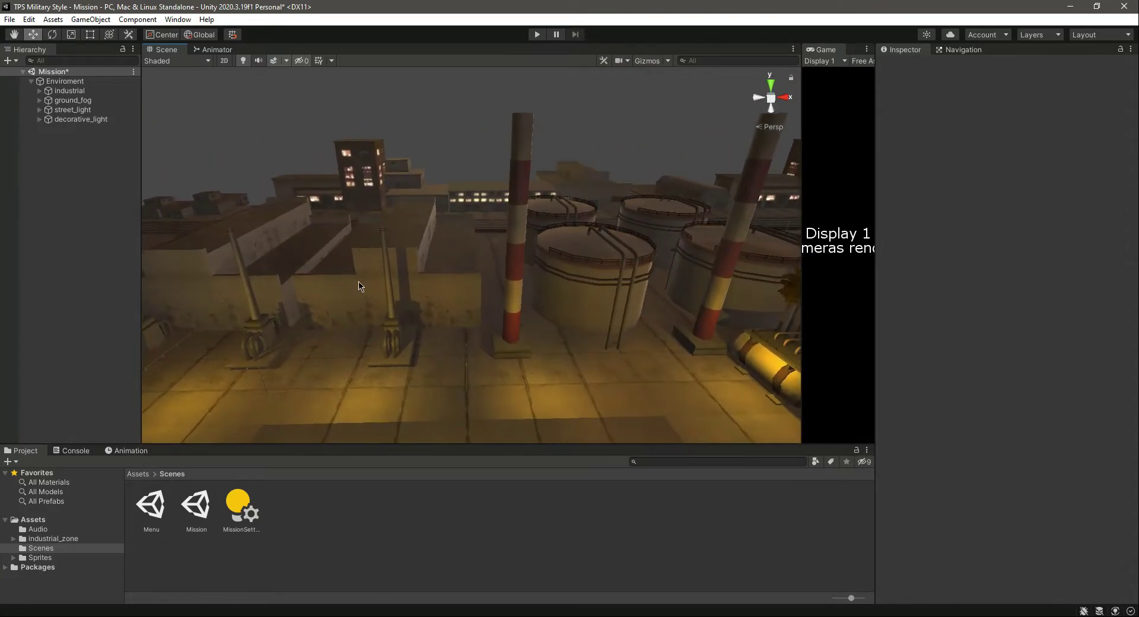
click(359, 287)
key(Delete)
Step: Delete the row of slanted-mast machines beside the striped chimneys, including Industrial Z003 and Industrial Z001
click(394, 340)
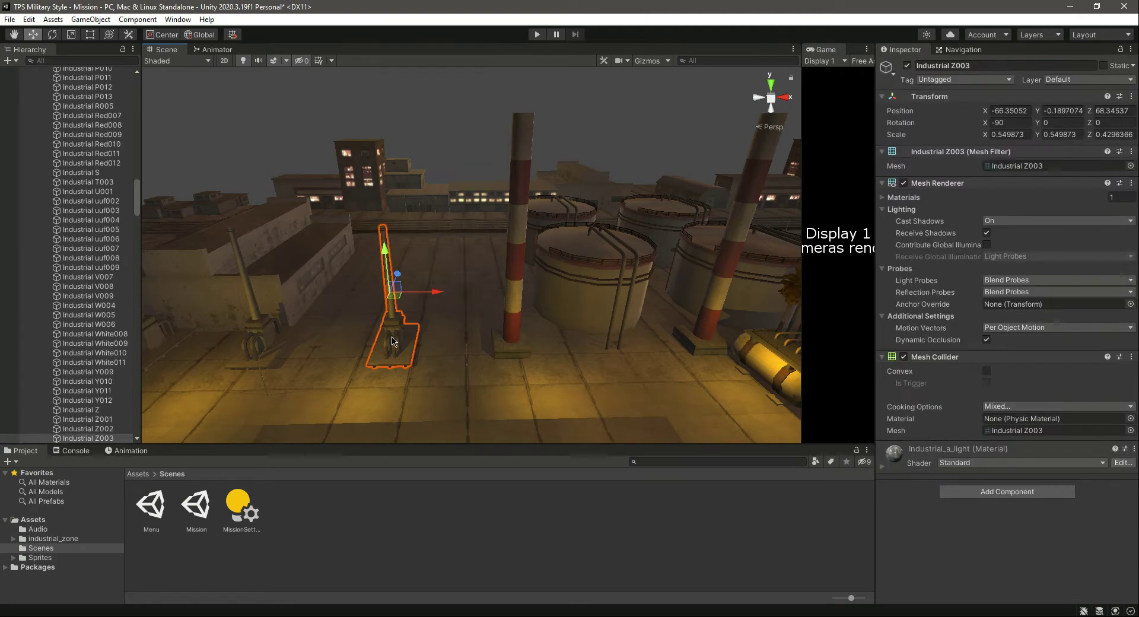
key(Delete)
alt+drag(425, 354, 414, 322)
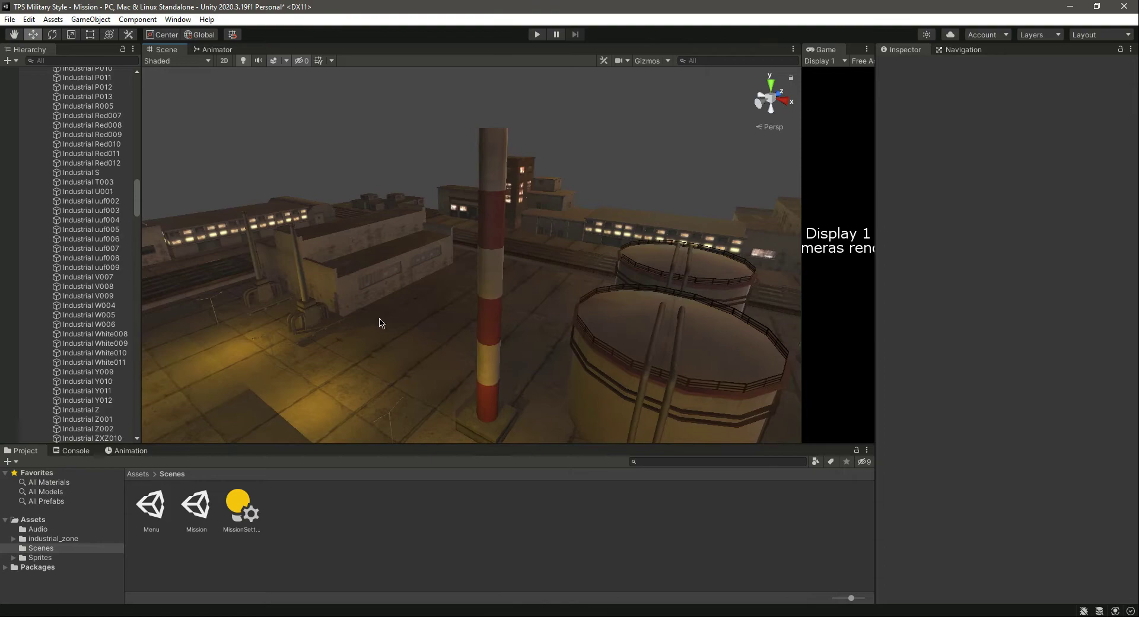
click(319, 323)
key(Delete)
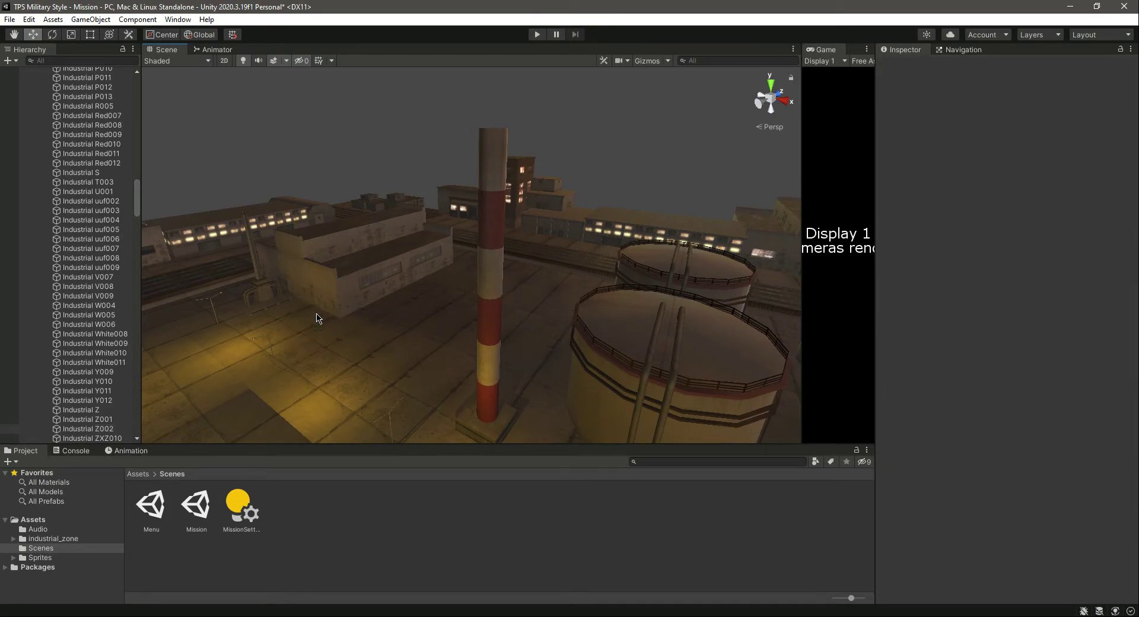
click(263, 291)
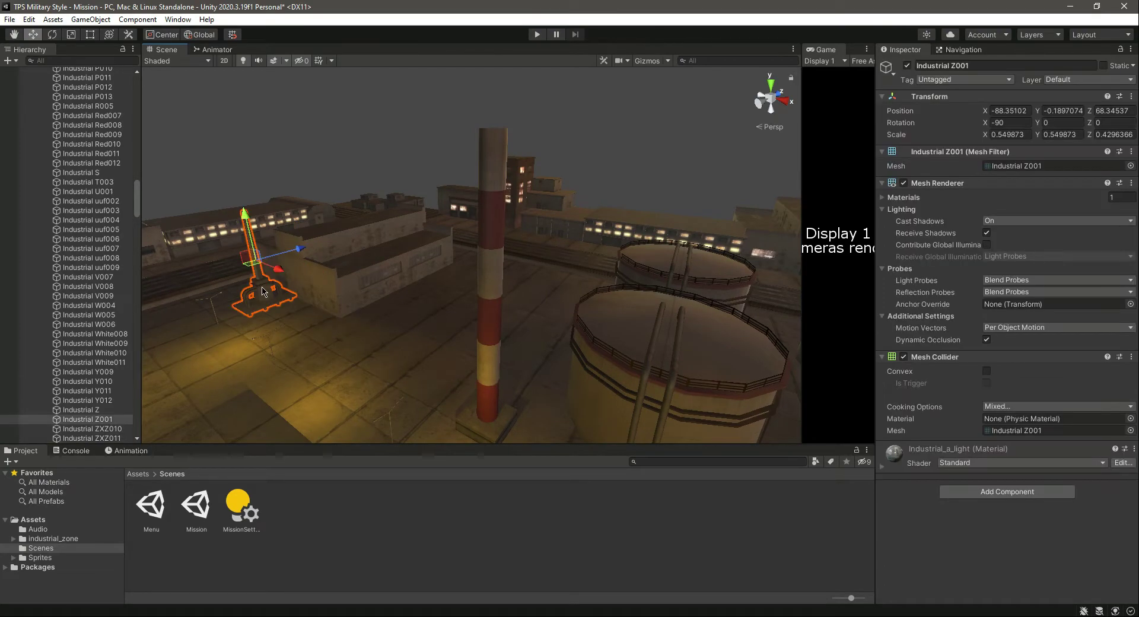
key(Delete)
Step: Delete both red-and-white striped chimneys standing in front of the large storage tanks
right_drag(264, 291, 540, 293)
click(540, 337)
key(Delete)
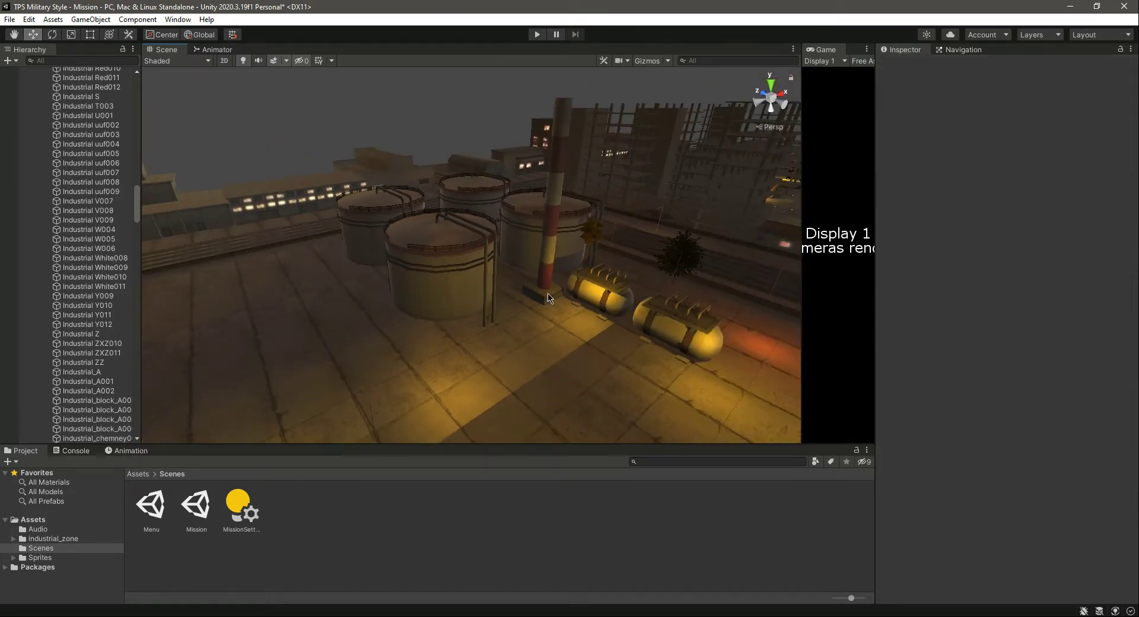
click(543, 290)
key(Delete)
Step: Delete the leaves and the Bark B trunk of the tree beside the road-side fence
right_drag(522, 338, 606, 345)
click(602, 332)
key(Delete)
click(592, 347)
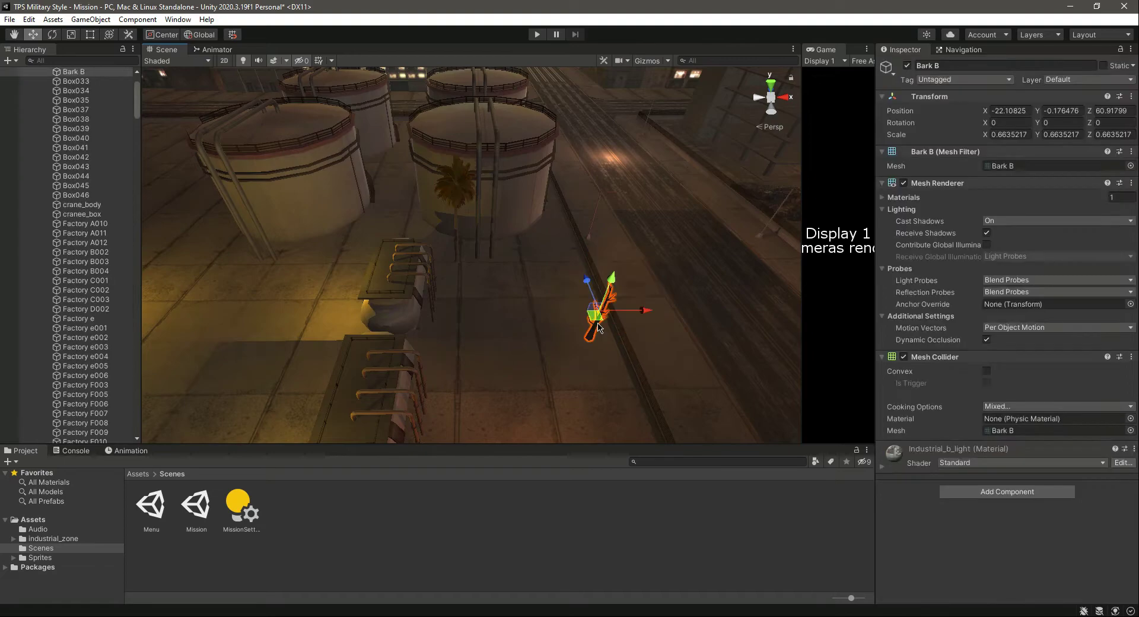
key(Delete)
Step: Delete the two large storage tanks nearest the road, together with the front tank's leftover railing ring
click(518, 180)
key(Delete)
click(486, 124)
key(Delete)
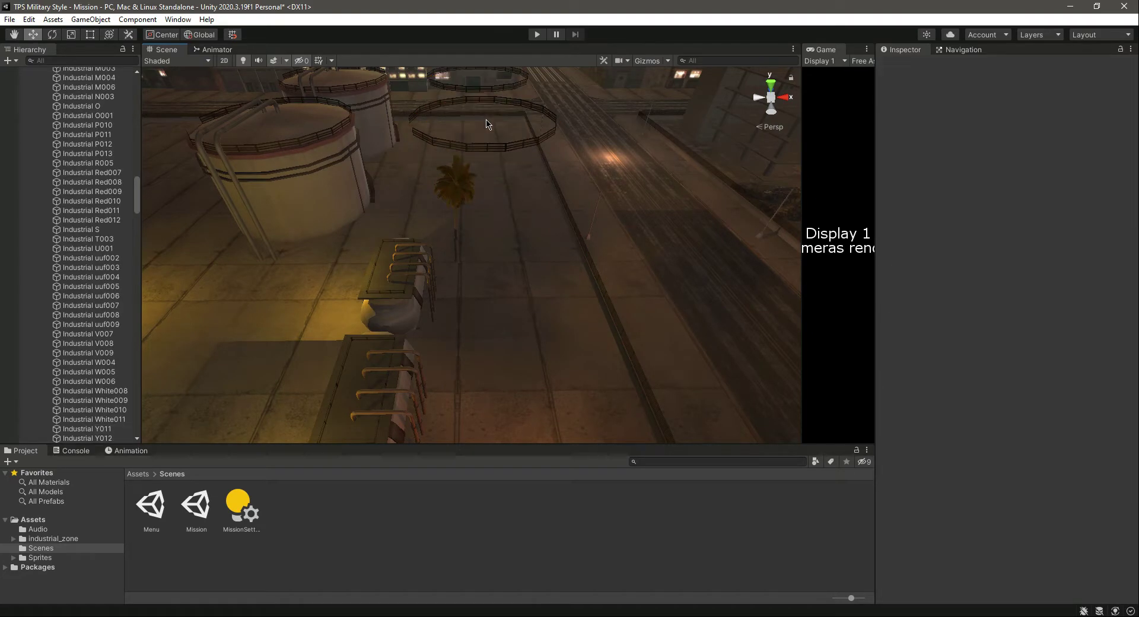
click(496, 99)
key(Delete)
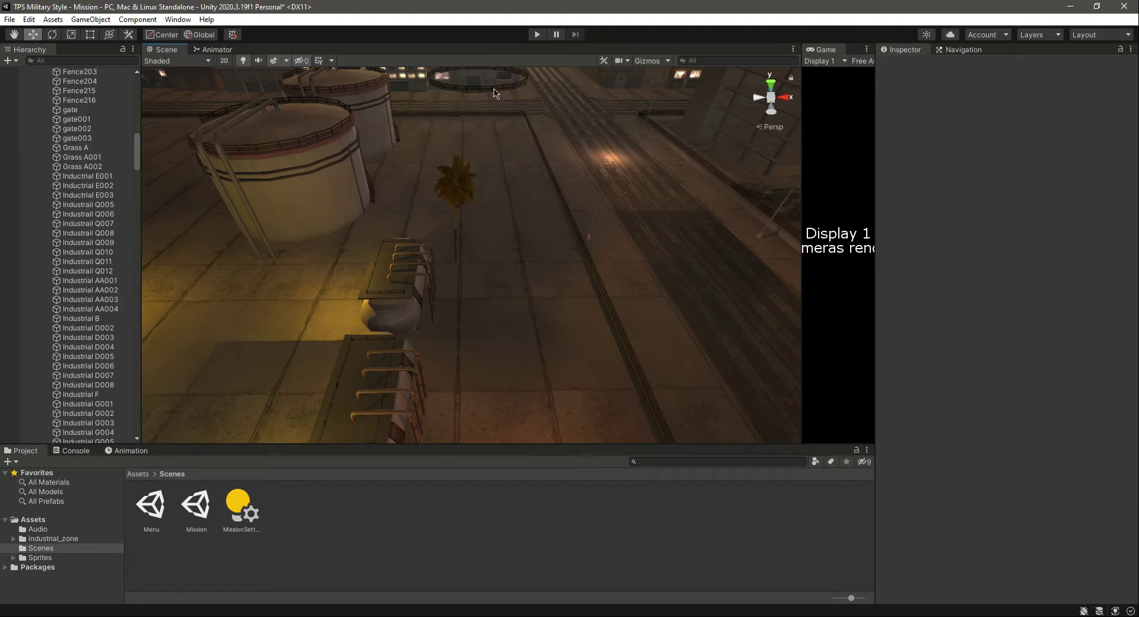
Step: Collapse the industrial group in the scene hierarchy
right_drag(516, 178, 435, 306)
key(a)
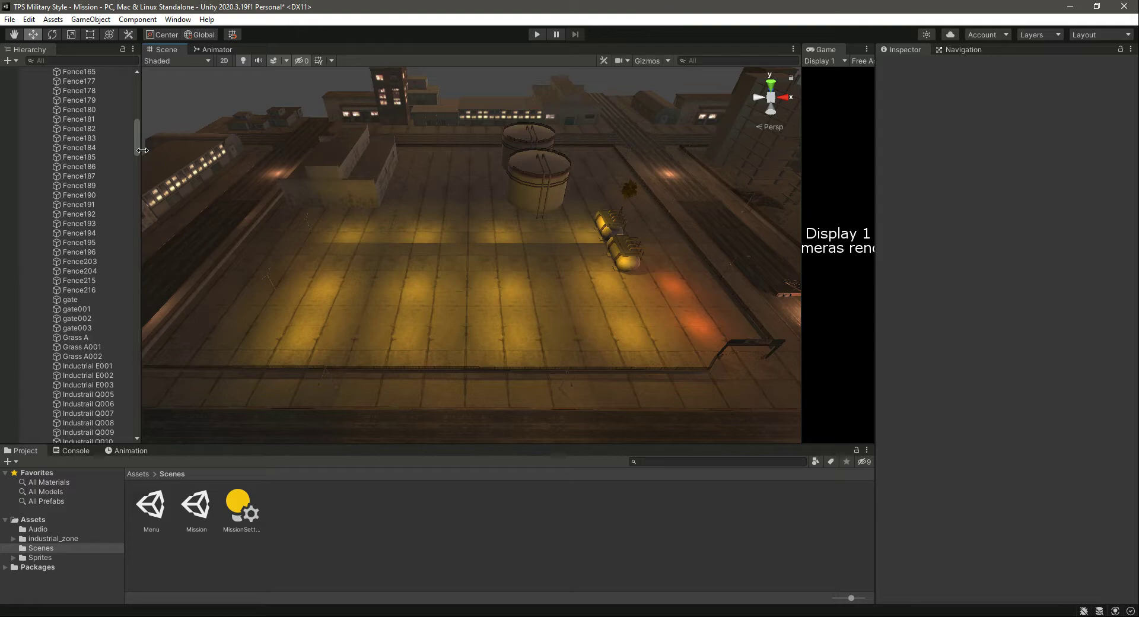
drag(134, 146, 143, 97)
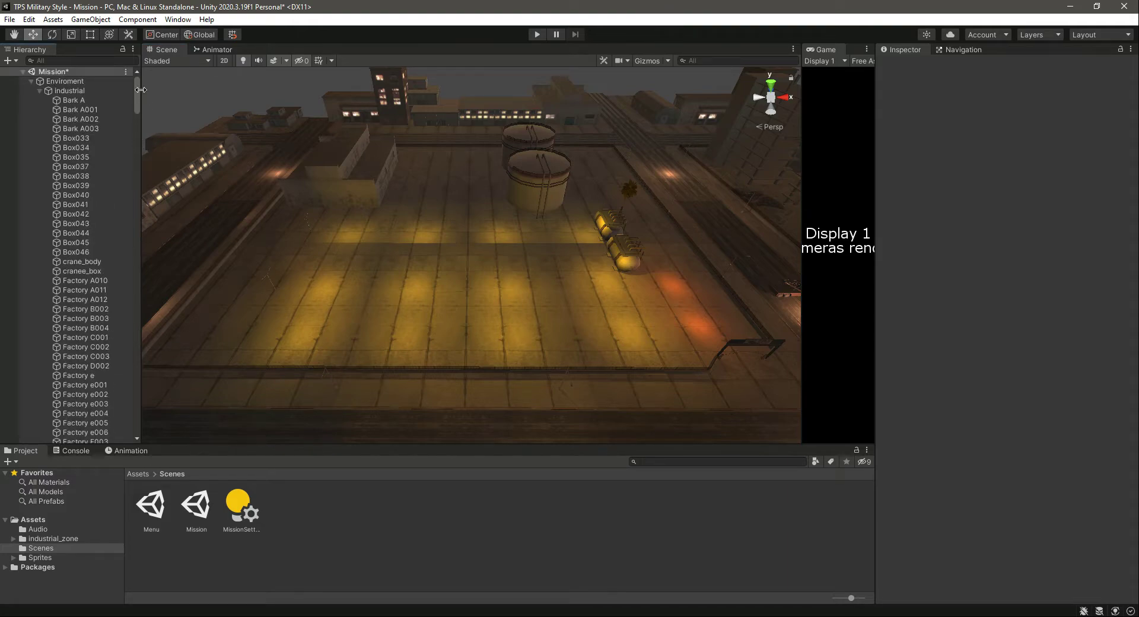
click(39, 91)
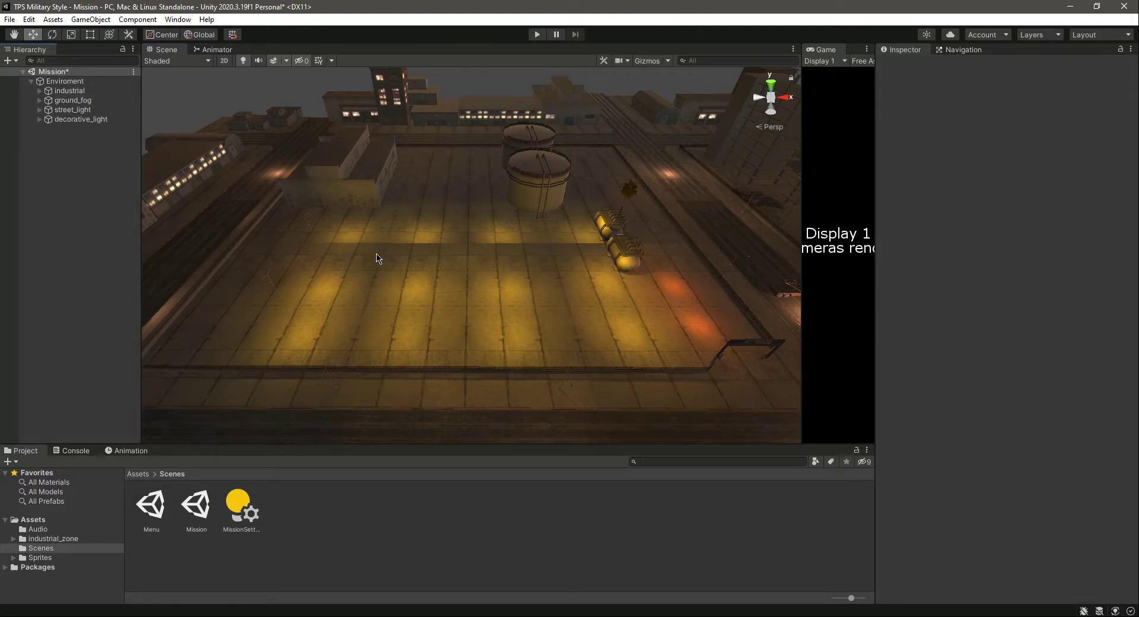
Step: Check the point lights in the street_light group one by one for those lighting the yard, and collapse the group
click(84, 111)
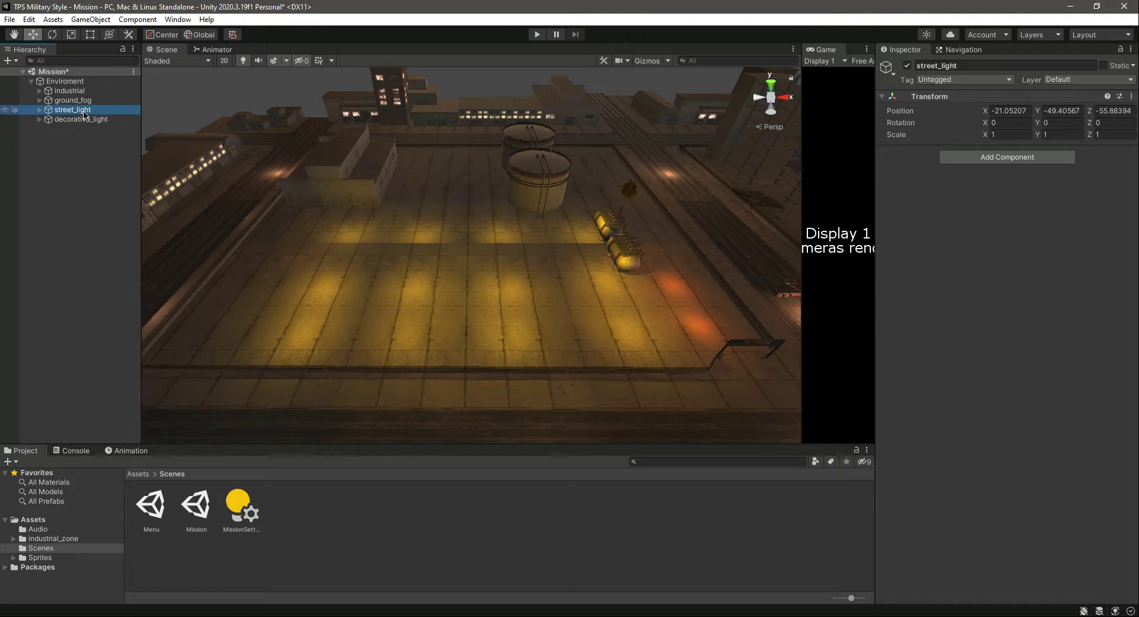
click(39, 109)
click(72, 122)
key(Down)
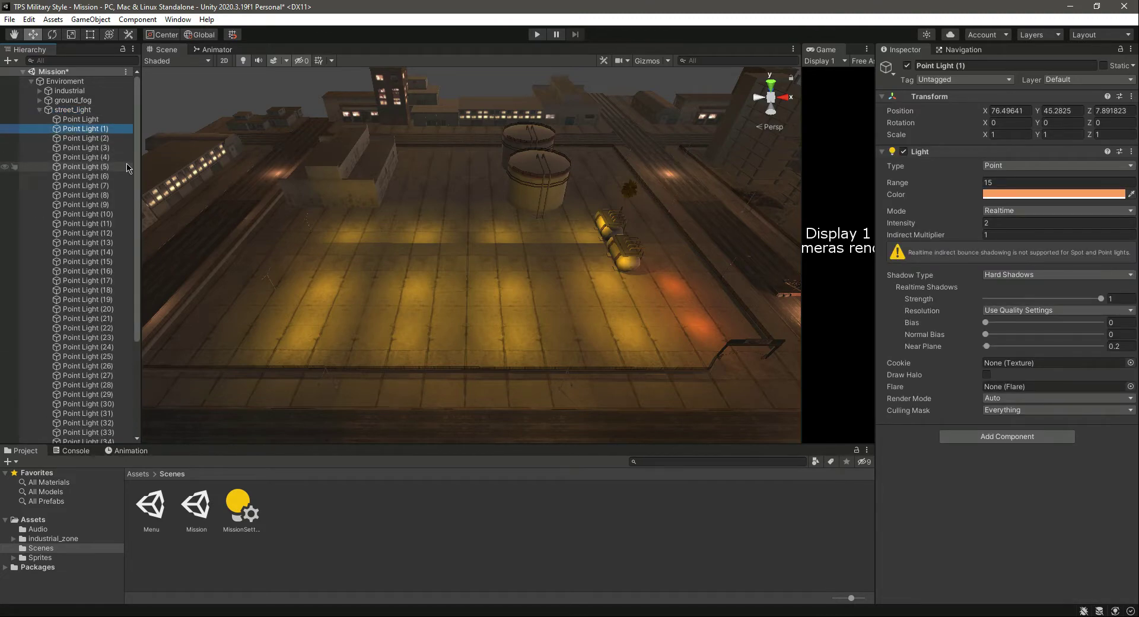
key(Down)
key(Down)
key(Down)
key(Down)
key(Down)
key(Down)
key(Down)
key(Down)
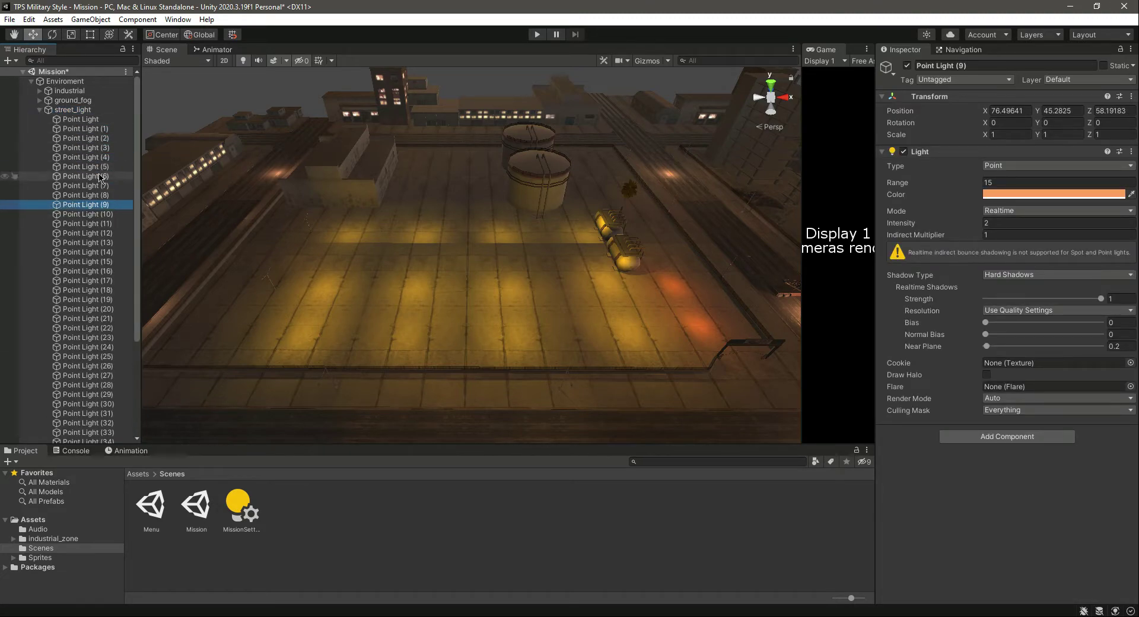
key(Down)
key(Down)
key(Down)
key(Down)
key(Down)
key(Down)
key(Down)
key(Down)
key(Down)
key(Down)
key(Down)
key(Down)
key(Down)
key(Down)
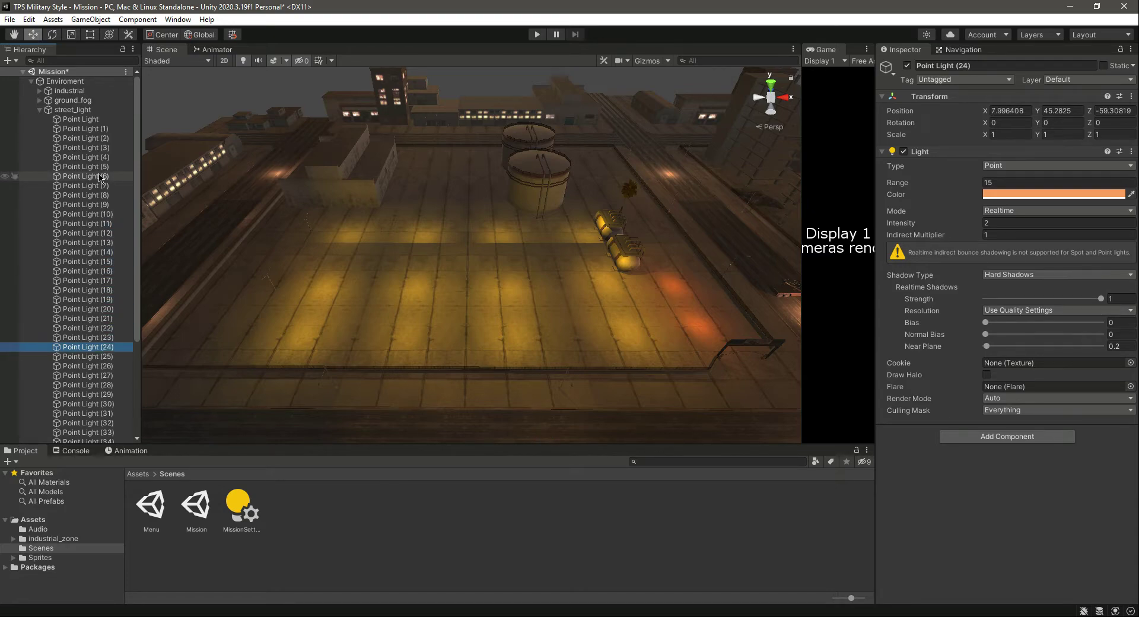
key(Up)
key(Up)
key(Up)
key(Up)
key(Up)
key(Up)
key(Up)
key(Up)
key(Up)
key(Up)
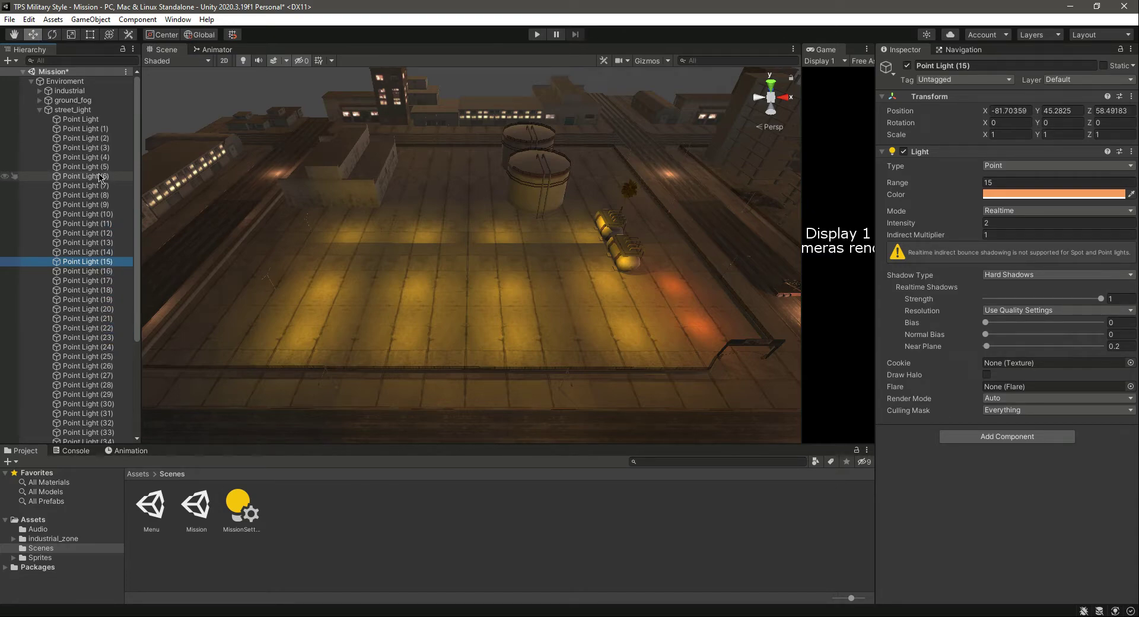
key(Down)
right_drag(332, 199, 330, 294)
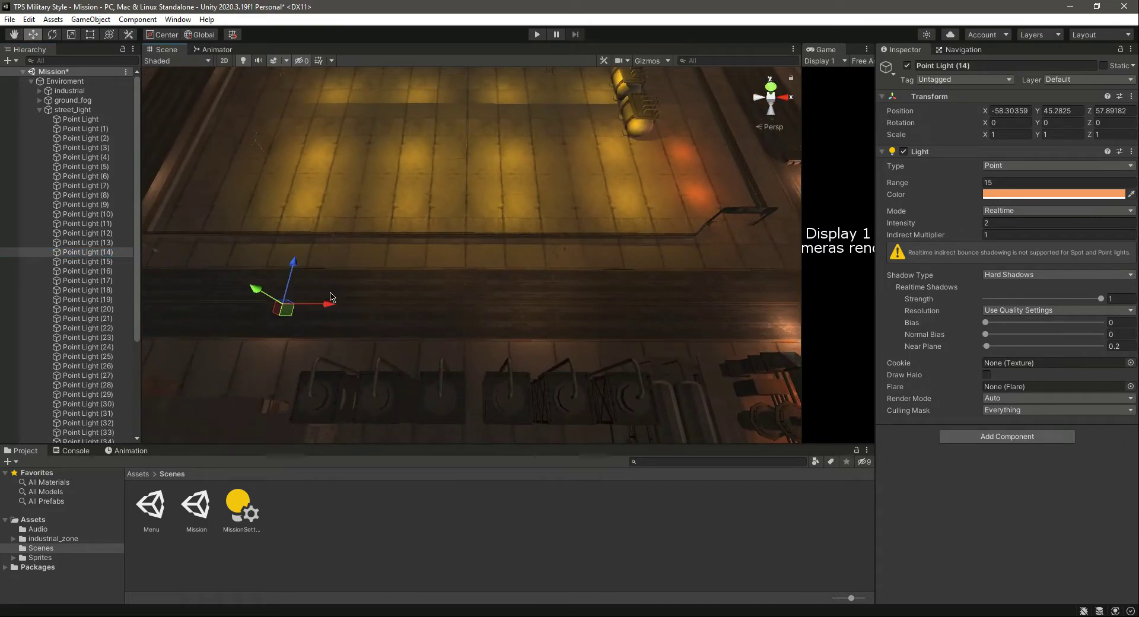
click(39, 110)
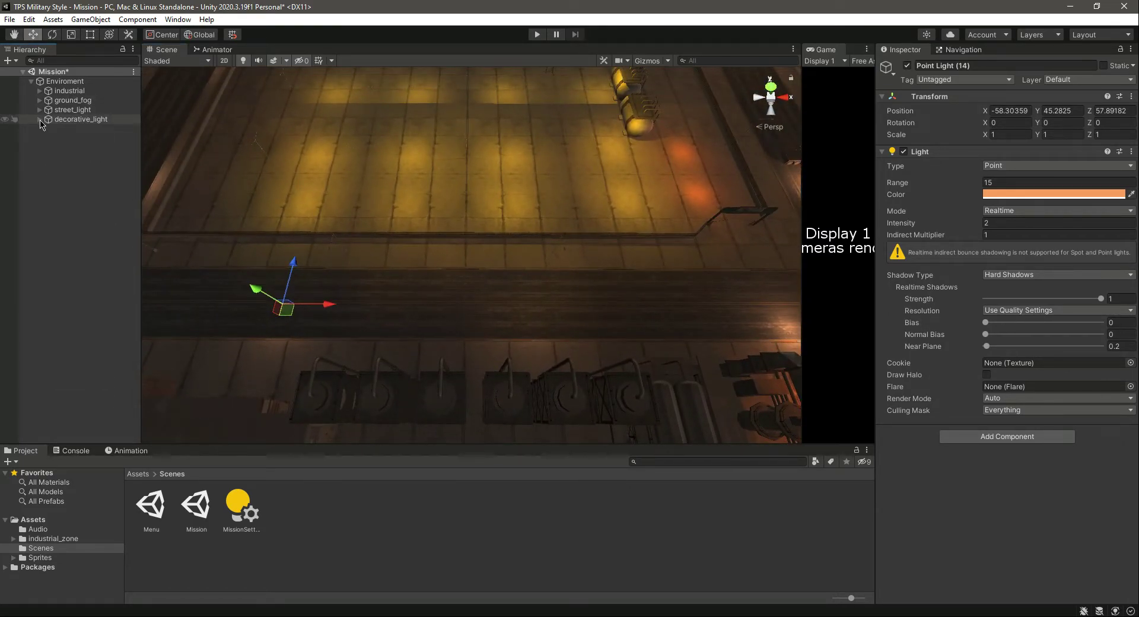
Step: Expand the decorative_light group and check its first point lights, up to Point Light (5), for those lighting the yard
click(39, 120)
click(71, 131)
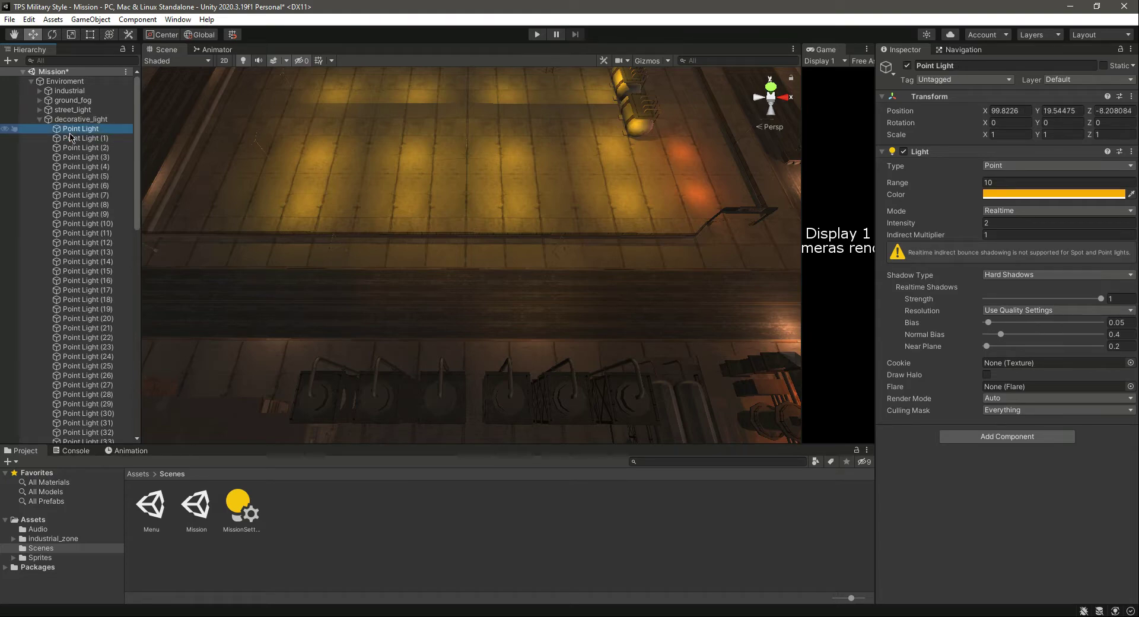
key(Down)
key(Down)
key(Down)
key(Down)
key(Down)
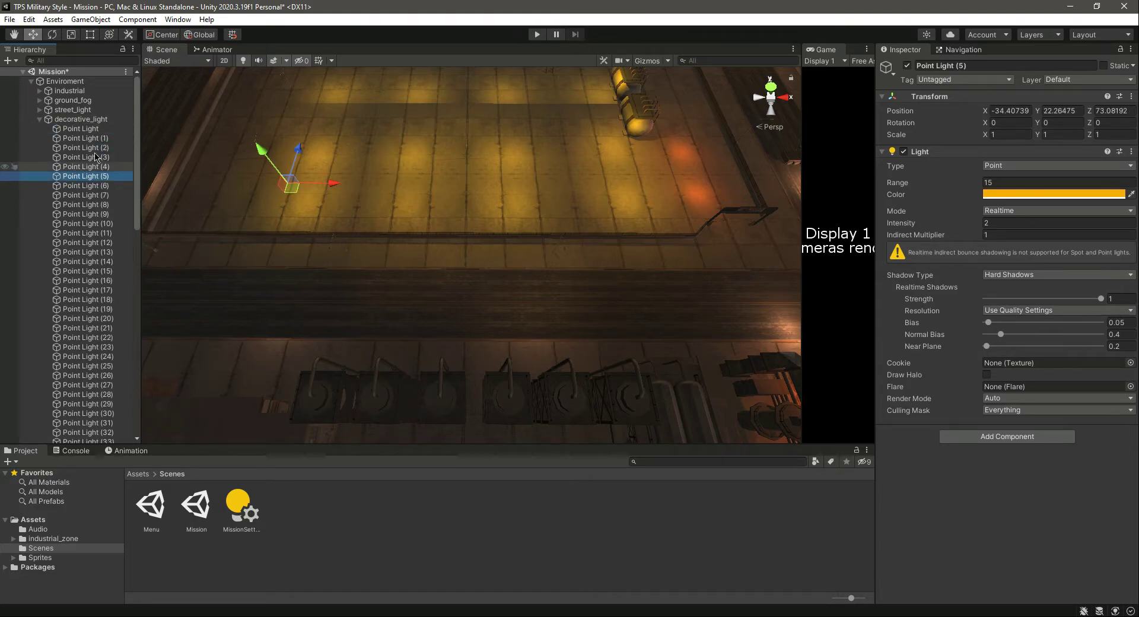
click(98, 139)
click(90, 130)
click(102, 148)
click(105, 157)
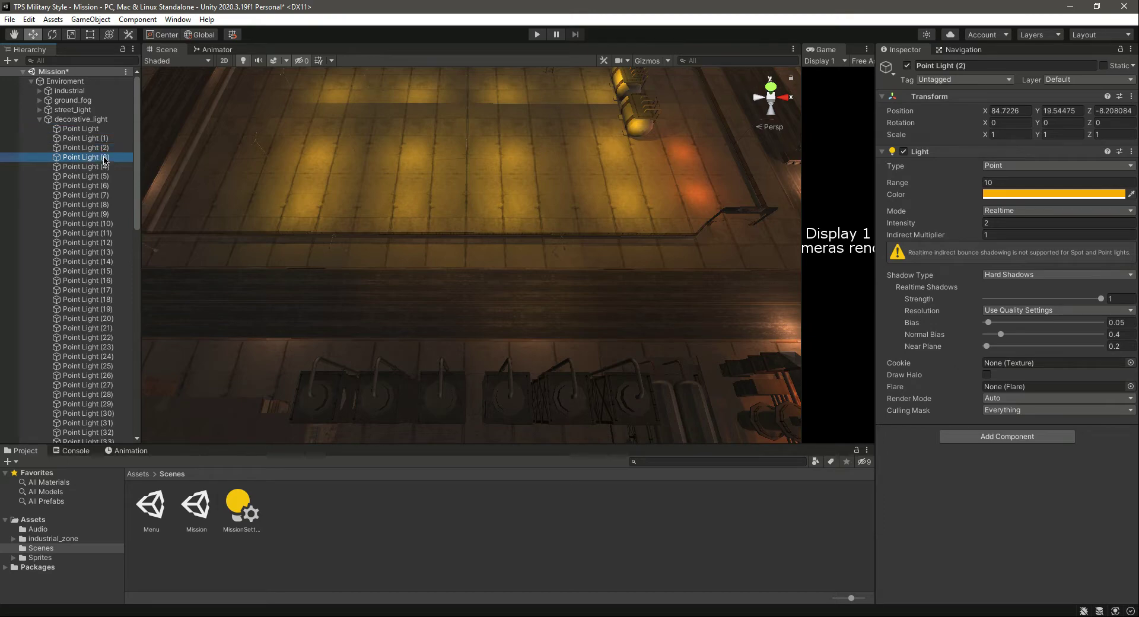
click(106, 166)
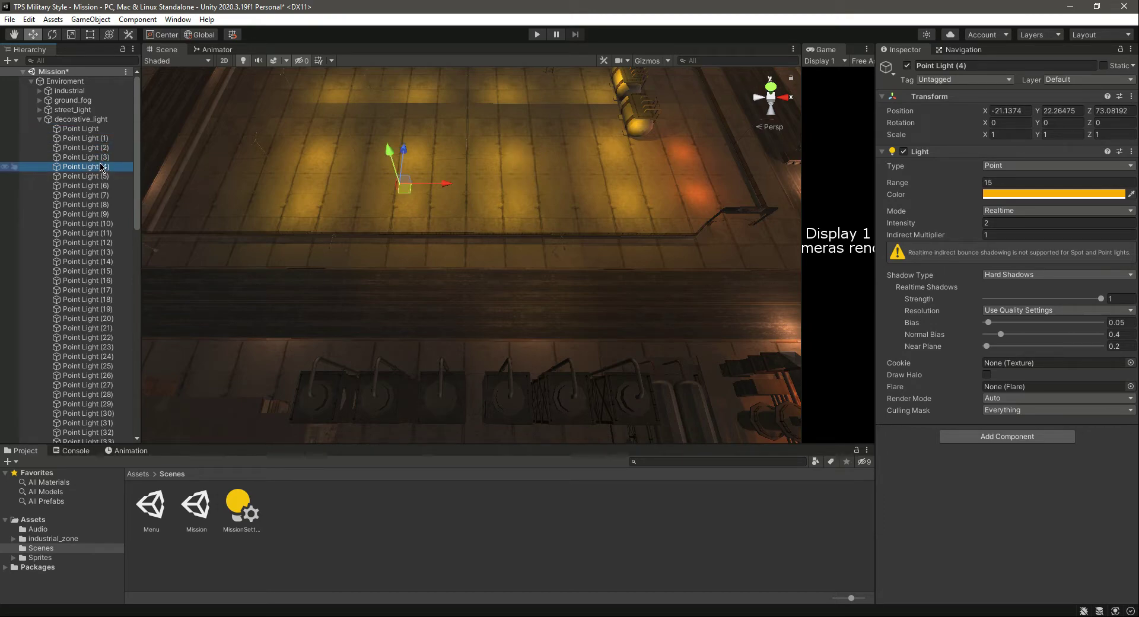
click(99, 157)
click(97, 148)
Step: Move Point Light (3) over to the nearest double-armed street lamp in the yard, at about X -11.5, Z 79.7
double_click(101, 158)
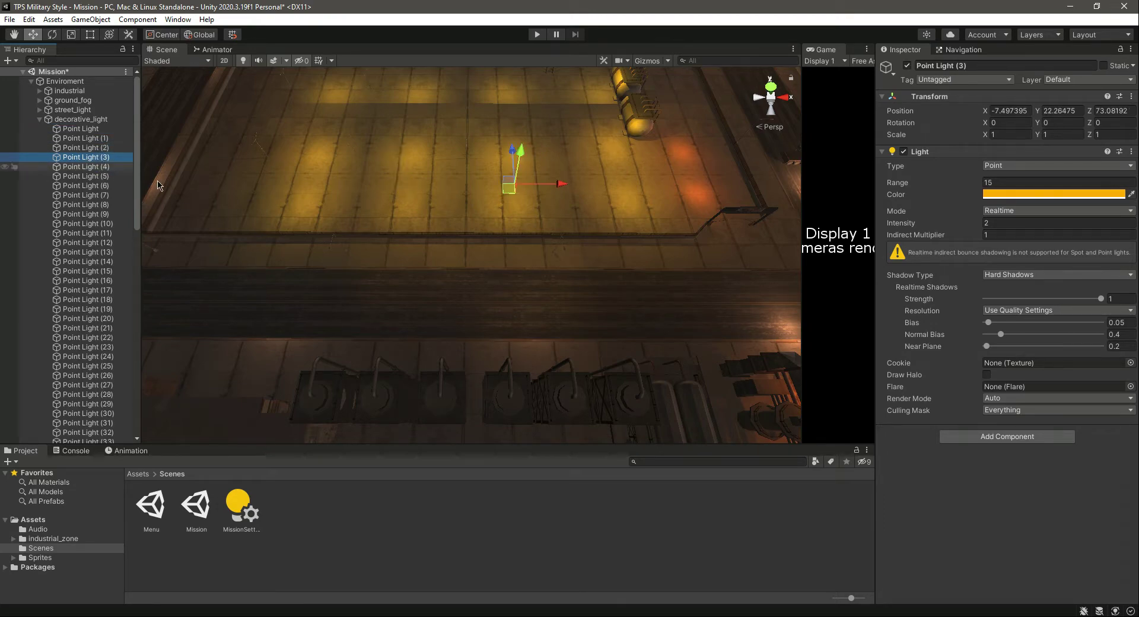
key(d)
right_drag(500, 290, 318, 252)
key(w)
key(w)
scroll(319, 251, up, 4)
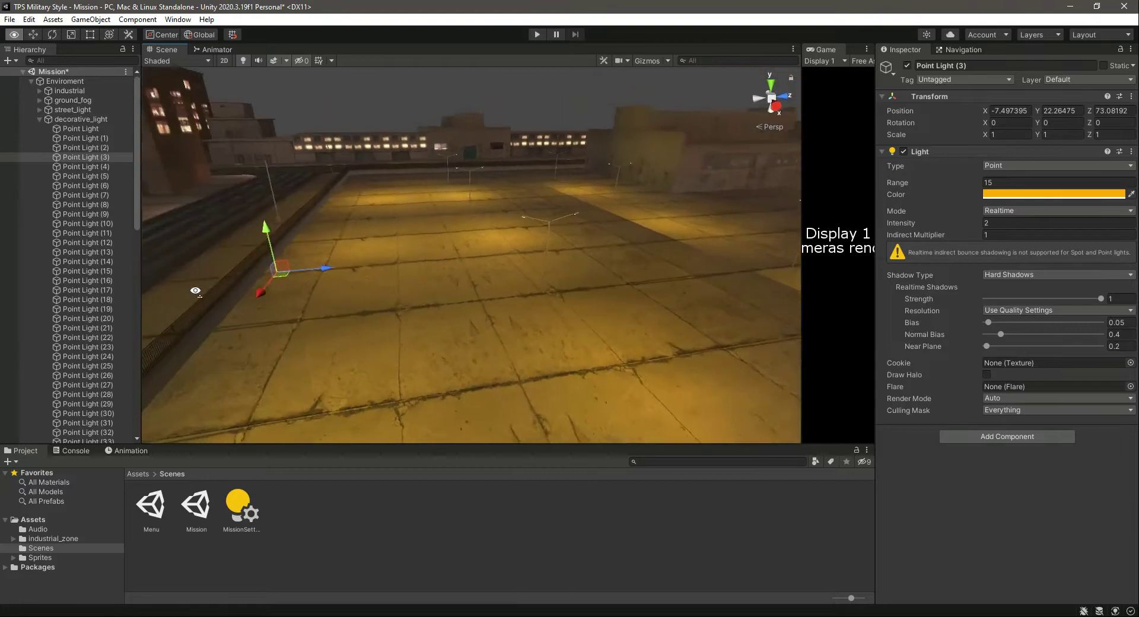
right_drag(195, 291, 304, 286)
drag(342, 276, 536, 225)
right_drag(536, 224, 520, 156)
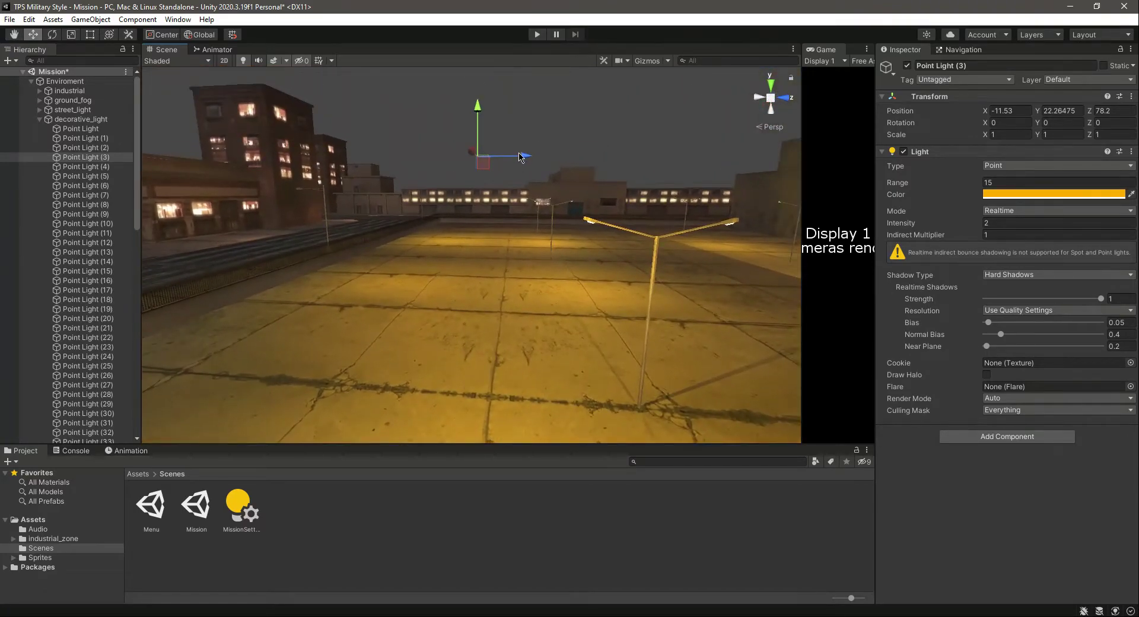
drag(524, 157, 606, 144)
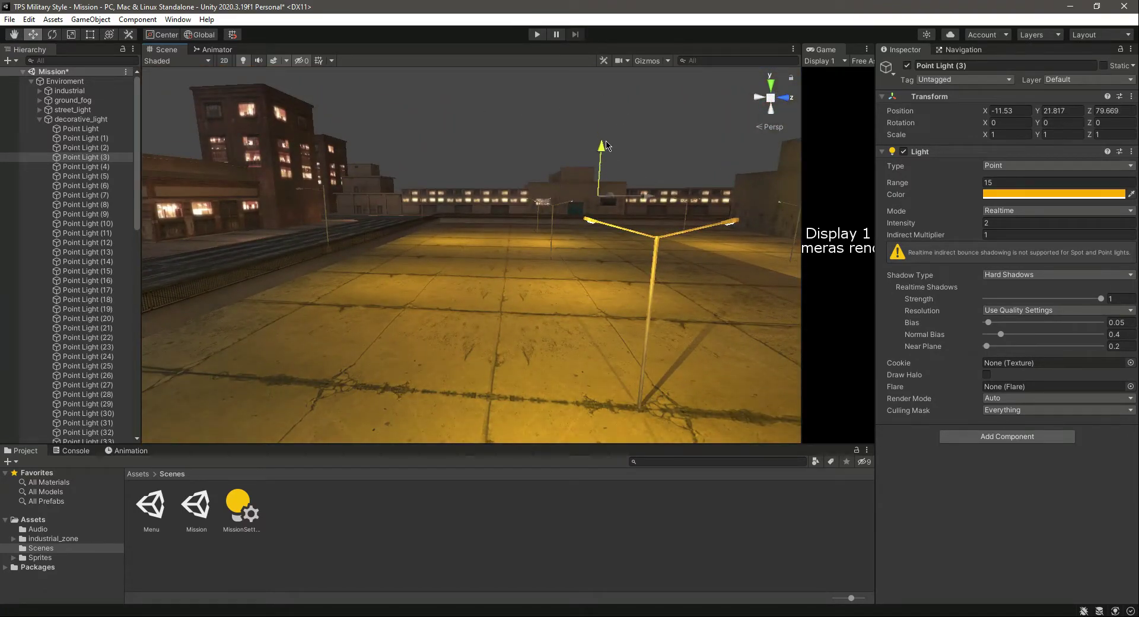
Step: Fine-tune Point Light (3) onto the lamp head of the street lamp's arm, at about X -13.3, Y 21.3, Z 79.9
right_drag(607, 170, 654, 267)
drag(593, 218, 506, 219)
right_drag(504, 295, 375, 269)
key(w)
key(d)
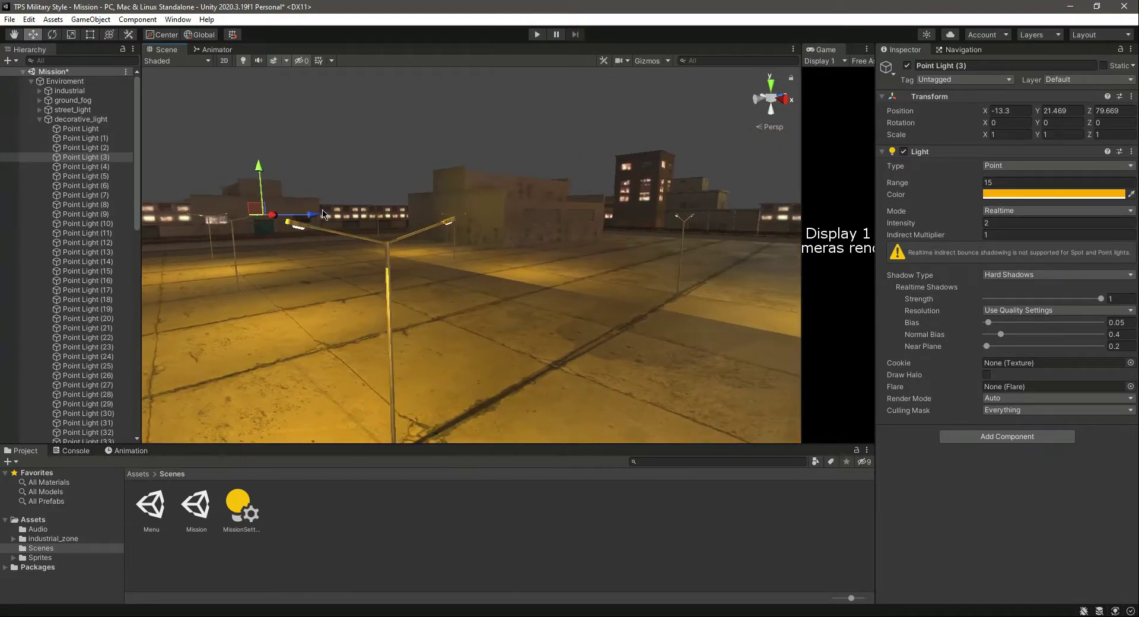
drag(304, 218, 312, 202)
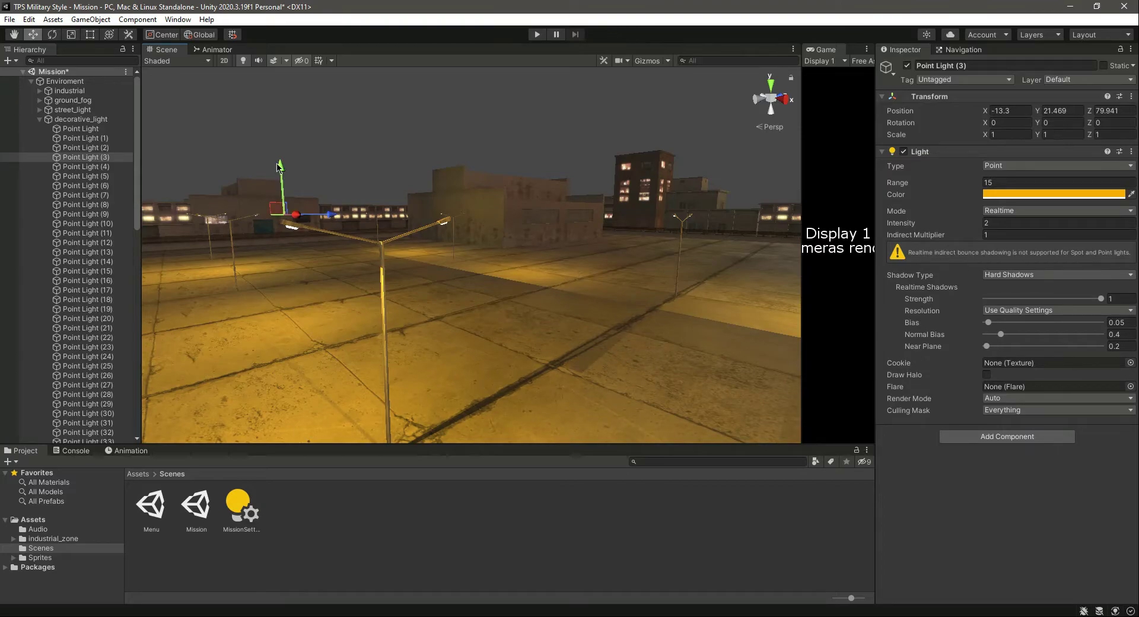
drag(279, 167, 284, 183)
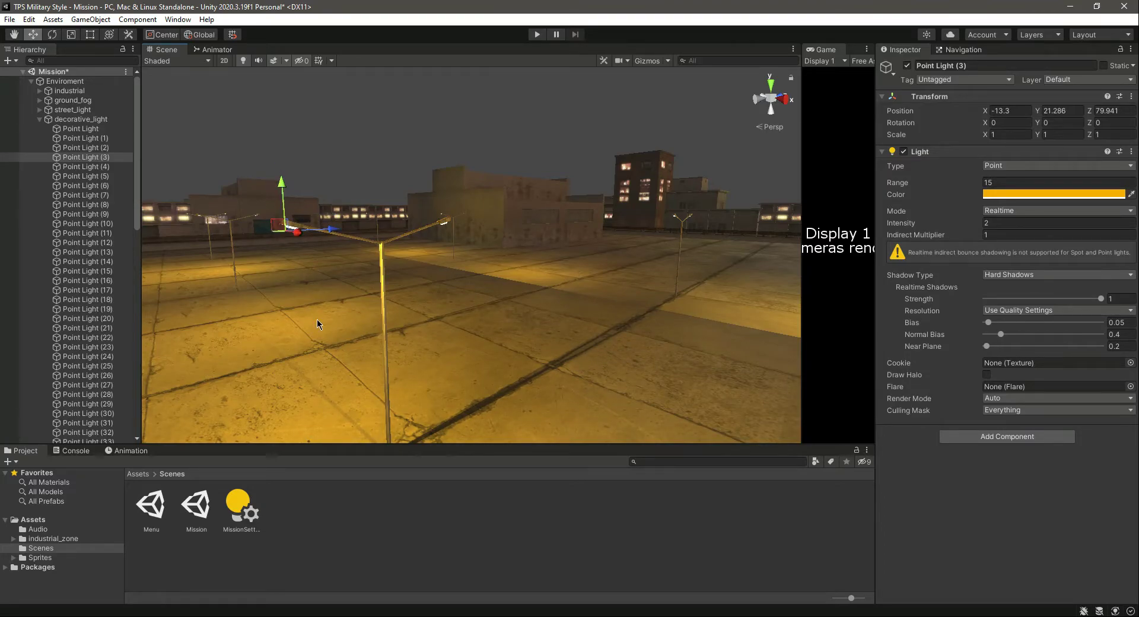
Step: Move Point Light (4) over to the next double-armed street lamp, at about X -28, Z 79.25
click(83, 148)
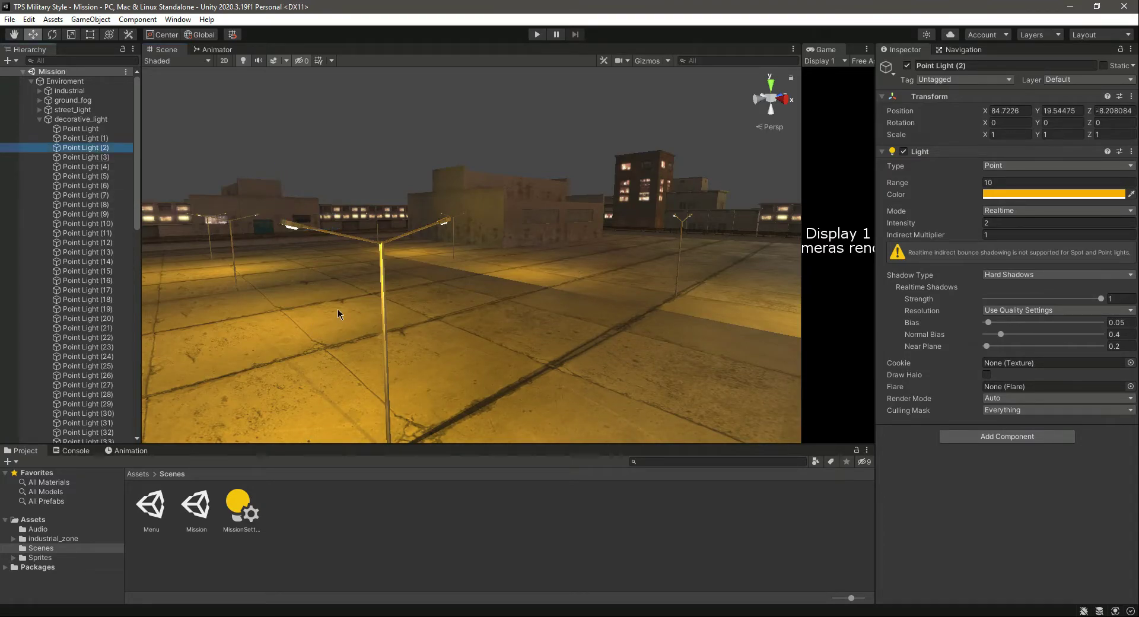
key(f)
scroll(500, 350, up, 5)
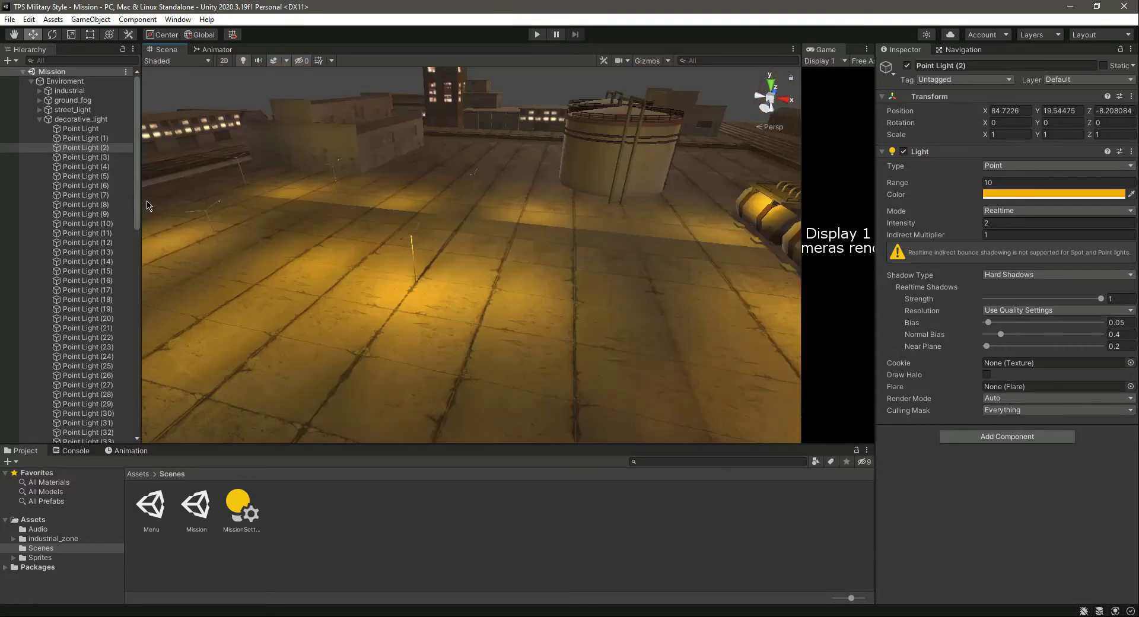
click(101, 158)
click(89, 167)
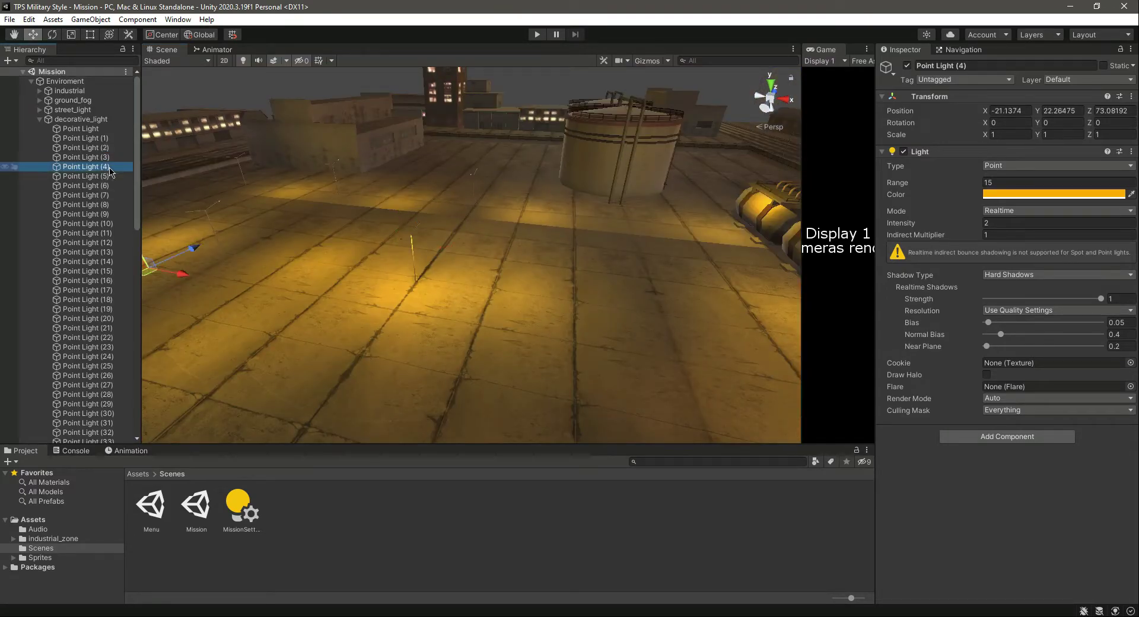
key(f)
drag(319, 265, 356, 256)
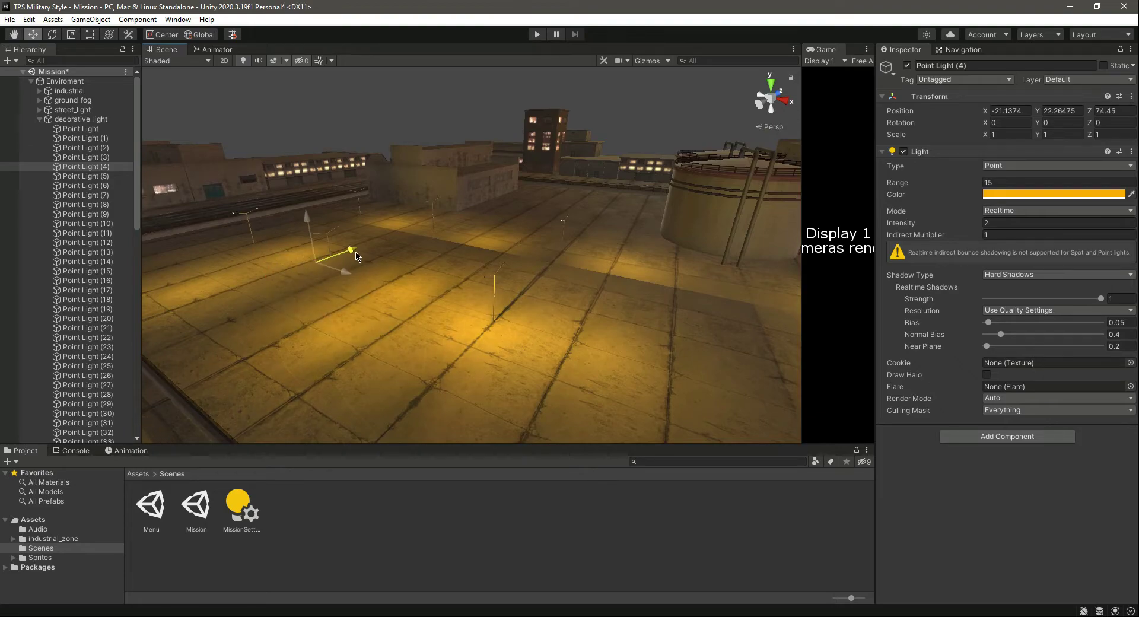
key(w)
right_drag(361, 323, 290, 287)
drag(384, 377, 487, 326)
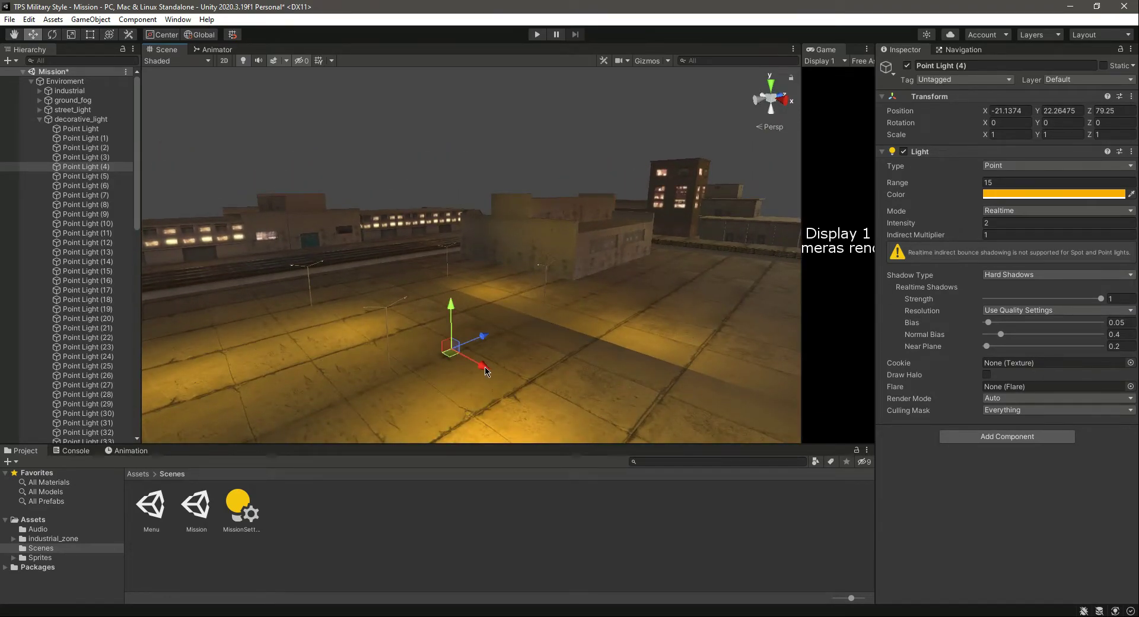
drag(486, 372, 440, 305)
Step: Fine-tune Point Light (4) onto the lamp head of its street lamp, at about Y 21.6, Z 79.9
right_drag(439, 305, 372, 320)
scroll(428, 317, up, 5)
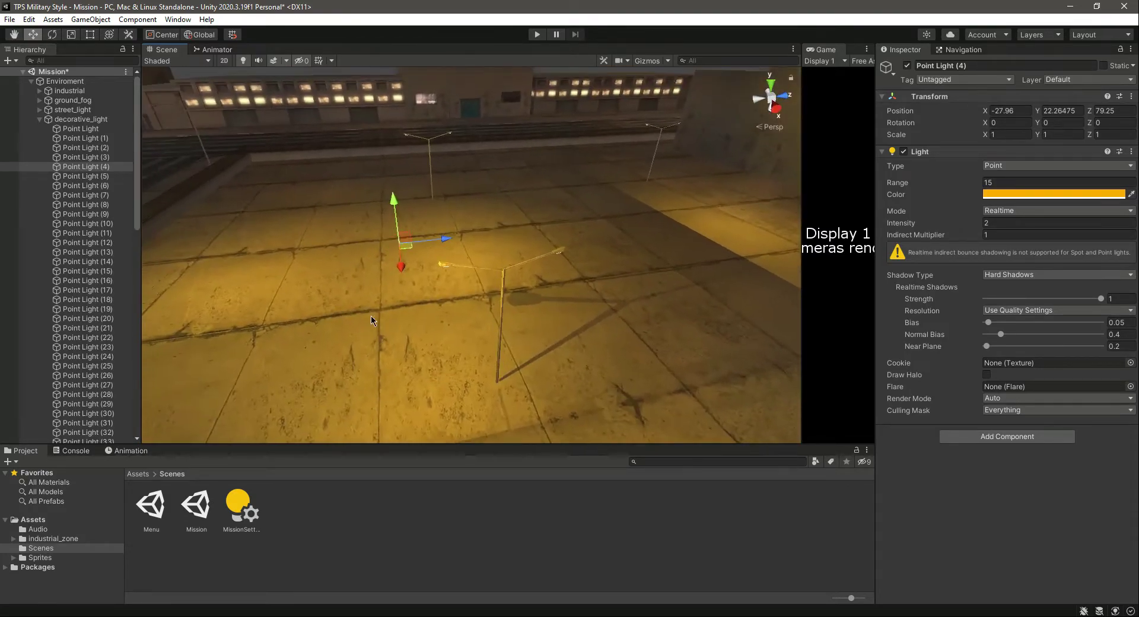
click(449, 235)
click(106, 177)
click(103, 167)
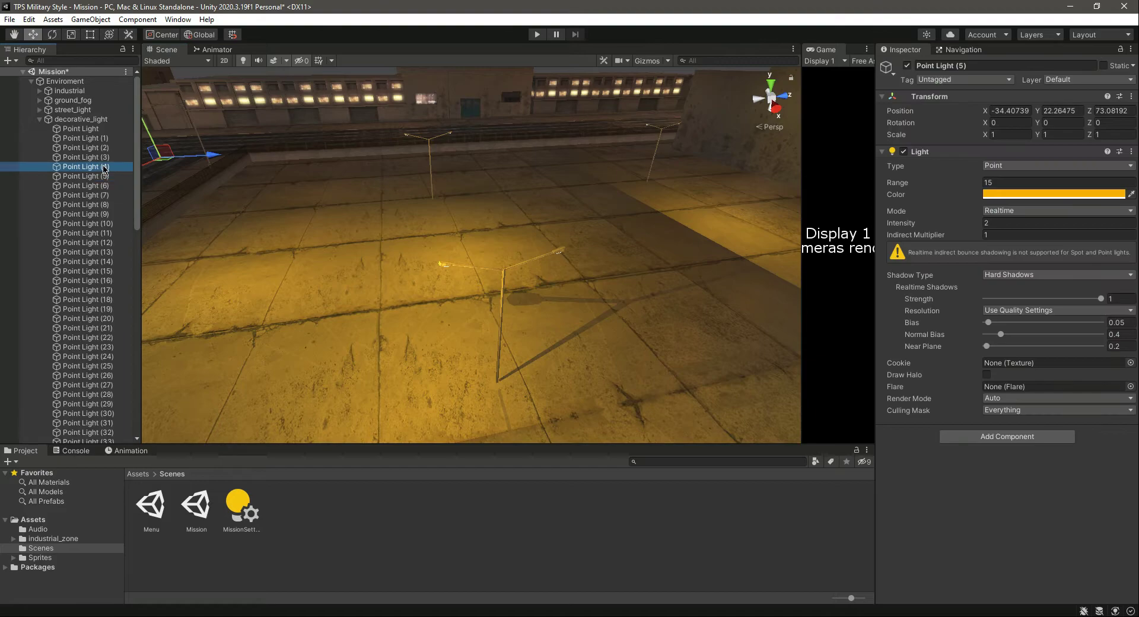
drag(440, 240, 486, 238)
click(441, 205)
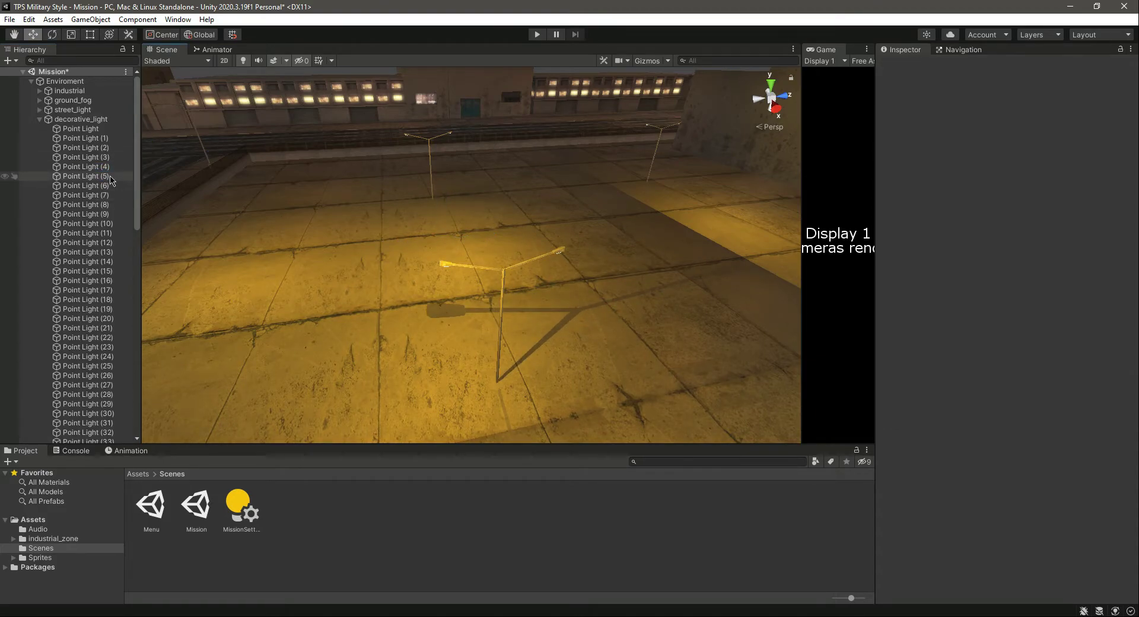
click(83, 158)
click(88, 167)
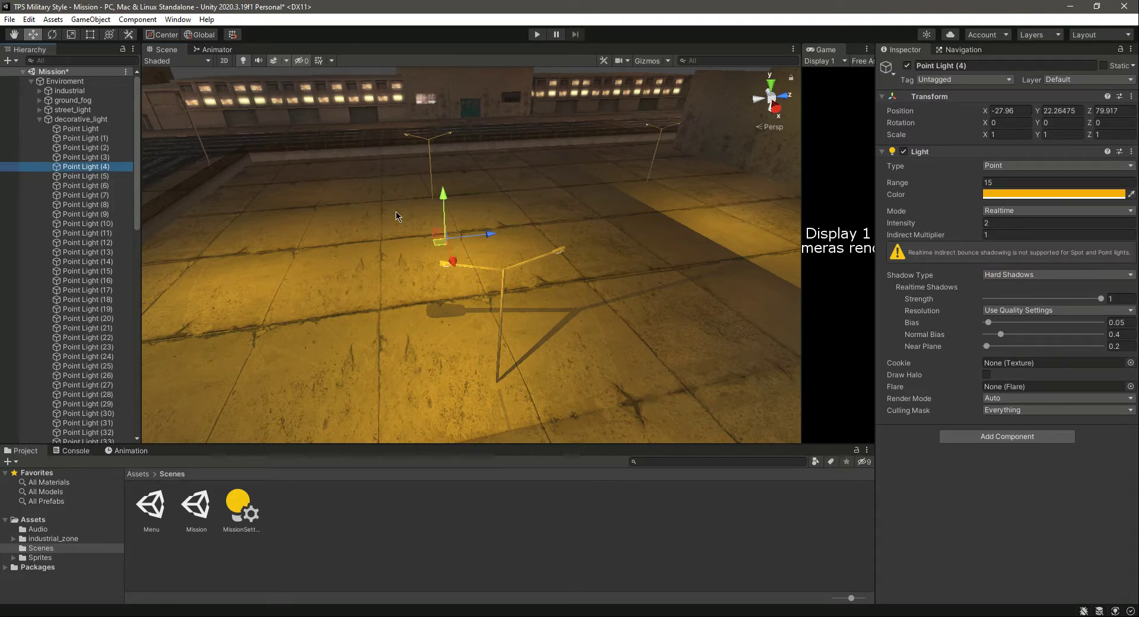
drag(451, 194, 447, 235)
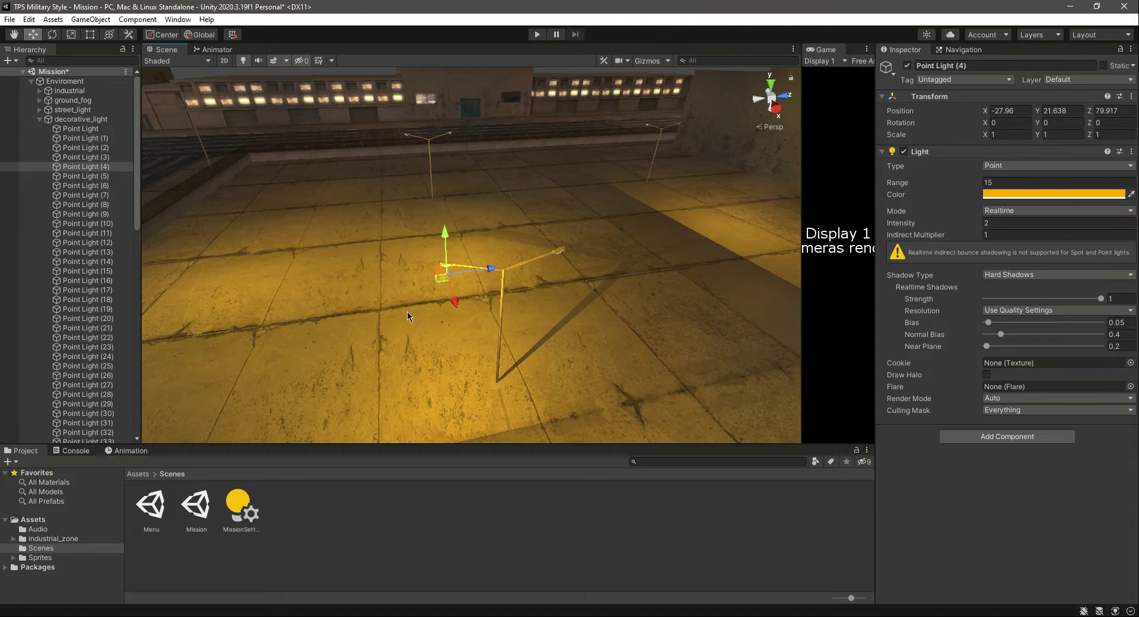
right_drag(407, 312, 423, 312)
Step: Delete the surplus yard lights Point Light (6) and Point Light (5) from the decorative_light group
click(108, 178)
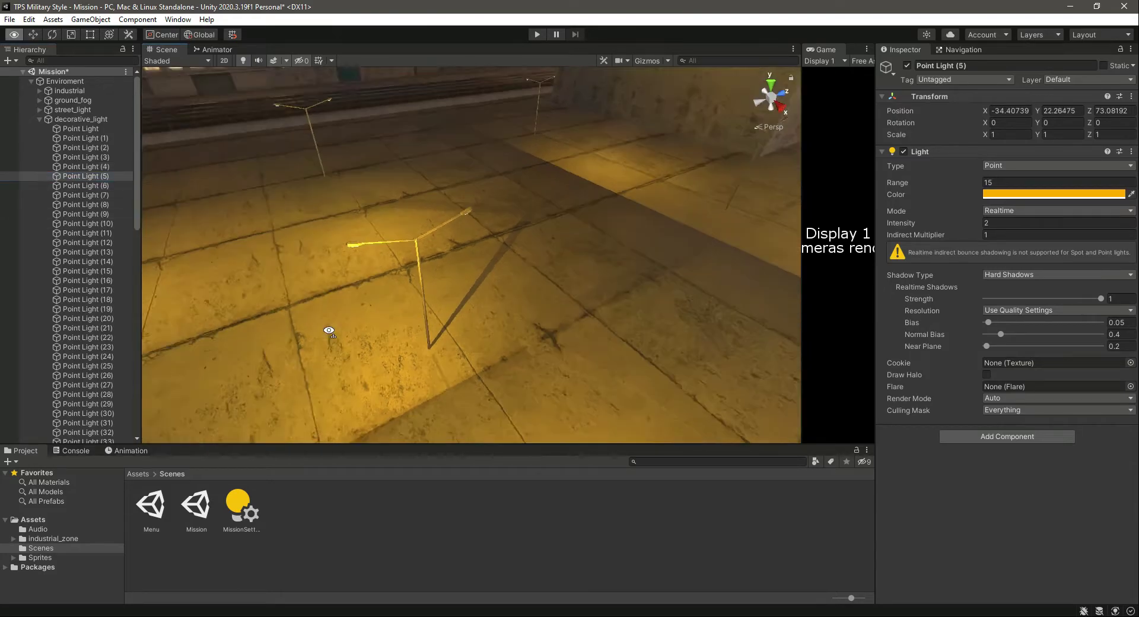
key(f)
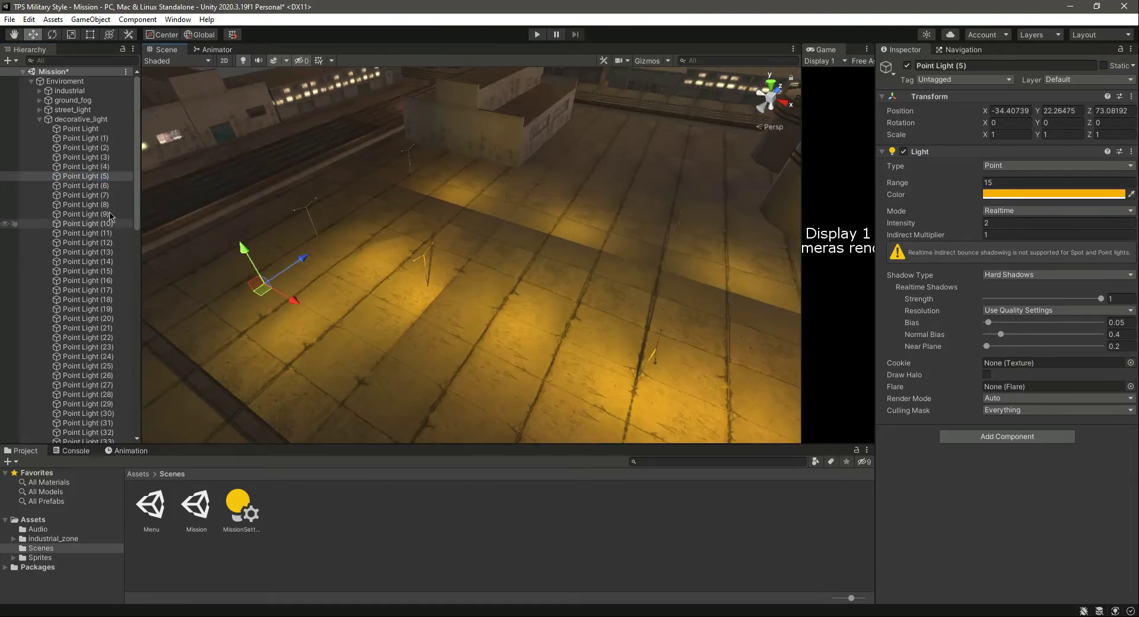
shift+click(101, 186)
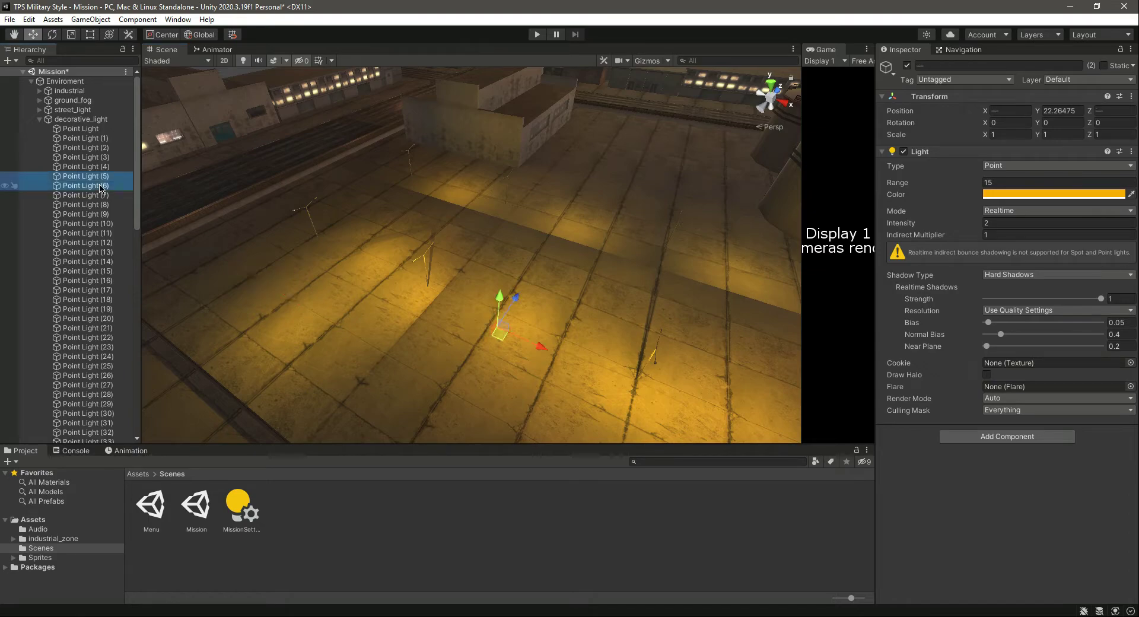
click(100, 188)
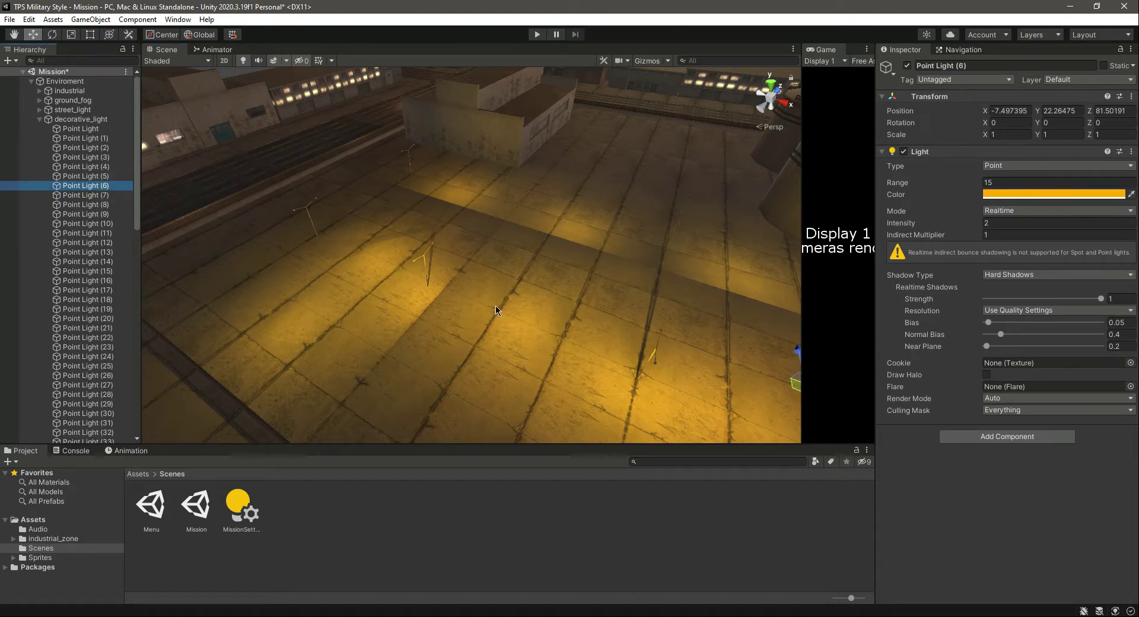
right_drag(496, 308, 443, 310)
key(Delete)
click(95, 176)
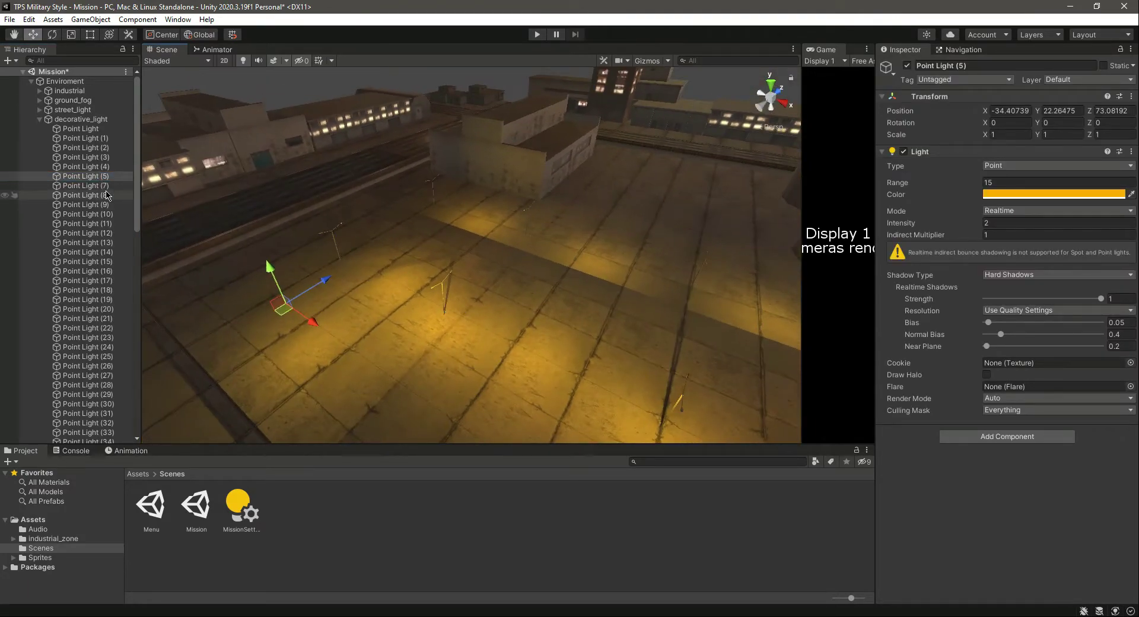
key(Delete)
Step: Check the neighbouring decorative lights and delete Point Light (8)
click(86, 234)
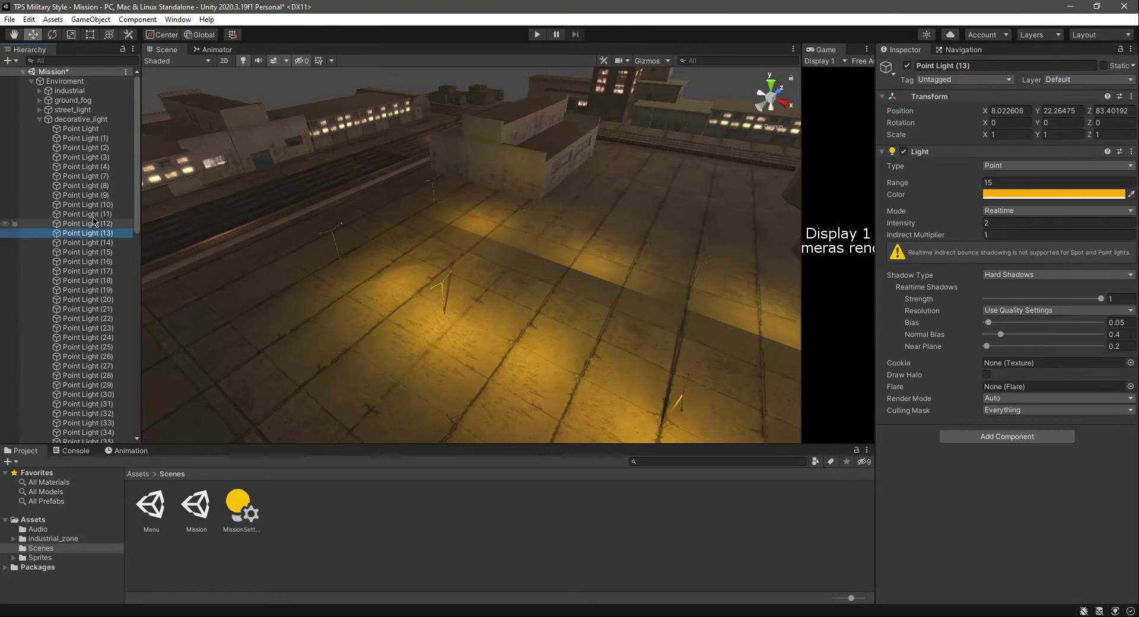
click(99, 196)
click(101, 187)
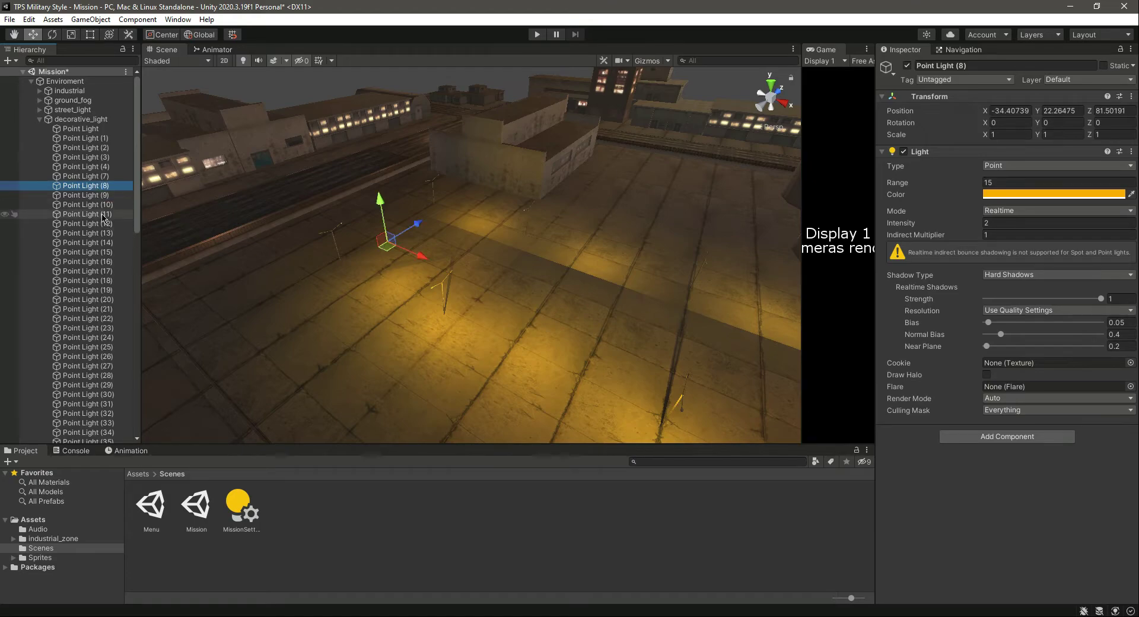
key(Delete)
Step: Delete Point Light (10) and Point Light (11), which light the open yard floor near the low buildings
right_drag(292, 318, 468, 330)
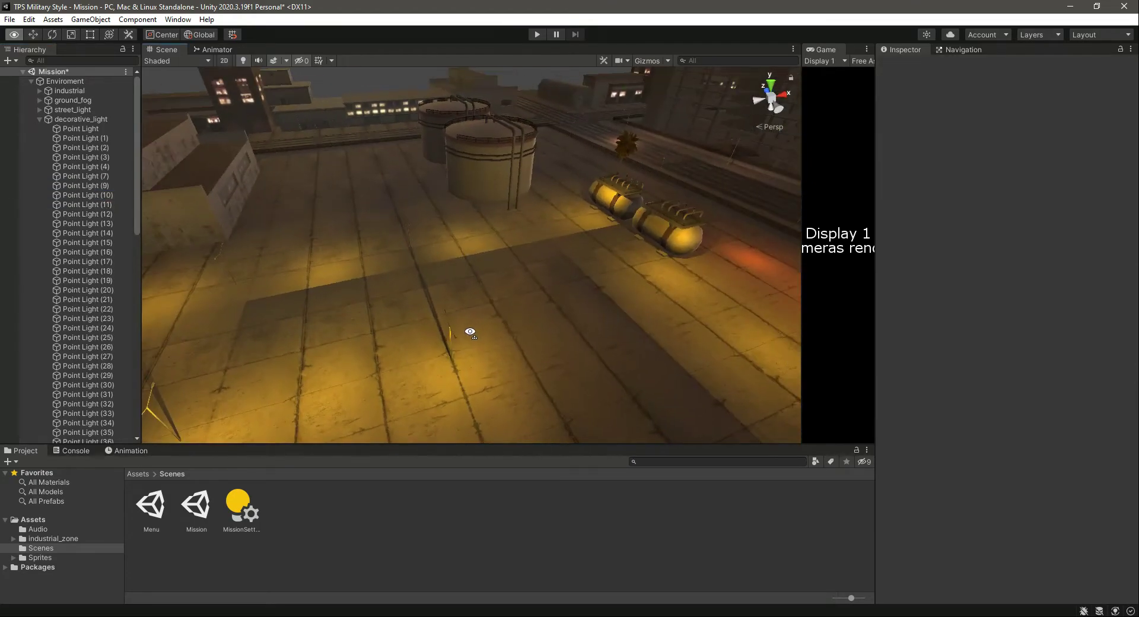
click(111, 198)
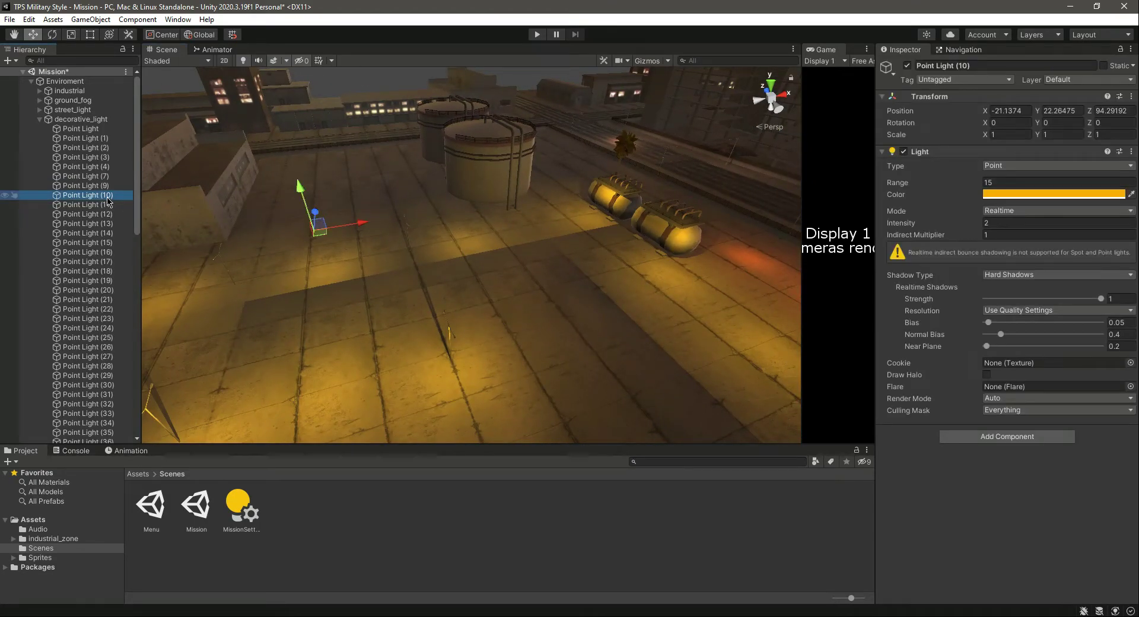
key(Delete)
click(96, 195)
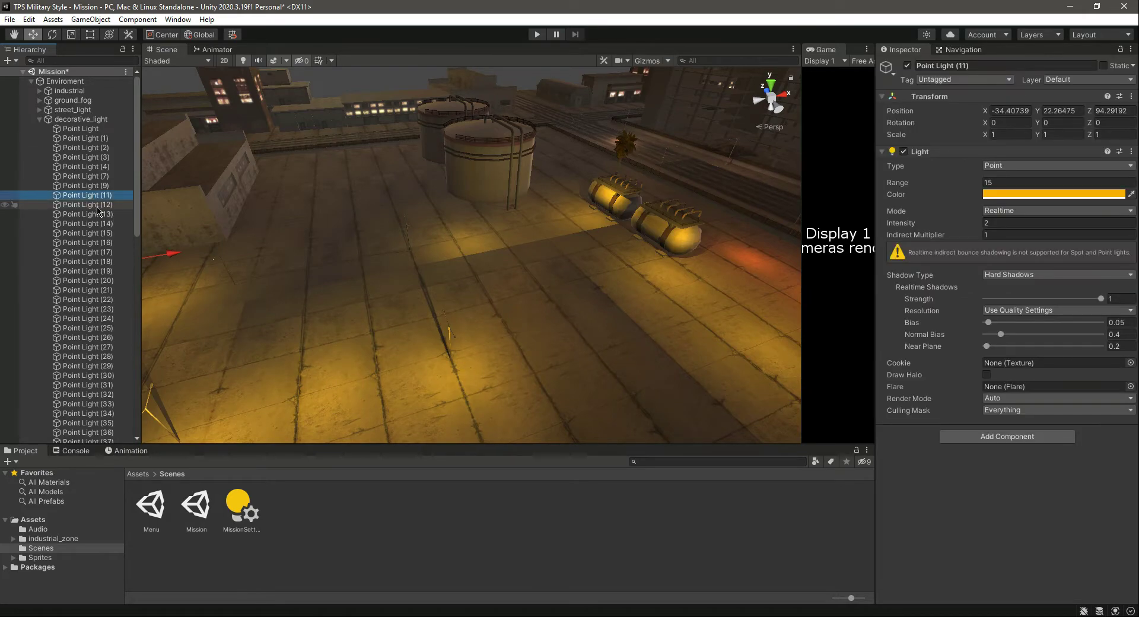
right_drag(442, 340, 522, 330)
key(Delete)
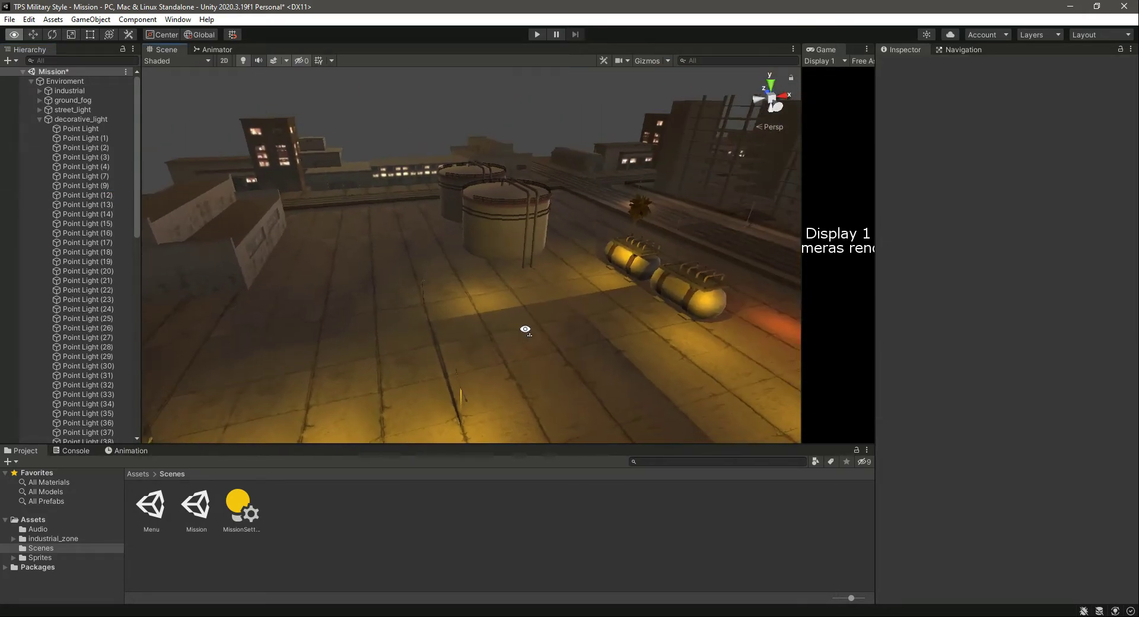
Step: Delete Point Light (12), Point Light (14) and Point Light (15) from the decorative_light group
click(82, 195)
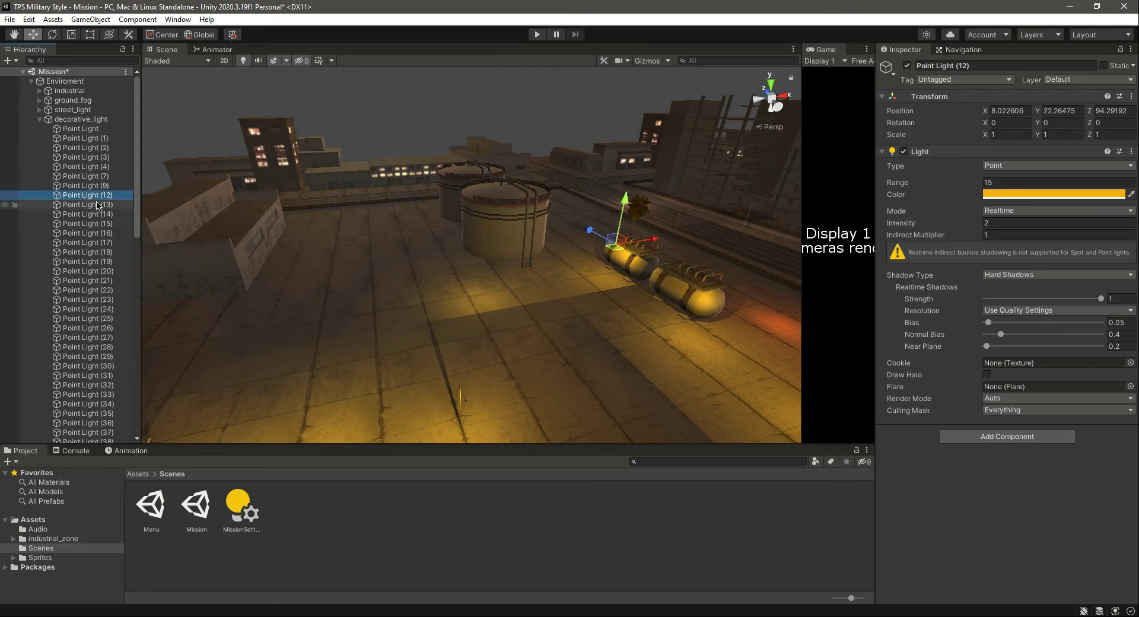
key(Delete)
click(99, 206)
key(Delete)
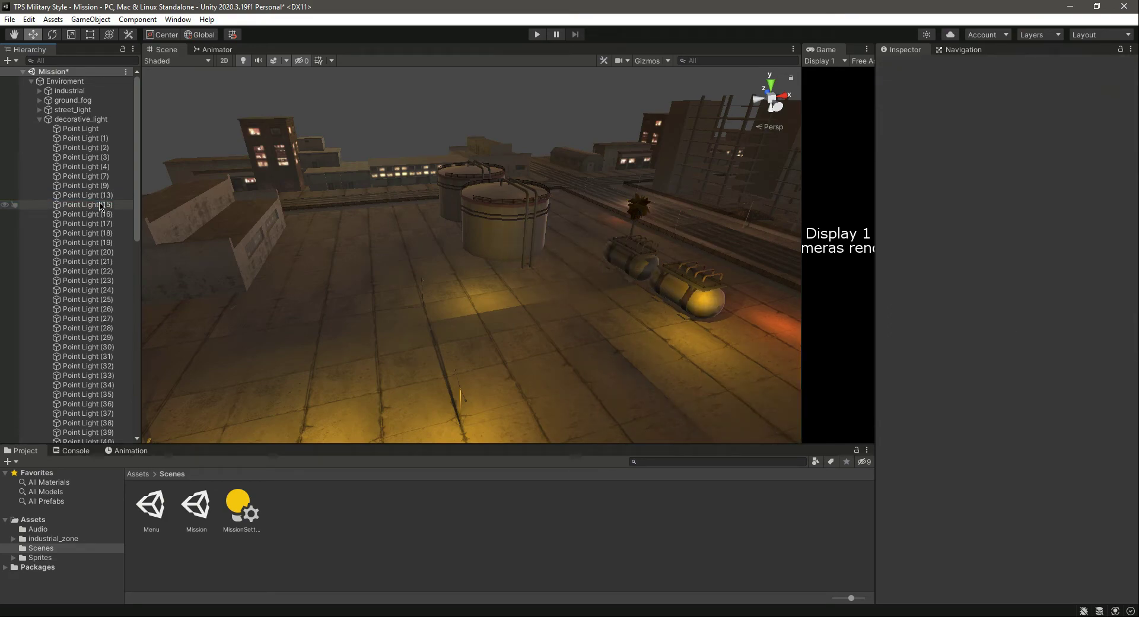
click(101, 205)
right_drag(380, 356, 537, 363)
key(Delete)
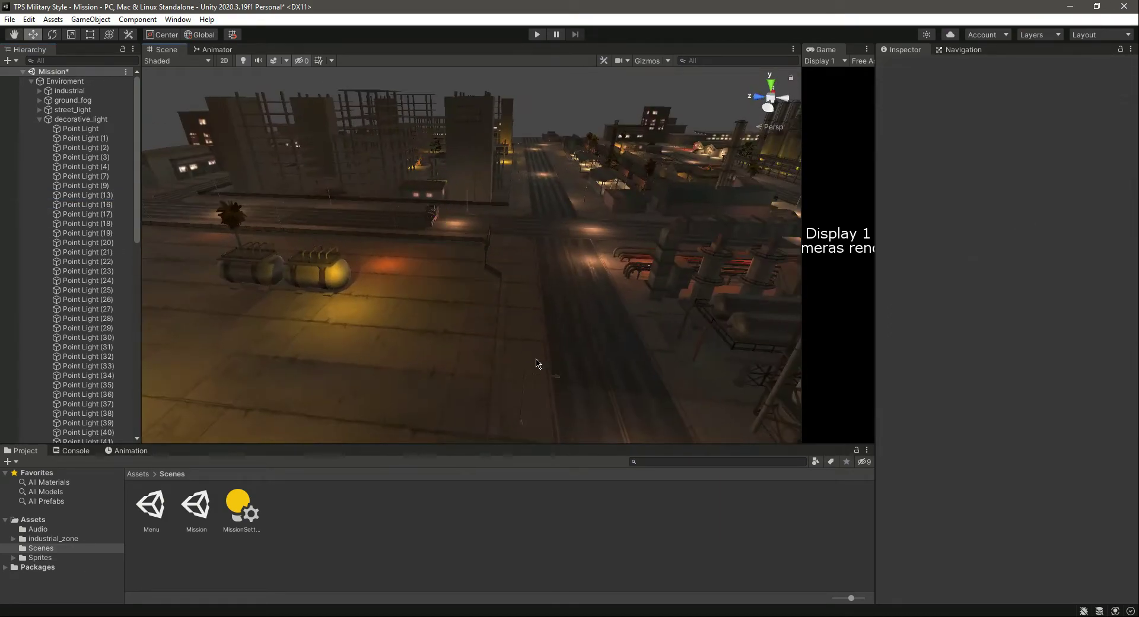
Step: Delete Point Light (16), Point Light (13) and Point Light (9) from the decorative_light group
click(84, 205)
key(Delete)
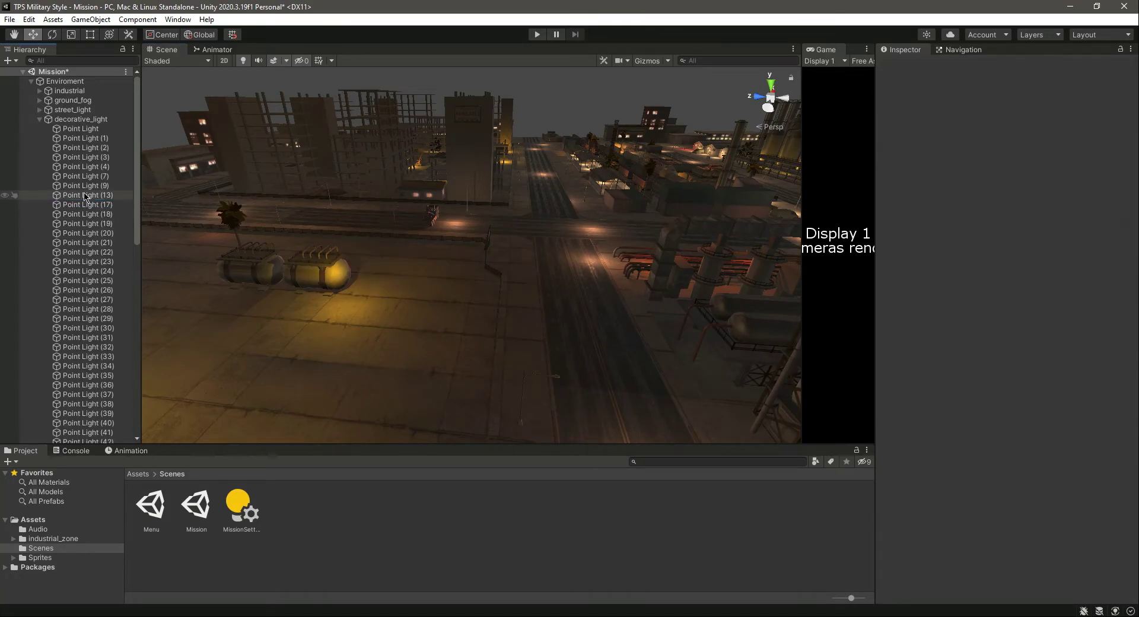
click(86, 196)
key(Delete)
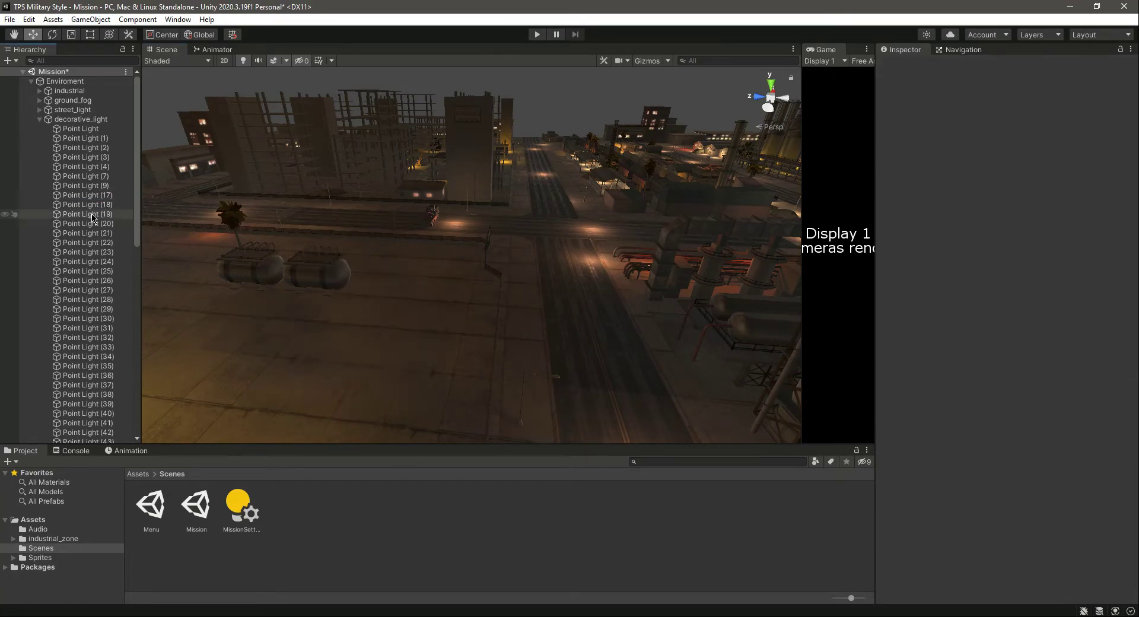
right_drag(418, 315, 321, 308)
right_drag(462, 335, 405, 334)
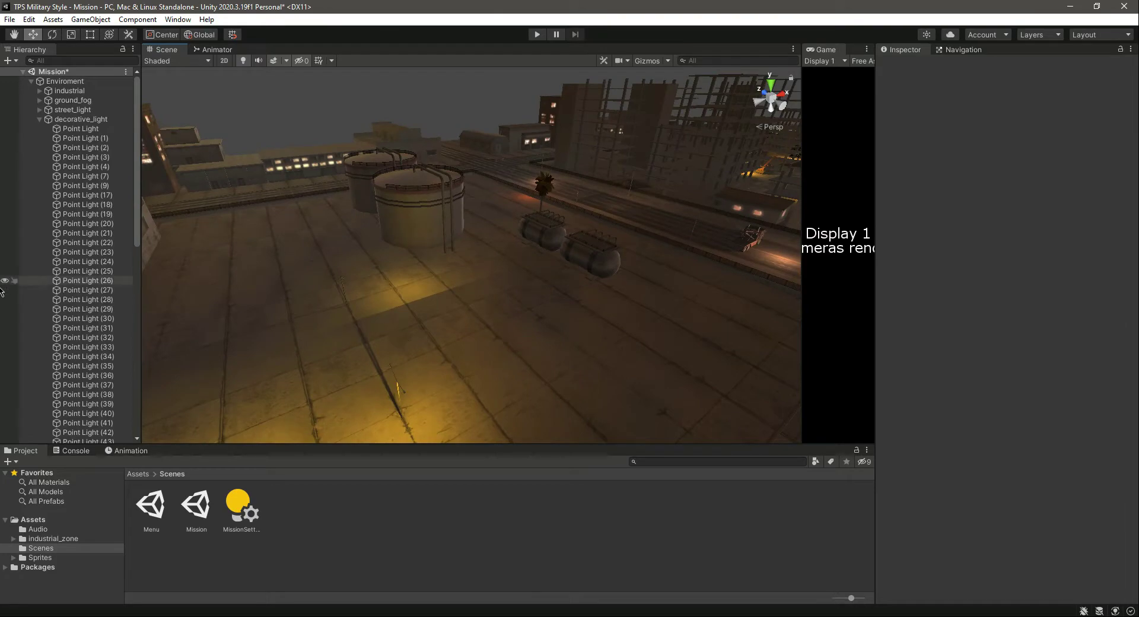
click(83, 186)
key(Delete)
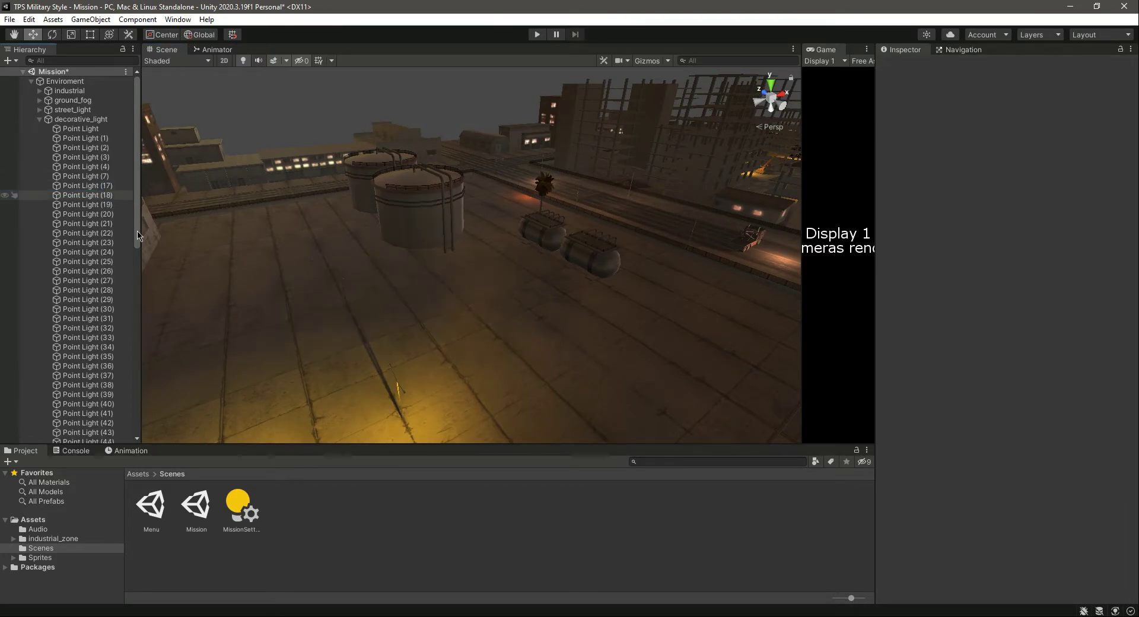
Step: Delete the small unlit lamp post standing on the yard floor beside the yellow-lit area
right_drag(507, 331, 337, 393)
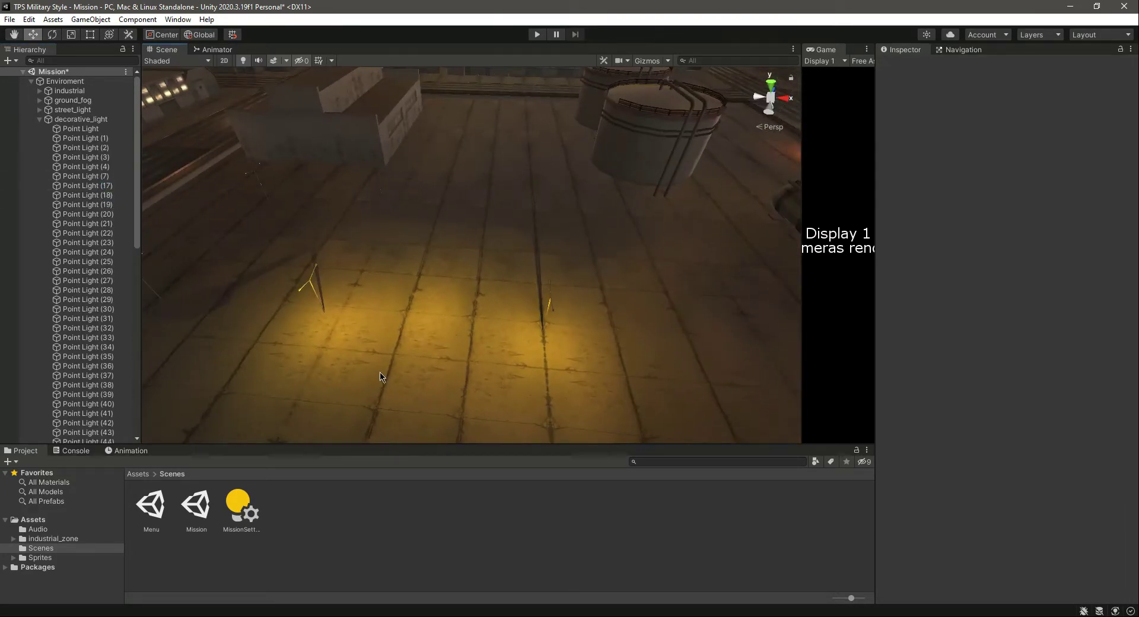
right_drag(506, 412, 510, 325)
right_drag(559, 293, 436, 261)
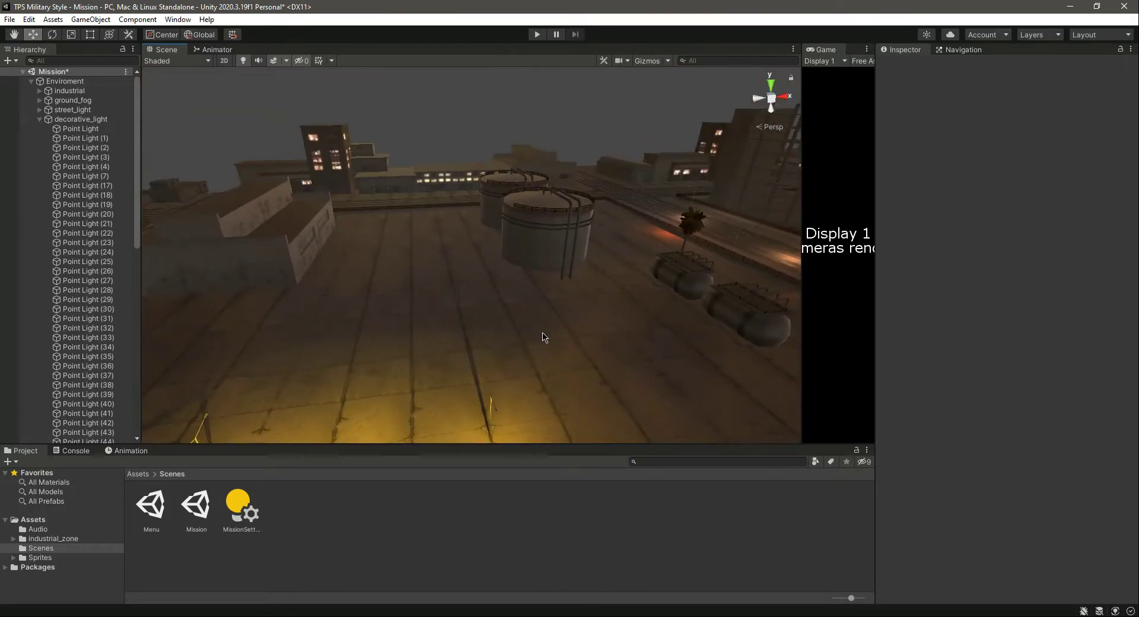
right_drag(544, 337, 313, 312)
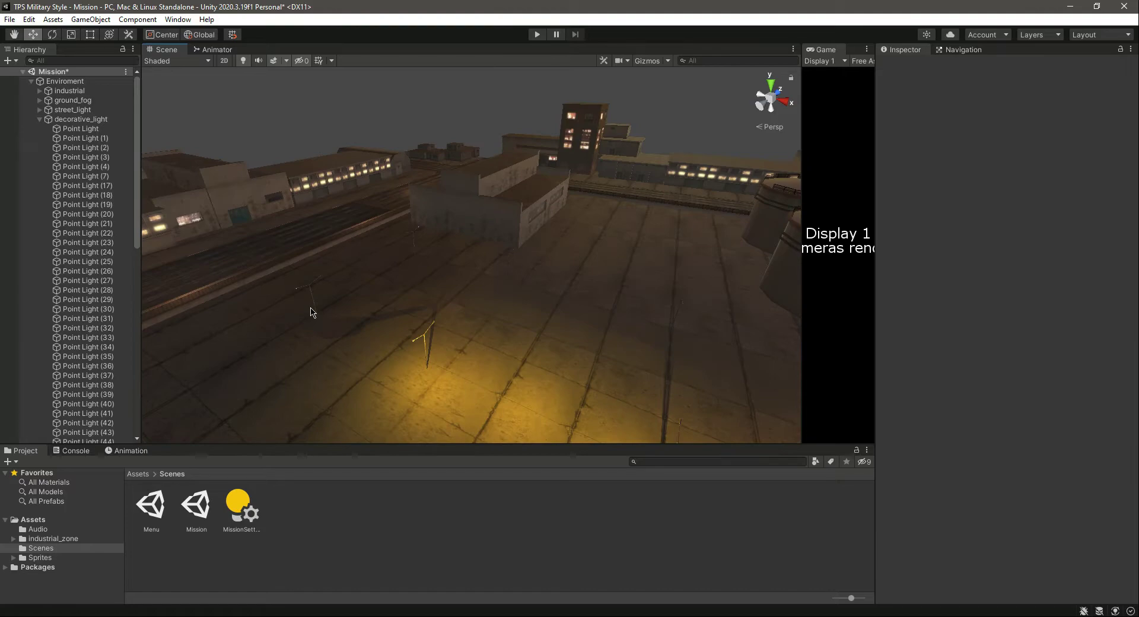
click(313, 301)
click(313, 301)
key(Delete)
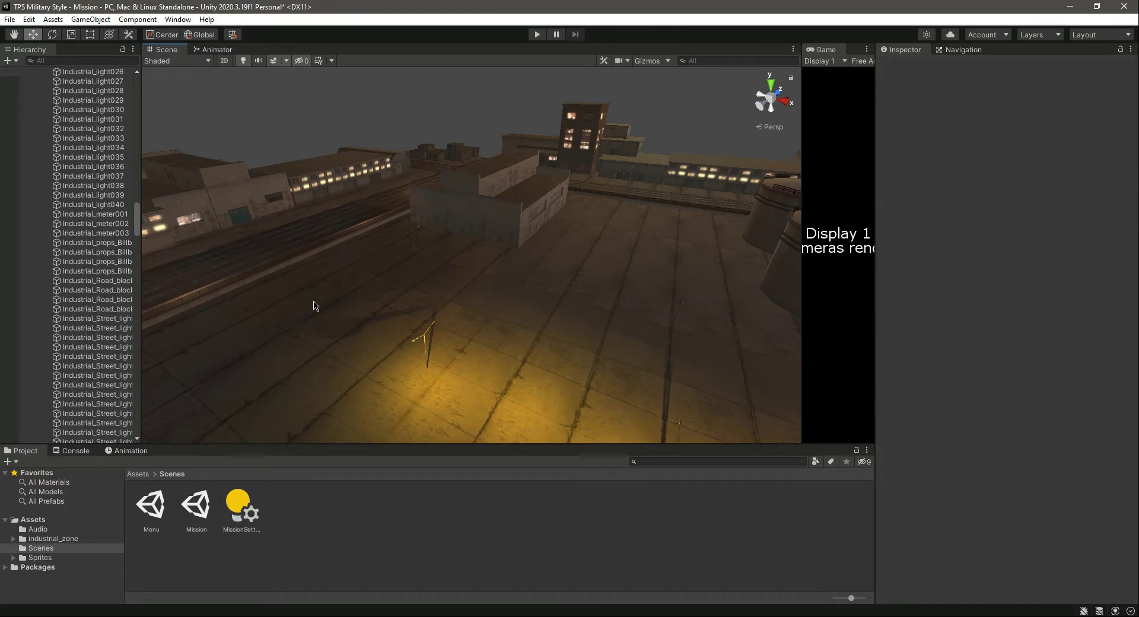
Step: Delete the remaining unlit yard lamp posts Industrial_light029, Industrial_light030 and Industrial_light031
click(415, 245)
click(416, 245)
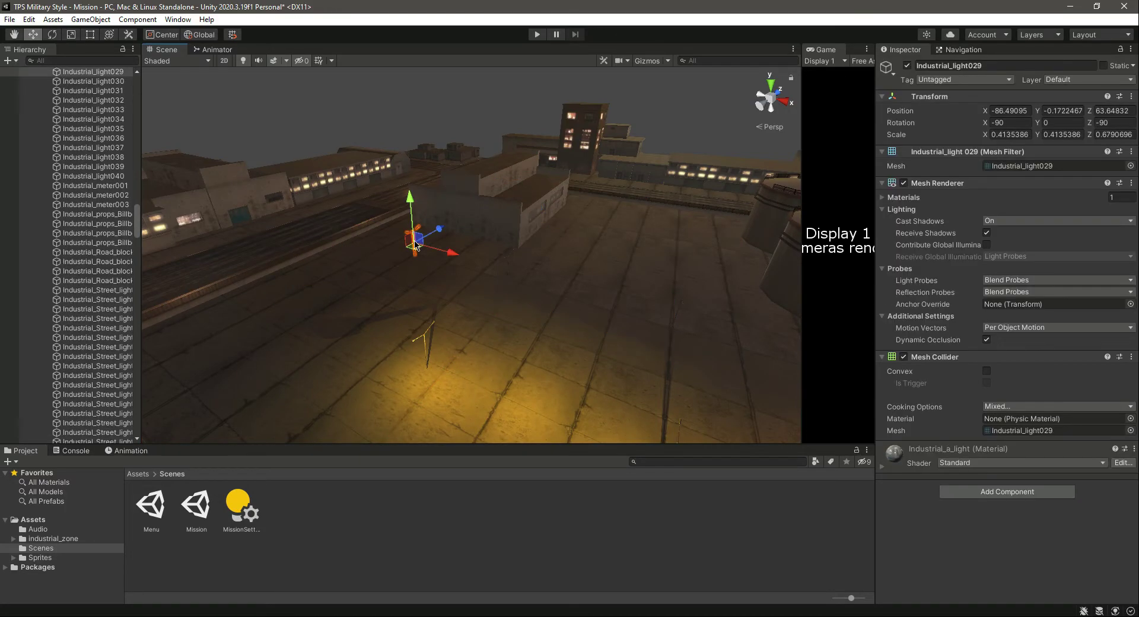
click(415, 245)
click(508, 272)
click(508, 271)
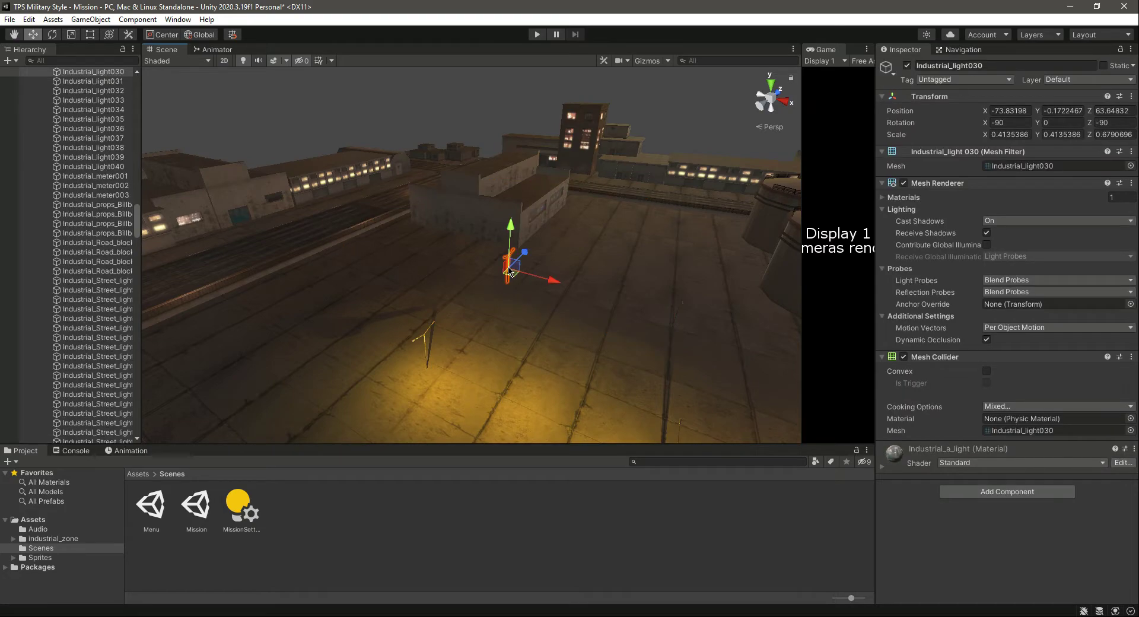
click(508, 272)
click(678, 323)
click(678, 323)
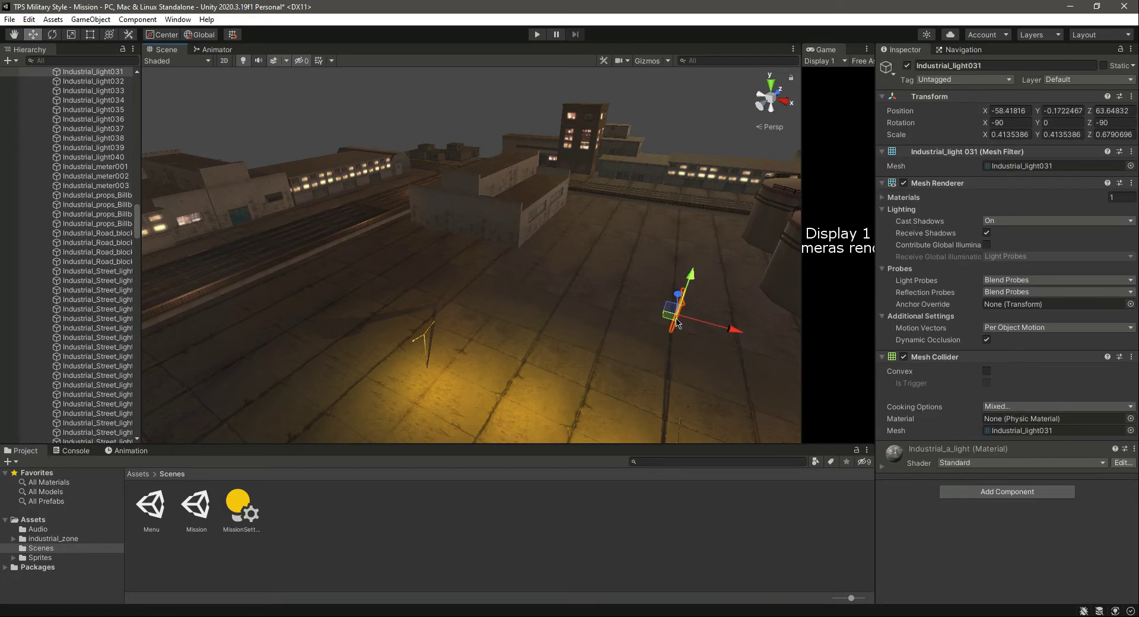
click(678, 323)
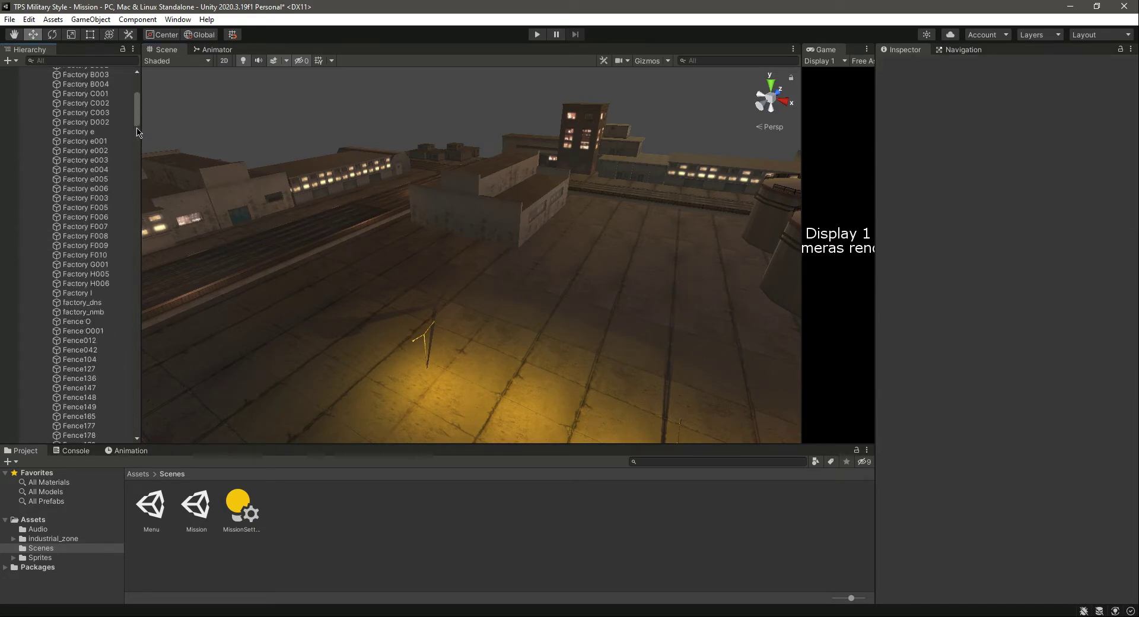
Step: Collapse the industrial and decorative_light groups in the scene hierarchy
drag(137, 231, 90, 94)
click(39, 91)
click(39, 119)
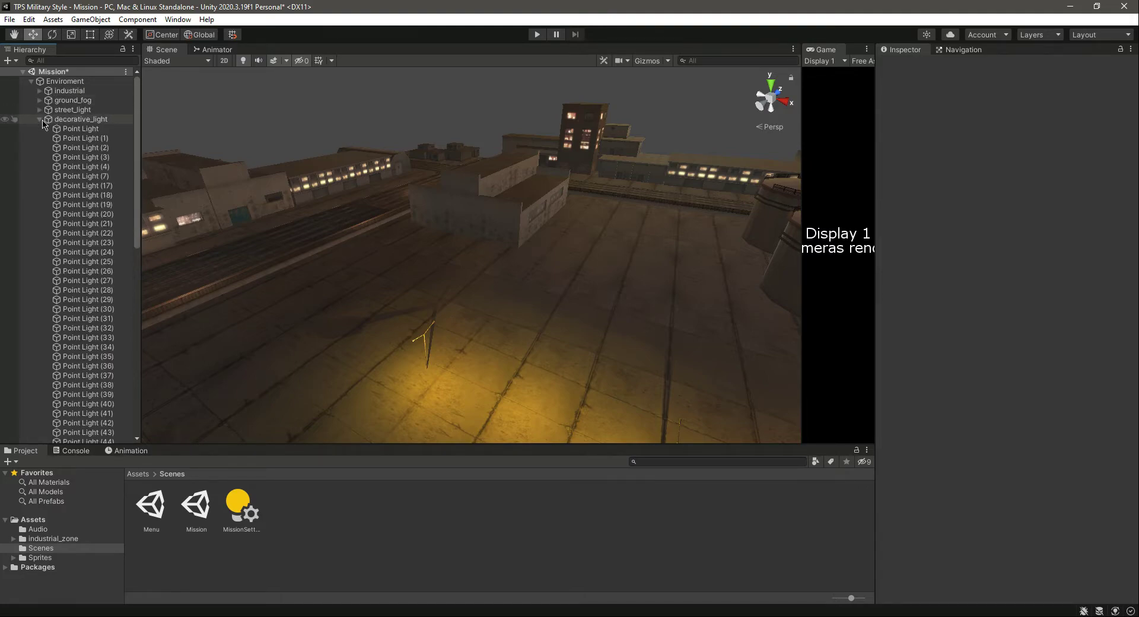
click(39, 120)
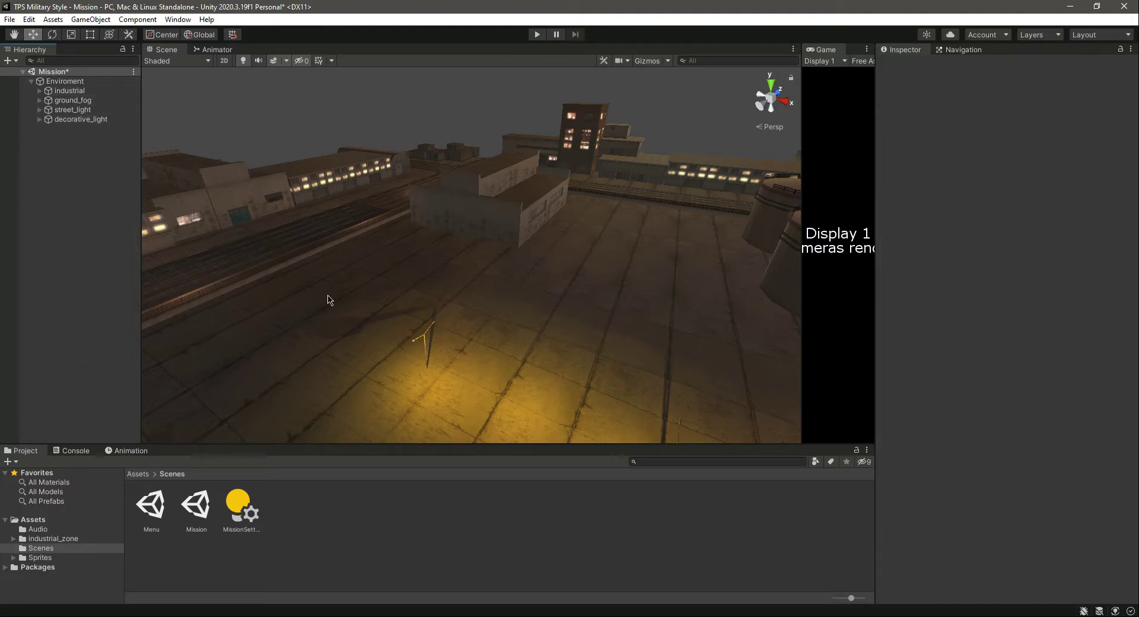
Step: Duplicate the mesh fence Plane005 around the yard and raise the copy to Y 1.46
right_drag(313, 249, 669, 307)
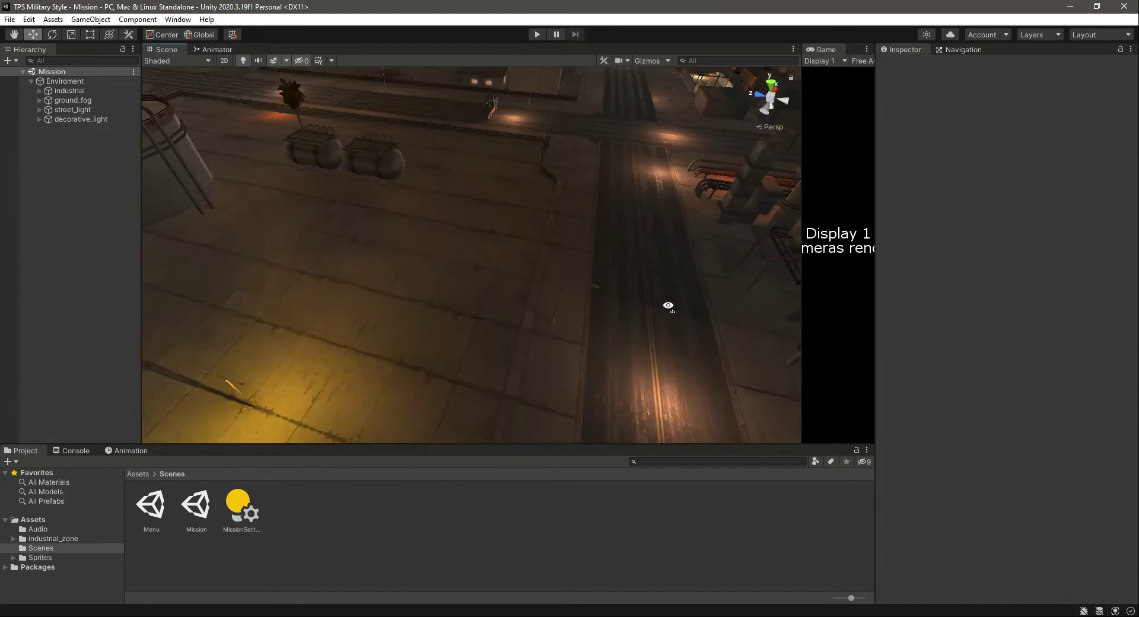
scroll(668, 308, up, 3)
middle_drag(669, 308, 517, 285)
right_drag(517, 289, 244, 262)
click(414, 279)
click(414, 278)
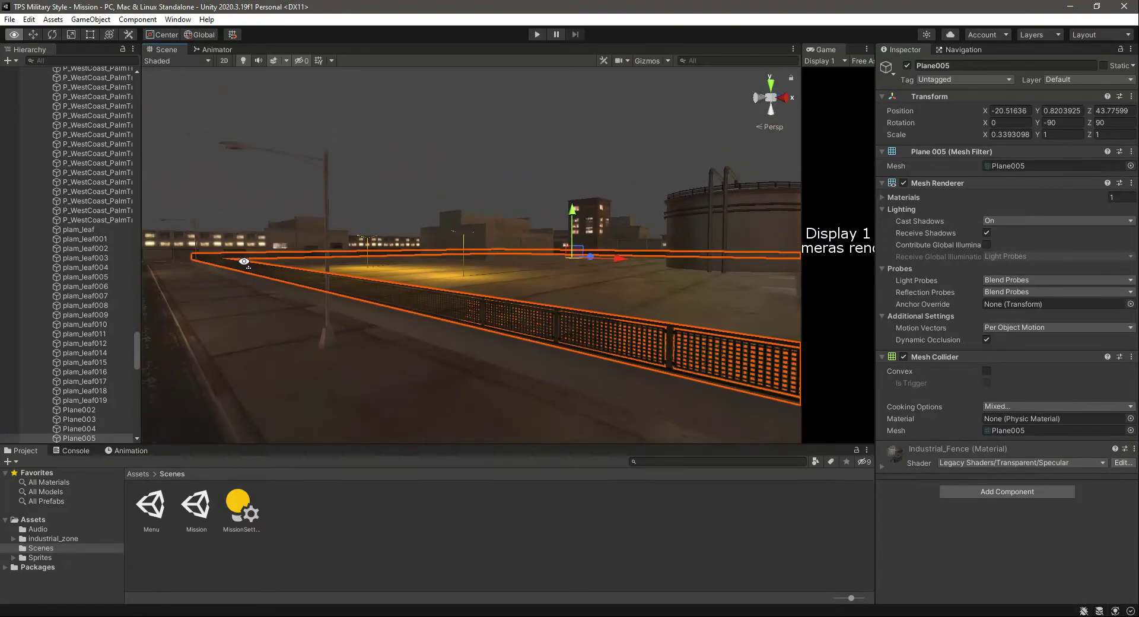
right_drag(434, 329, 486, 362)
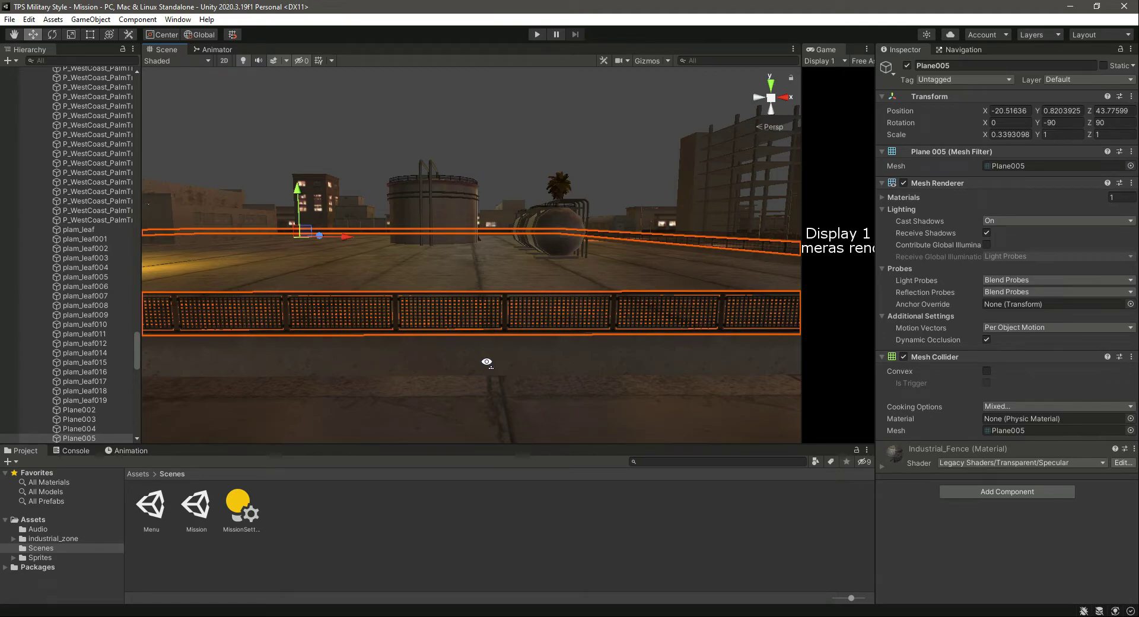
key(ctrl+d)
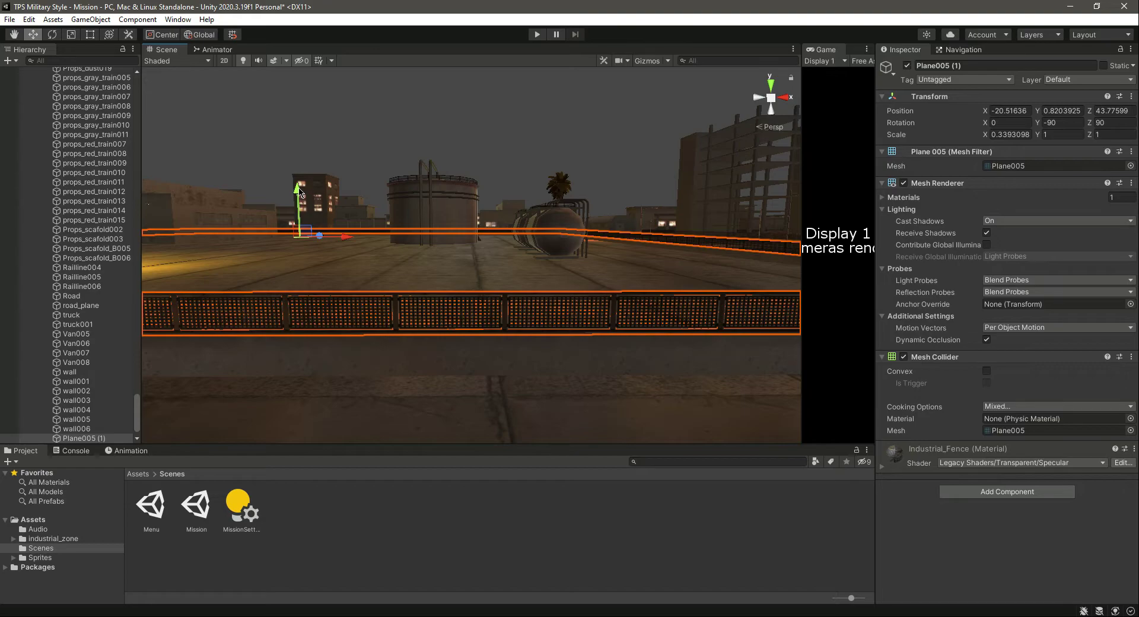
drag(298, 193, 304, 189)
Step: Duplicate the raised fence Plane005 (1) and move the new copy up to Y 2.02 as a third tier
right_drag(414, 334, 381, 349)
scroll(378, 340, up, 3)
scroll(378, 341, down, 3)
right_drag(402, 279, 292, 308)
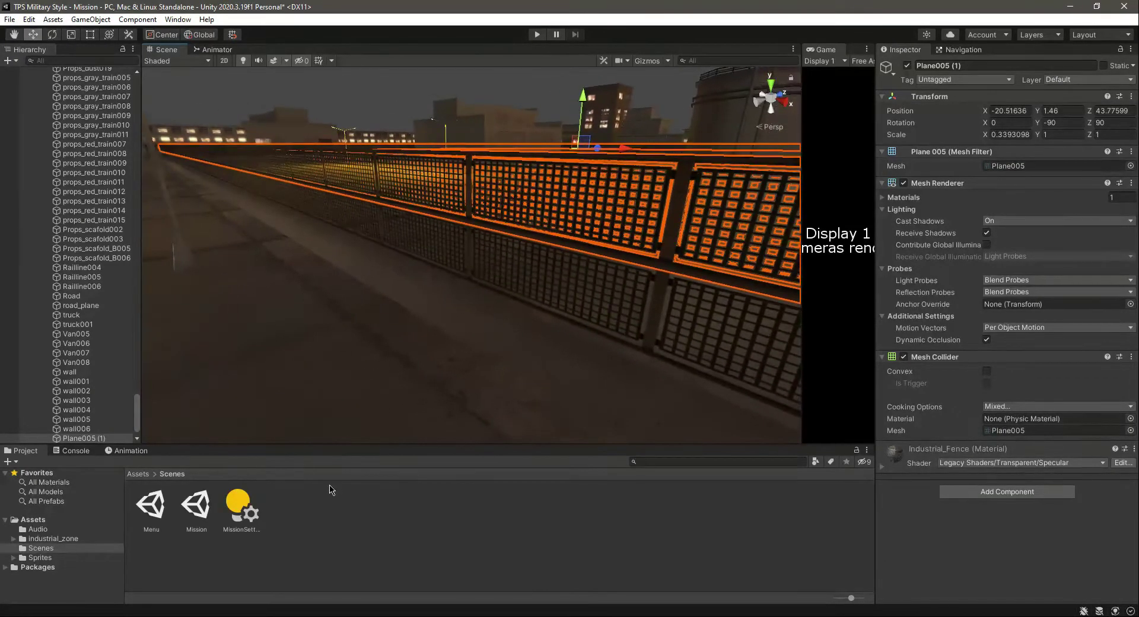
click(380, 529)
right_drag(395, 327, 481, 321)
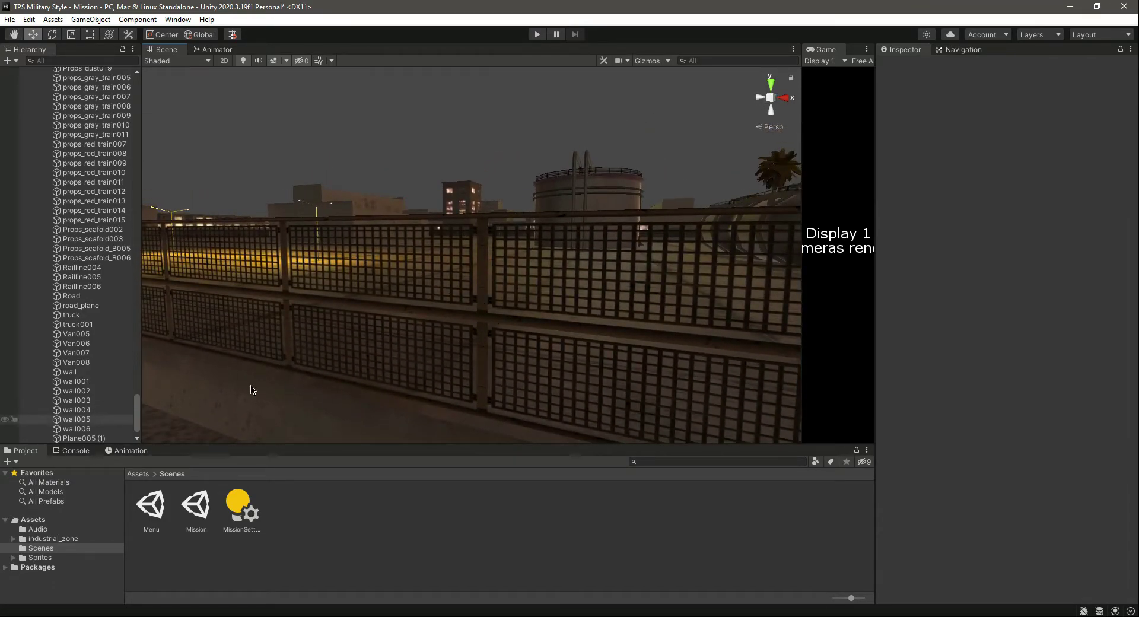
click(472, 272)
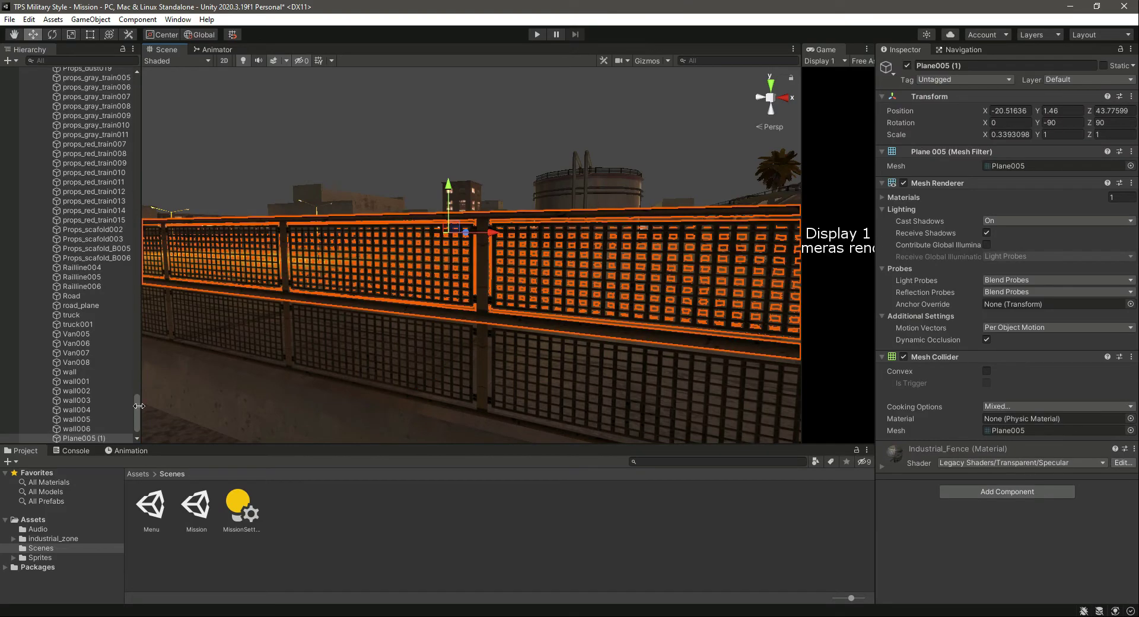
key(ctrl+d)
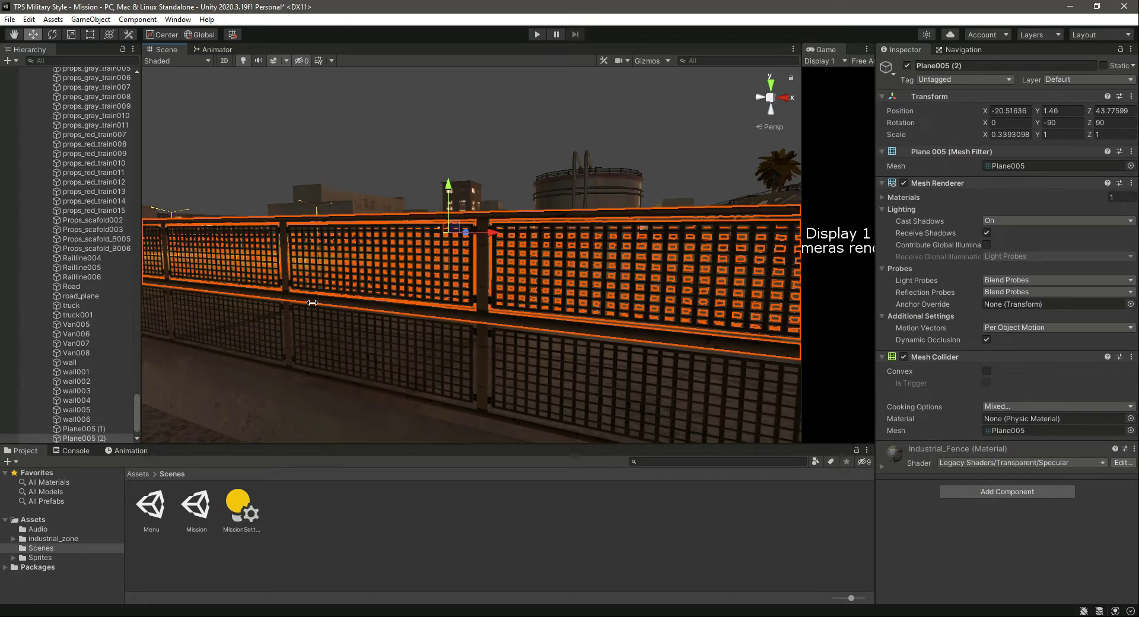
drag(448, 185, 461, 182)
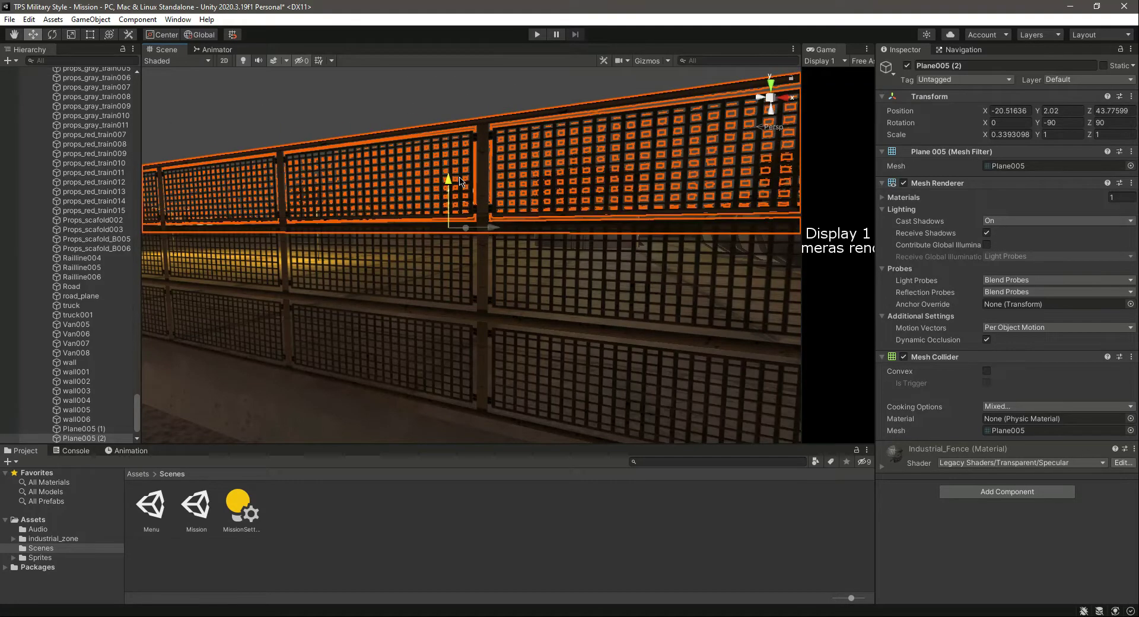
click(435, 500)
Step: Inspect the three-tier fence along the yard from the street side and from farther down the road
alt+drag(463, 322, 425, 290)
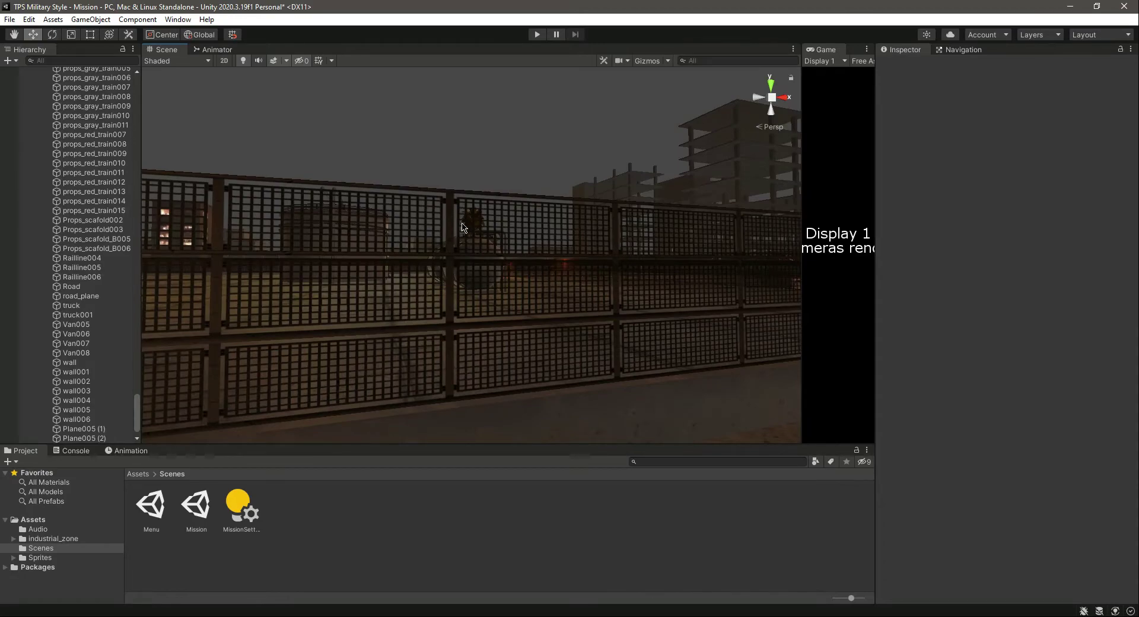
alt+drag(549, 346, 635, 377)
scroll(636, 378, down, 5)
scroll(611, 387, up, 3)
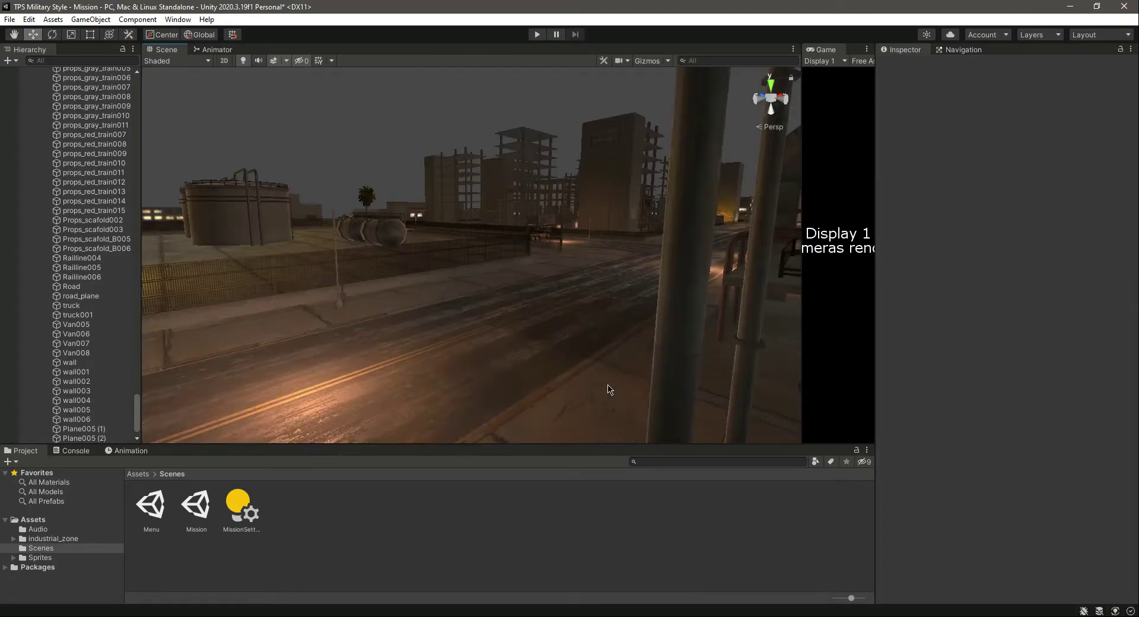
right_drag(558, 395, 540, 372)
scroll(549, 365, up, 5)
middle_drag(505, 359, 360, 364)
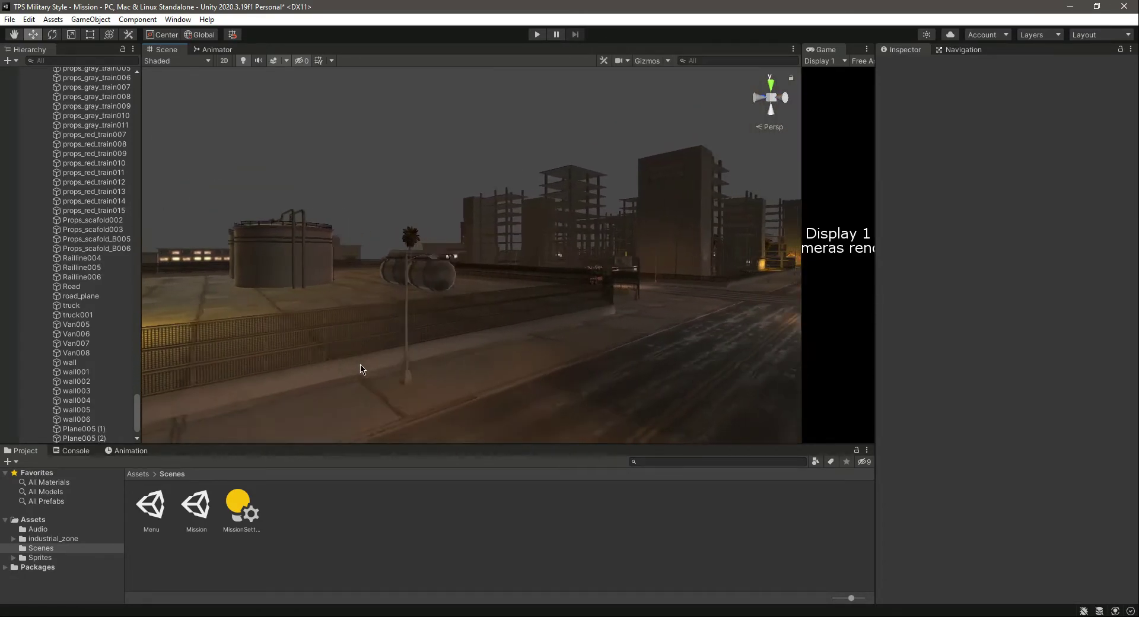
alt+drag(361, 369, 404, 395)
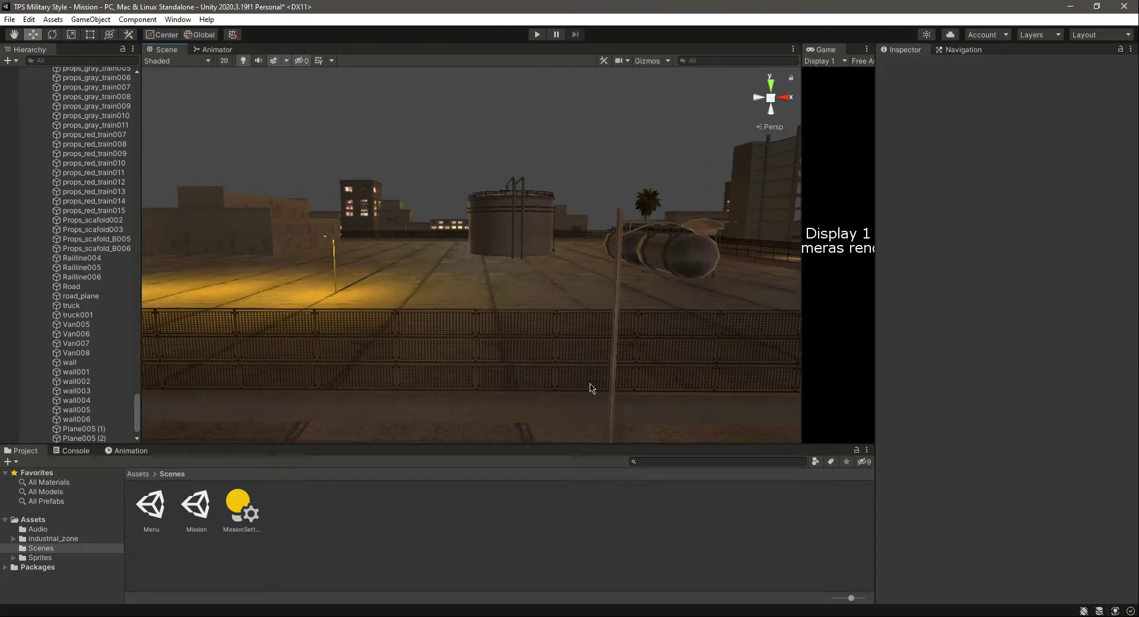
alt+drag(590, 388, 552, 341)
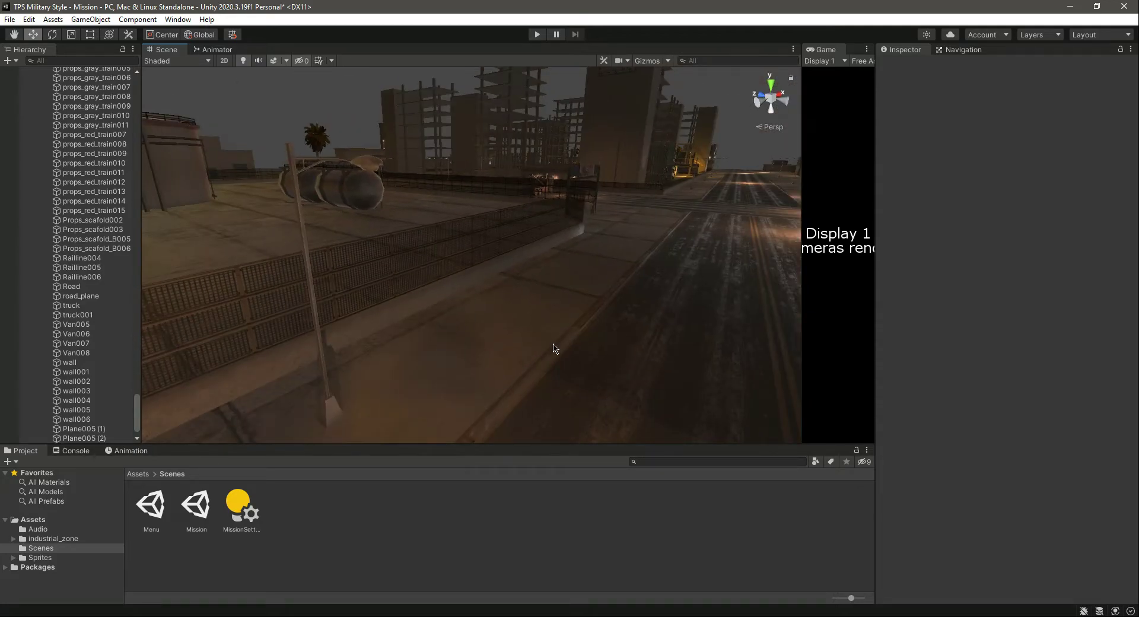
key(Left)
right_drag(549, 347, 366, 399)
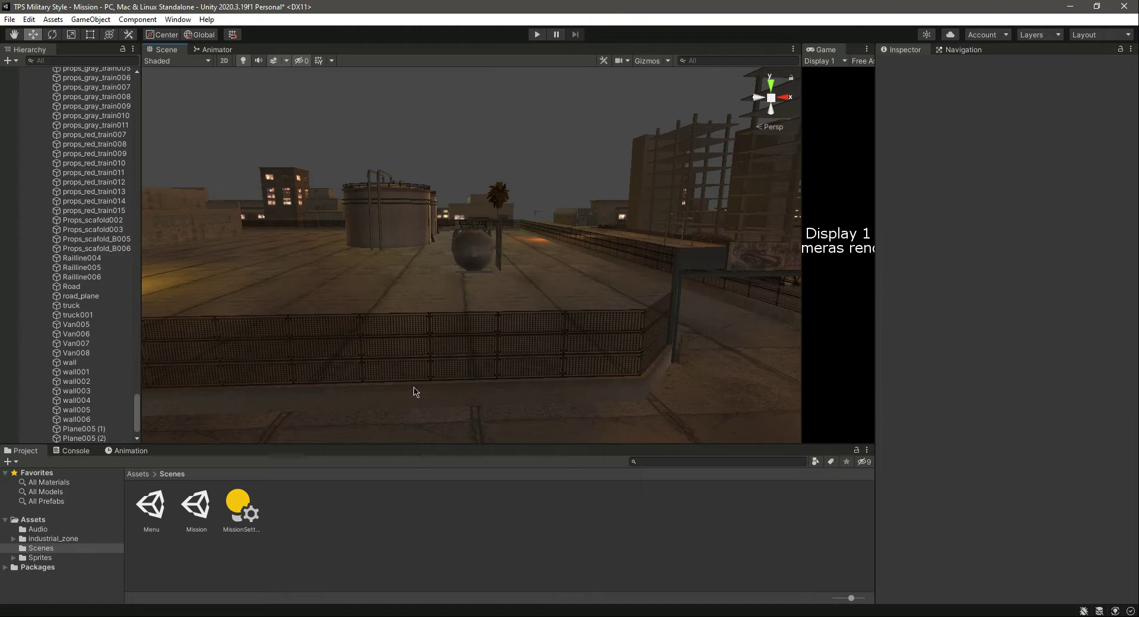
Step: Delete the yard's entrance gate, gate002, together with its Classic Garage sign
right_drag(602, 358, 593, 359)
key(Up)
key(Right)
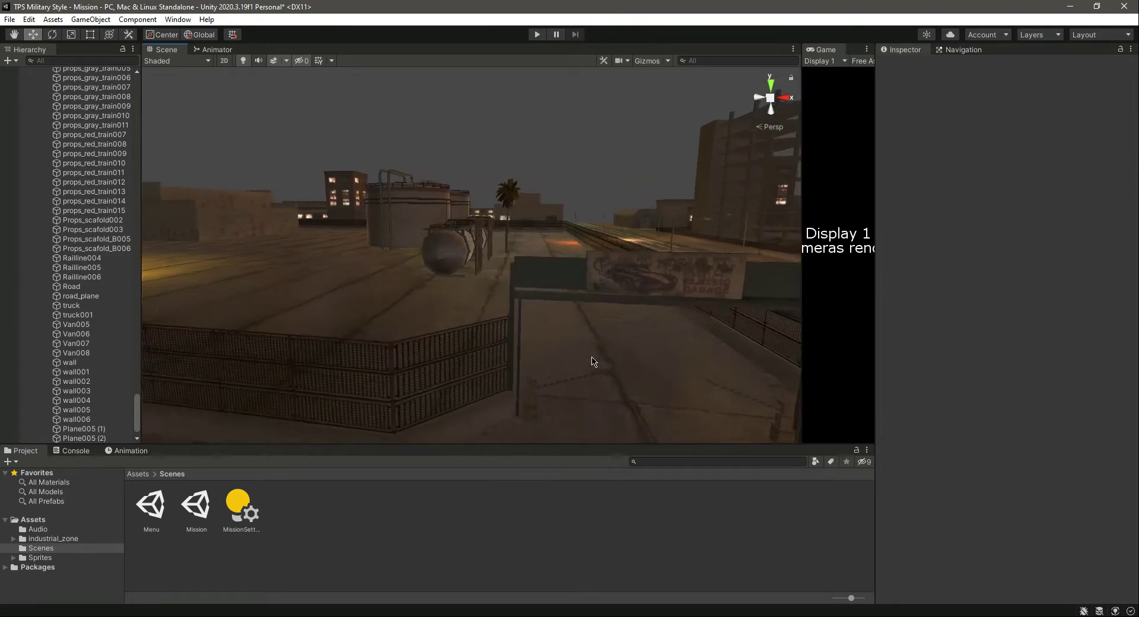
right_drag(512, 337, 528, 383)
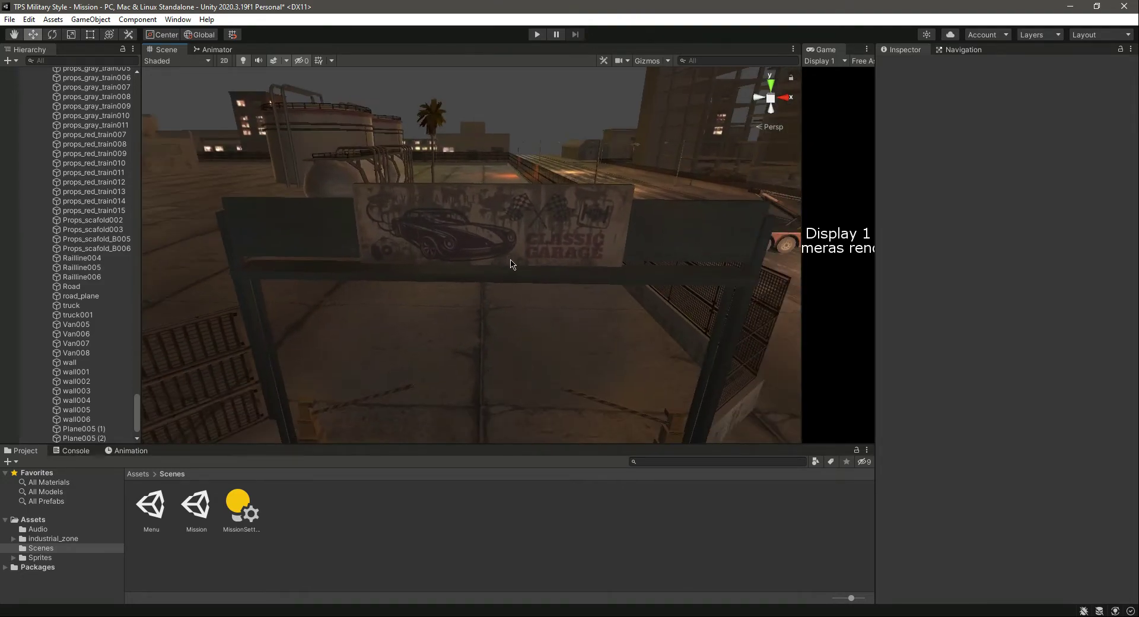
click(509, 256)
click(513, 235)
click(513, 234)
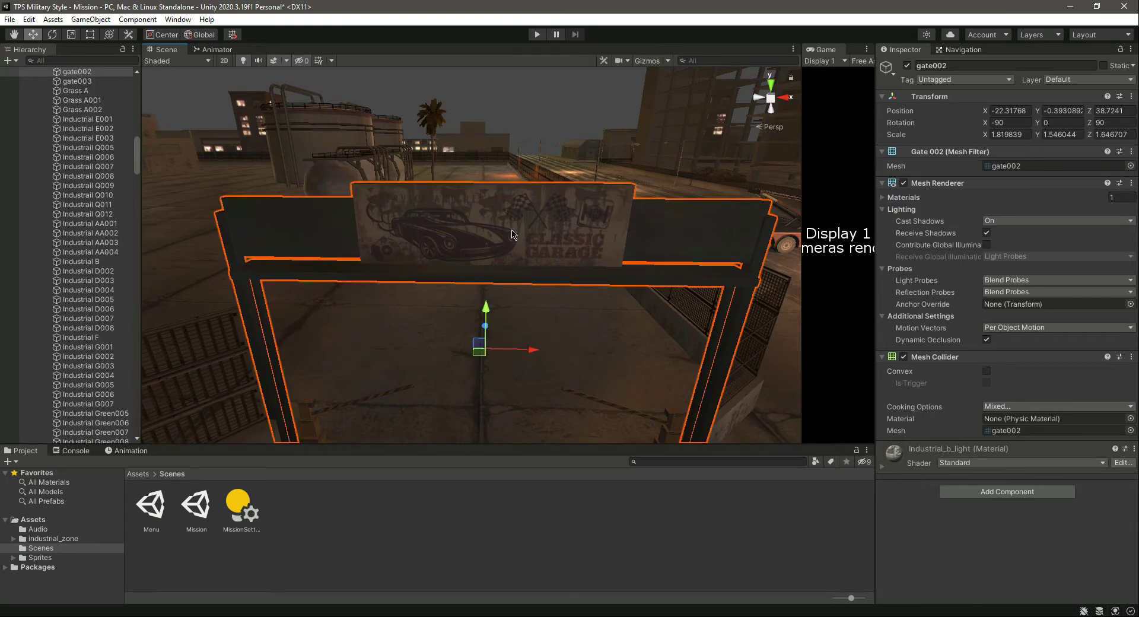
key(Delete)
Step: Collapse the industrial group and its parent Enviroment in the scene hierarchy, and save the Mission scene
right_drag(516, 233, 490, 285)
scroll(466, 298, down, 5)
scroll(490, 285, up, 5)
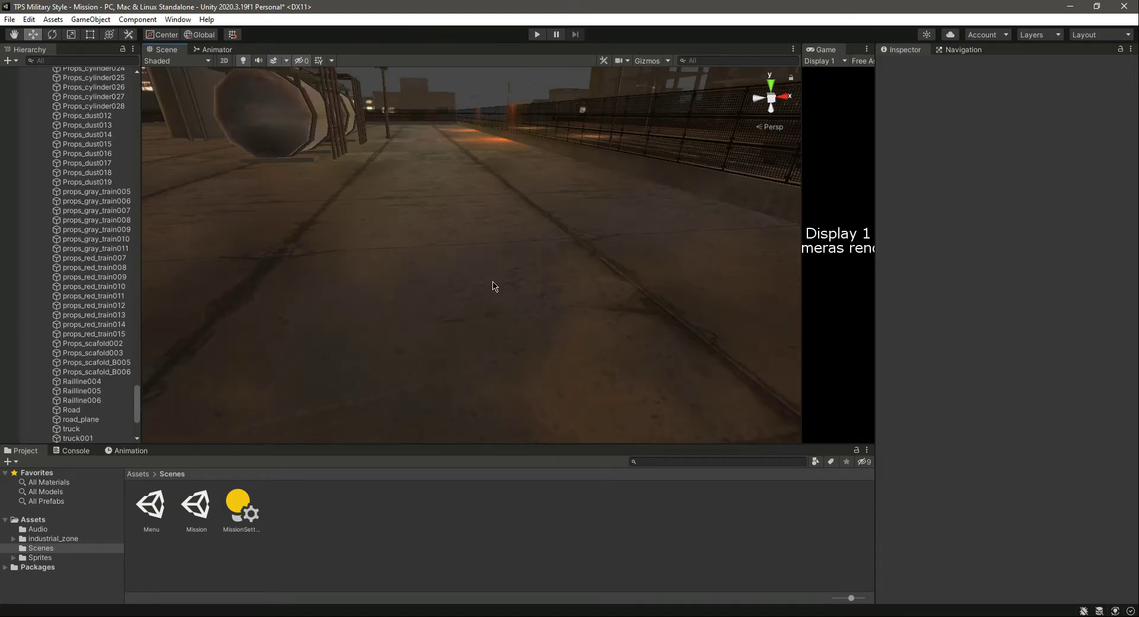
scroll(507, 301, down, 5)
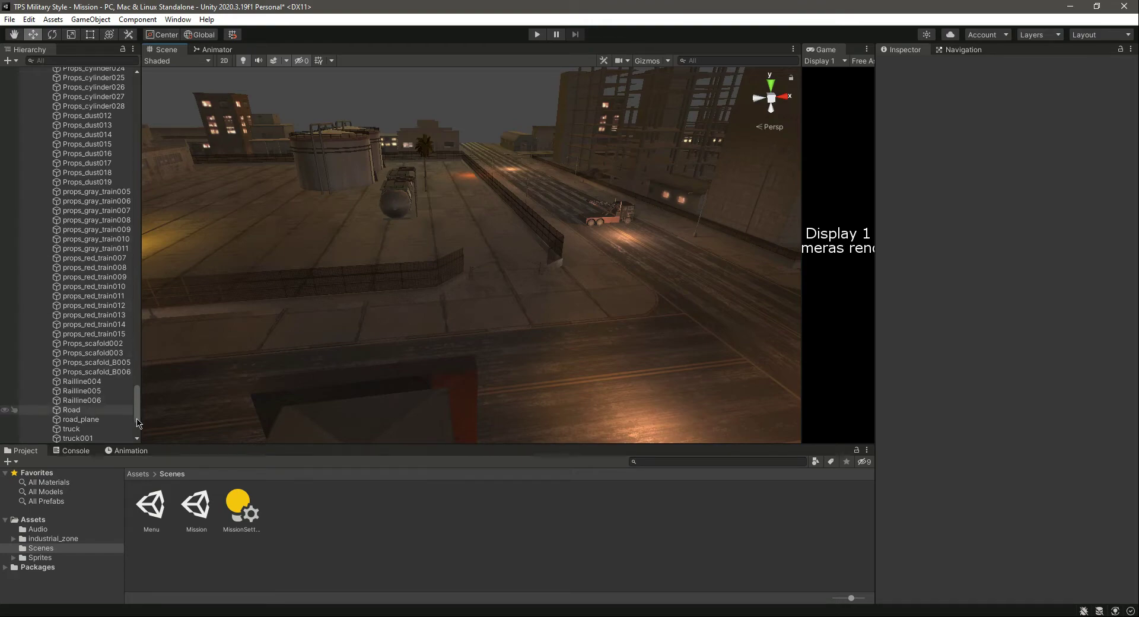
drag(136, 403, 151, 89)
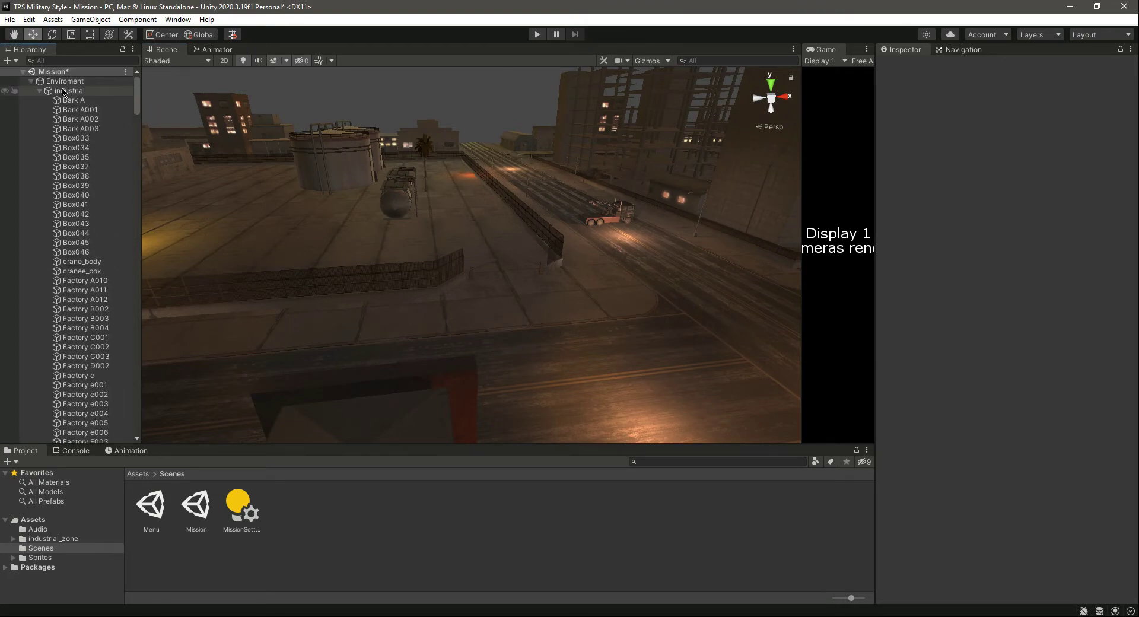
click(40, 91)
click(31, 81)
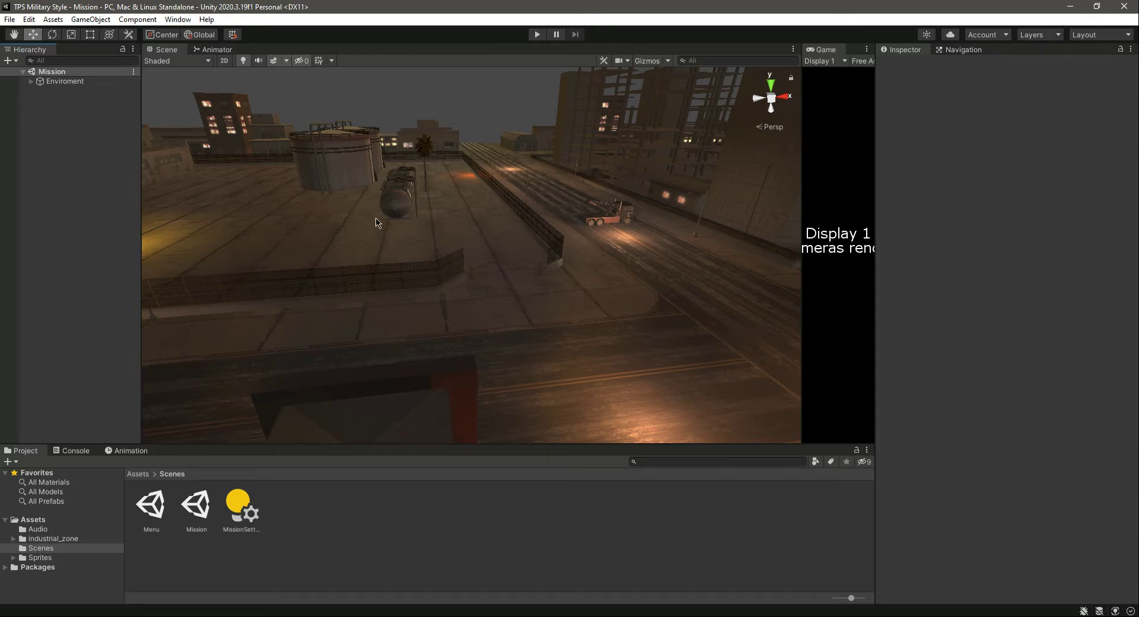
Step: Inspect the fenced yard from ground level near the storage tanks and from above, including its surroundings and remaining lights
right_drag(406, 259, 502, 361)
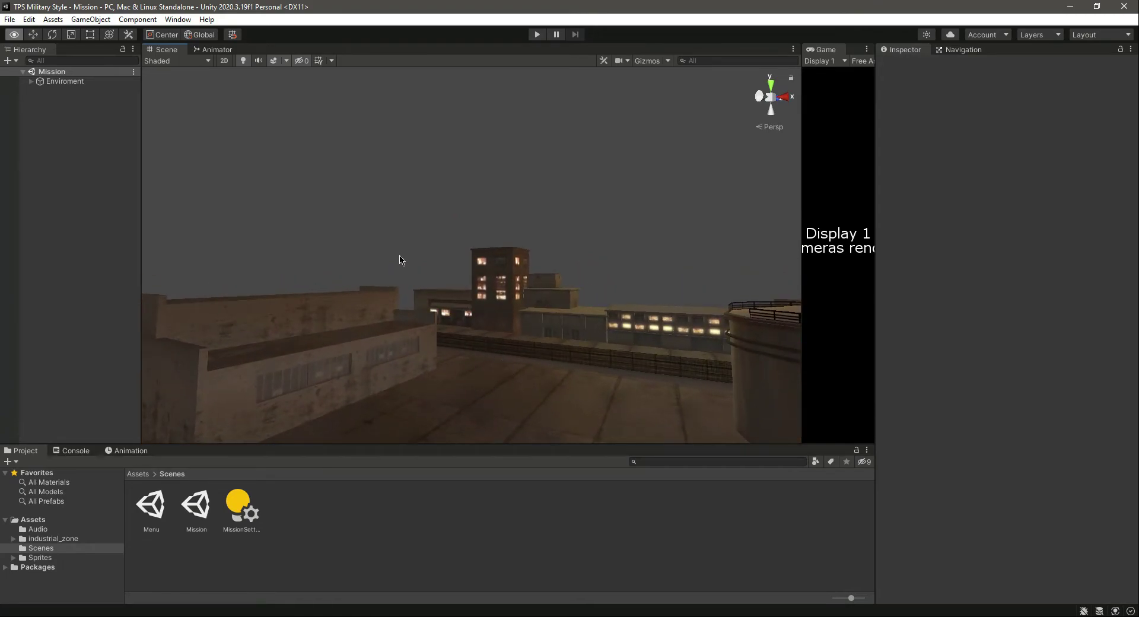
right_drag(400, 260, 395, 333)
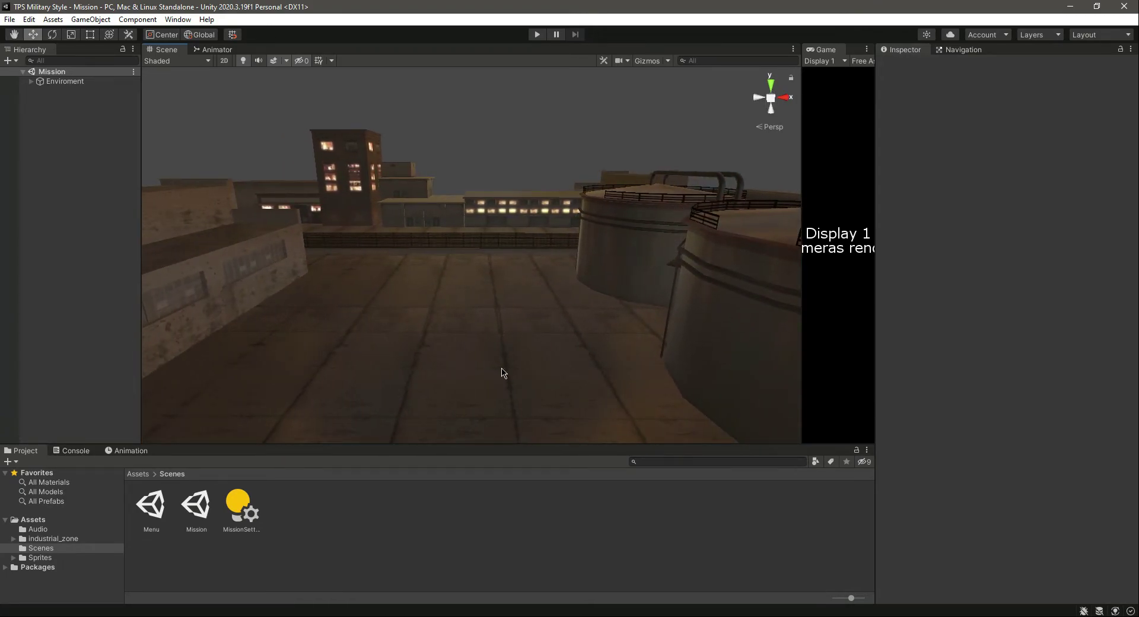
right_drag(509, 384, 404, 347)
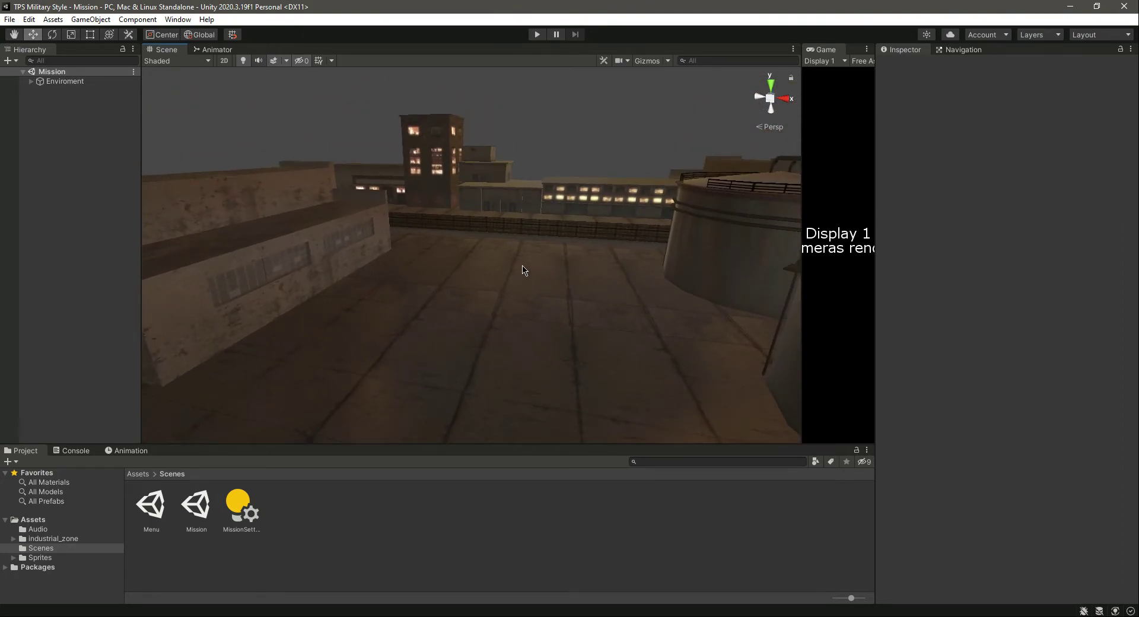
right_drag(515, 390, 470, 356)
scroll(474, 320, down, 6)
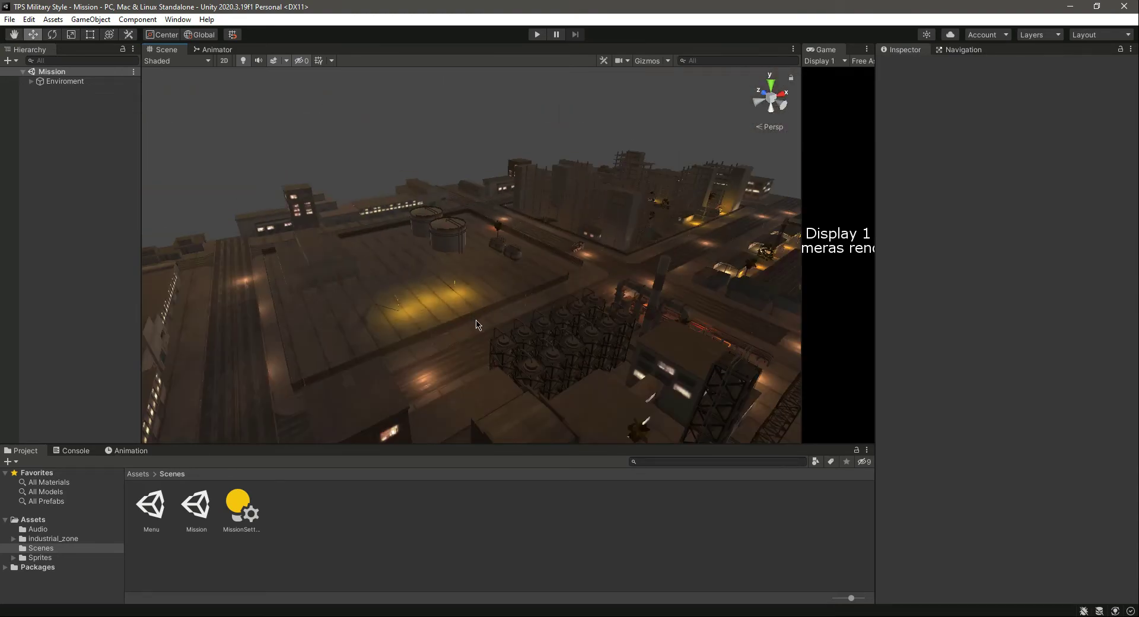
right_drag(423, 301, 480, 360)
key(Up)
key(Left)
right_drag(476, 307, 482, 335)
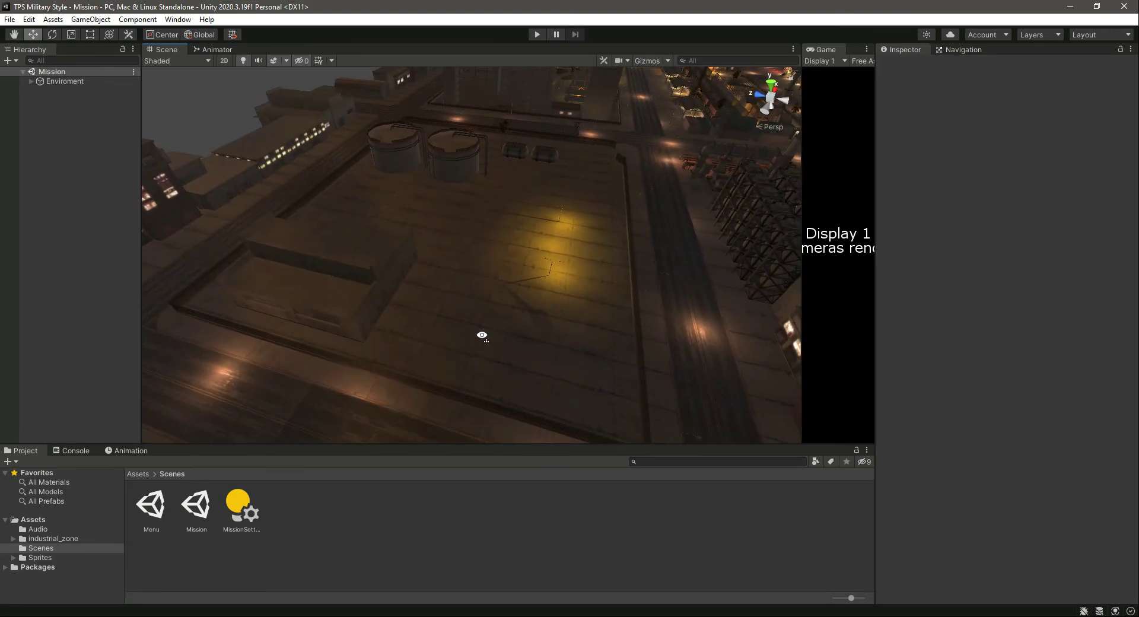